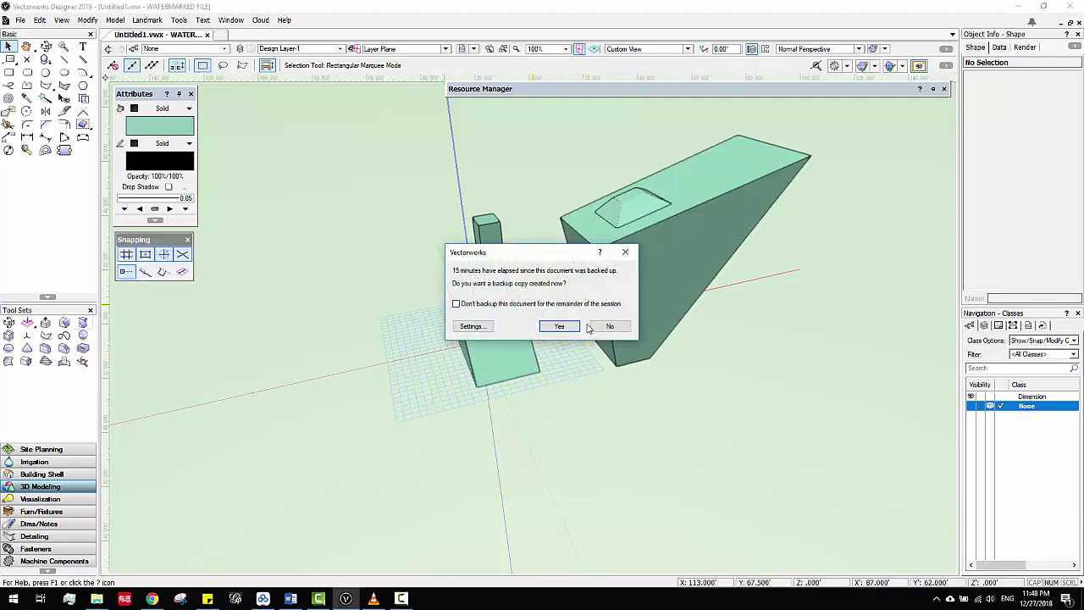
Create a backup copy of the document.
{"action": "left_click", "coordinate": [558, 326]}
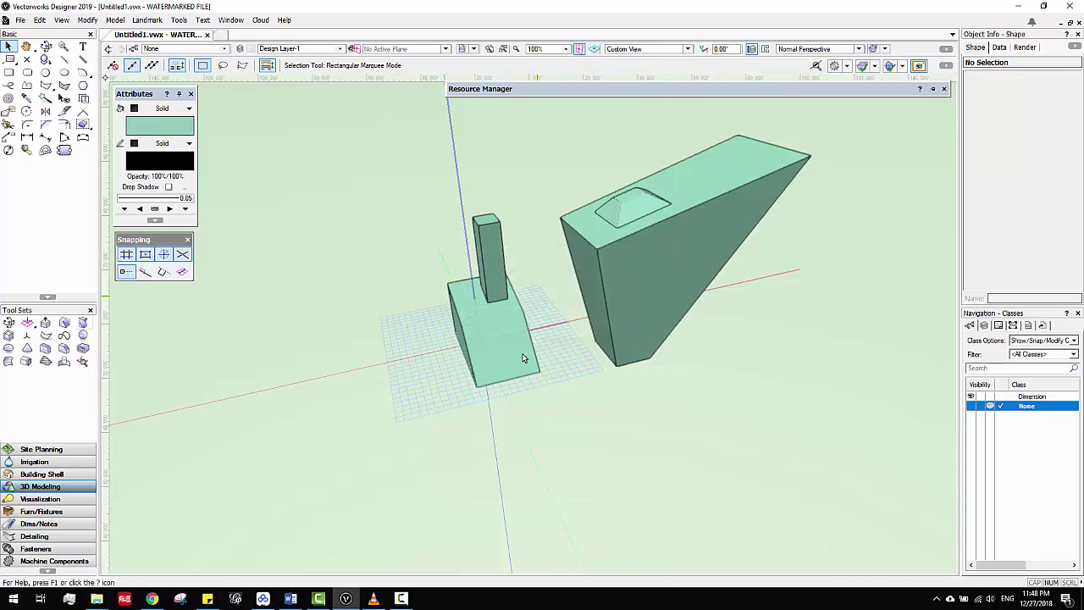
{"action": "middle_click_drag", "start_coordinate": [532, 343], "coordinate": [520, 333]}
{"action": "left_click_drag", "start_coordinate": [520, 333], "coordinate": [522, 278]}
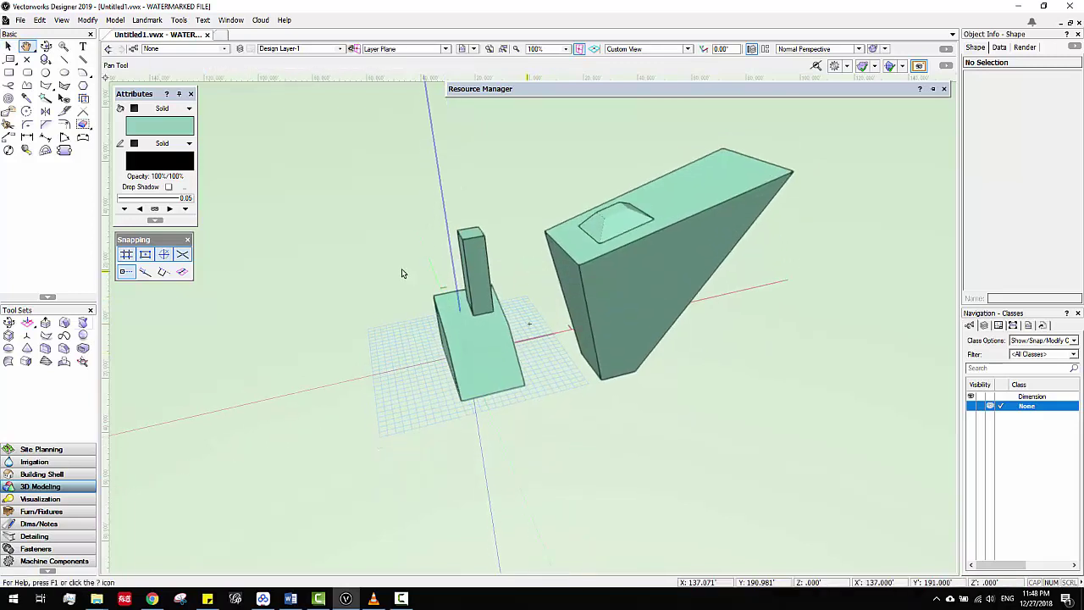
{"action": "key", "text": "x"}
{"action": "middle_click_drag", "start_coordinate": [408, 252], "coordinate": [427, 242]}
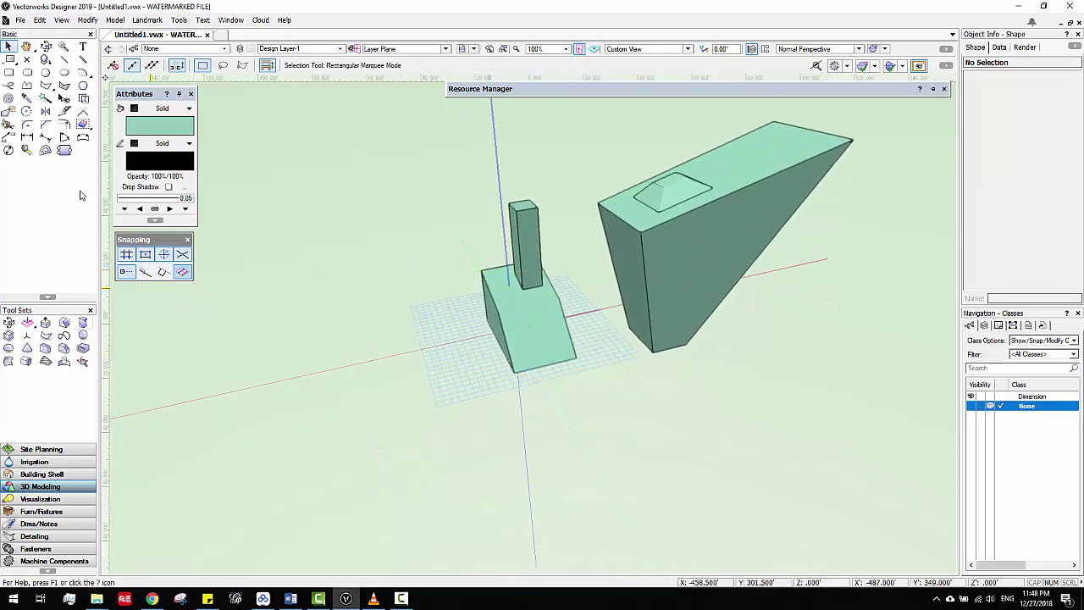
Draw a four-sided 3D polygon joining the small block's sloped side edge to the near top edge of the large block.
{"action": "left_click", "coordinate": [47, 337]}
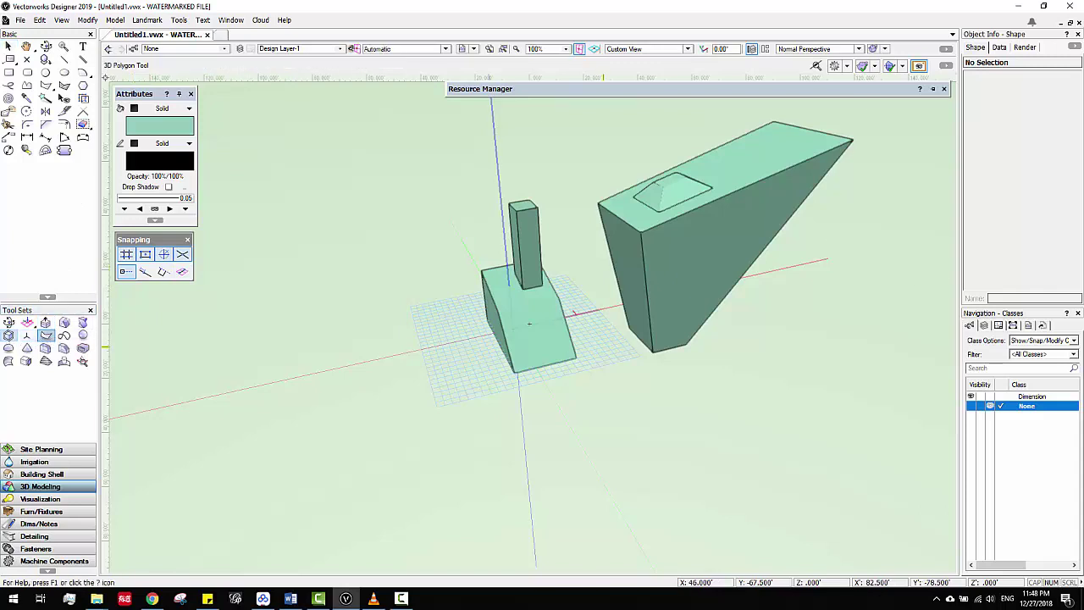
{"action": "scroll", "coordinate": [528, 322], "scroll_direction": "up", "scroll_amount": 2}
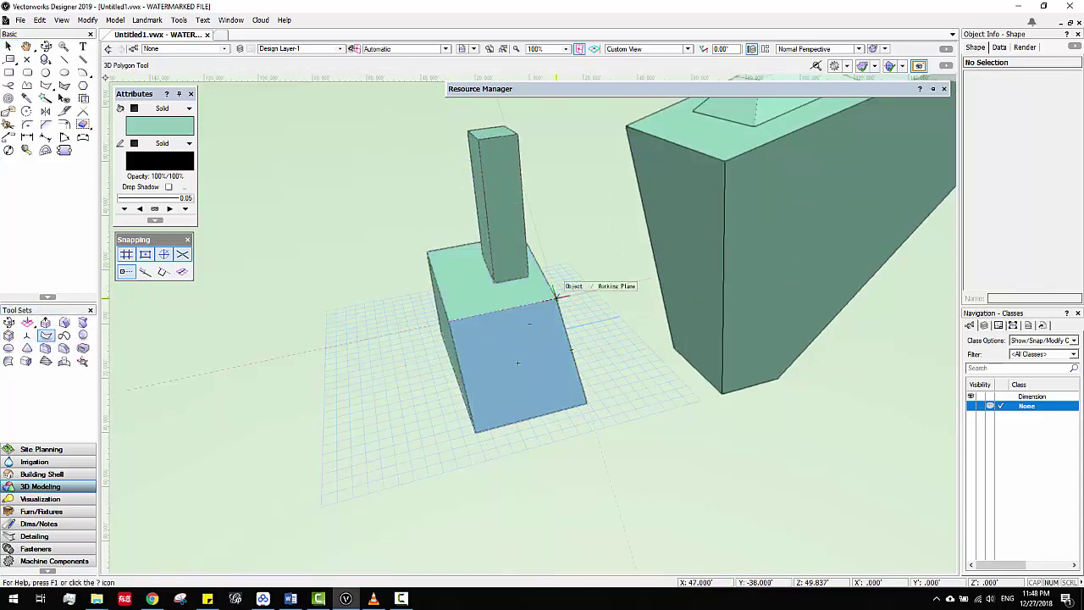
{"action": "scroll", "coordinate": [529, 323], "scroll_direction": "up", "scroll_amount": 2}
{"action": "scroll", "coordinate": [529, 323], "scroll_direction": "up", "scroll_amount": 2}
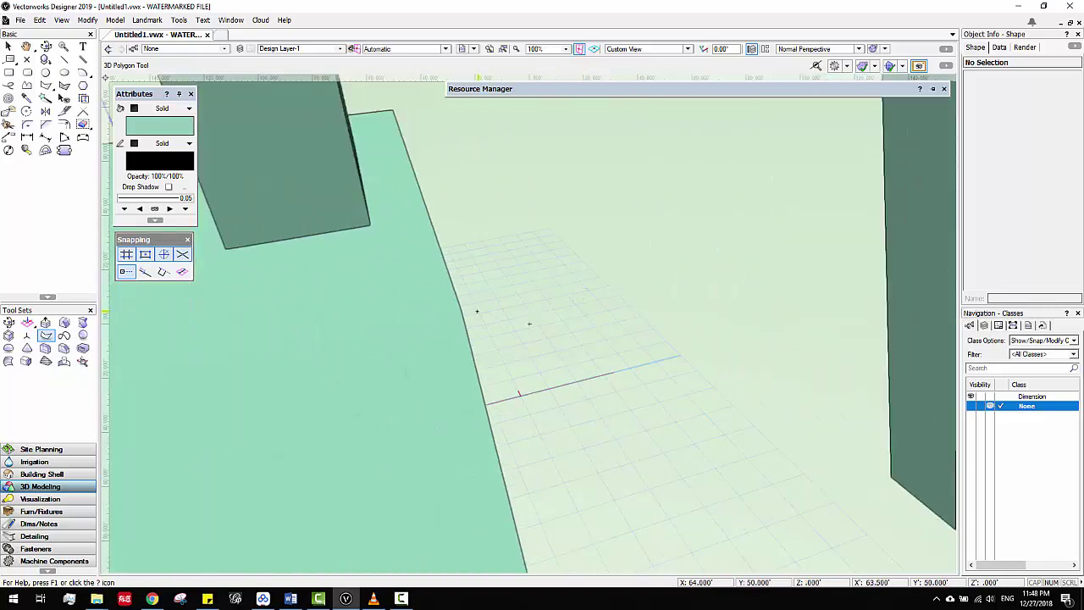
{"action": "left_click", "coordinate": [462, 311]}
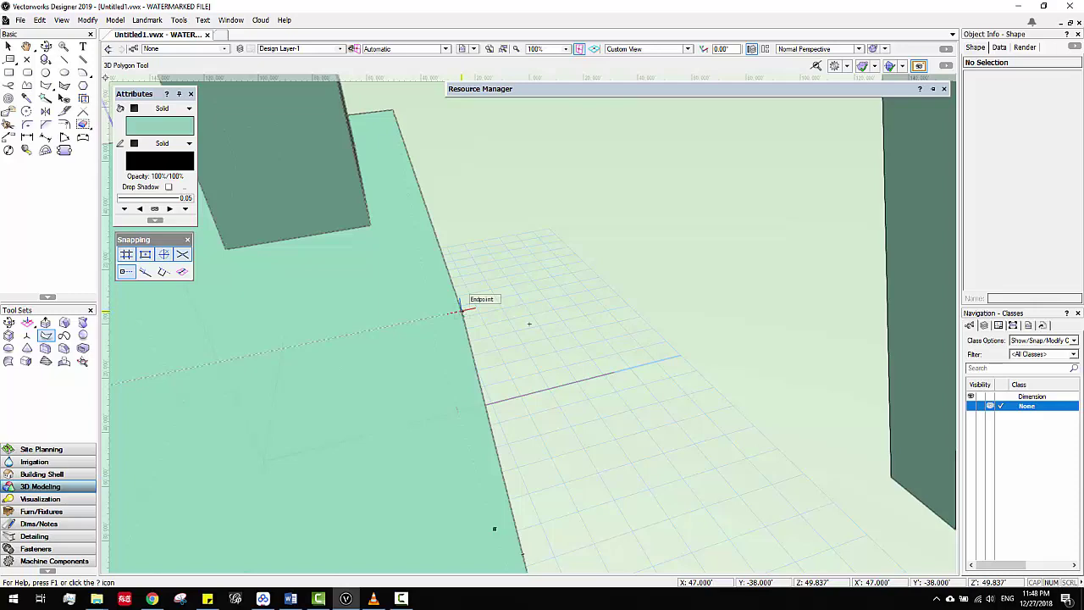
{"action": "scroll", "coordinate": [462, 310], "scroll_direction": "down", "scroll_amount": 3}
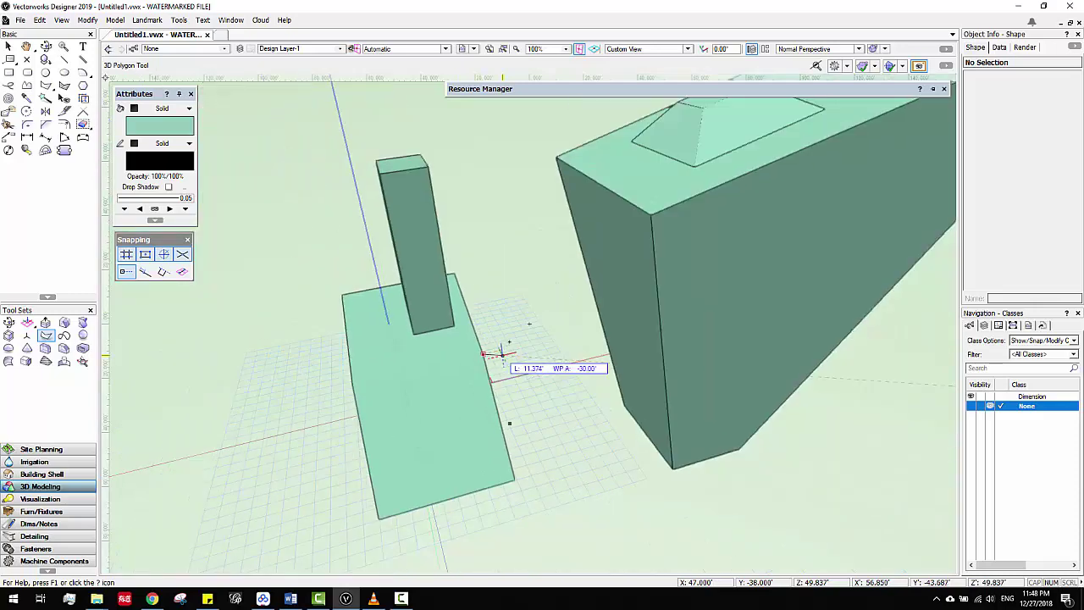
{"action": "left_click", "coordinate": [555, 158]}
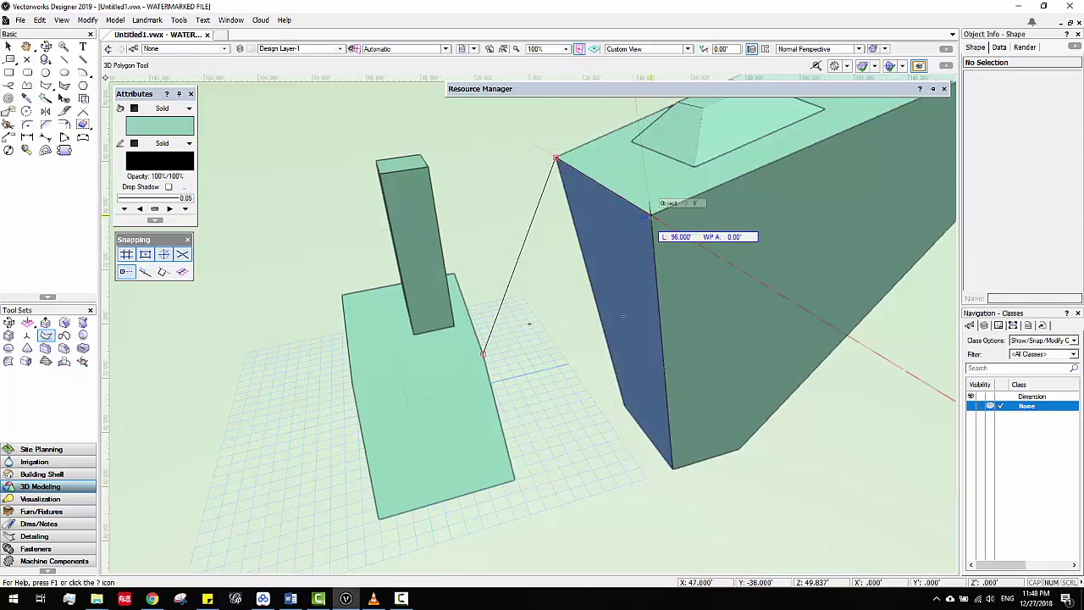
{"action": "left_click", "coordinate": [650, 214]}
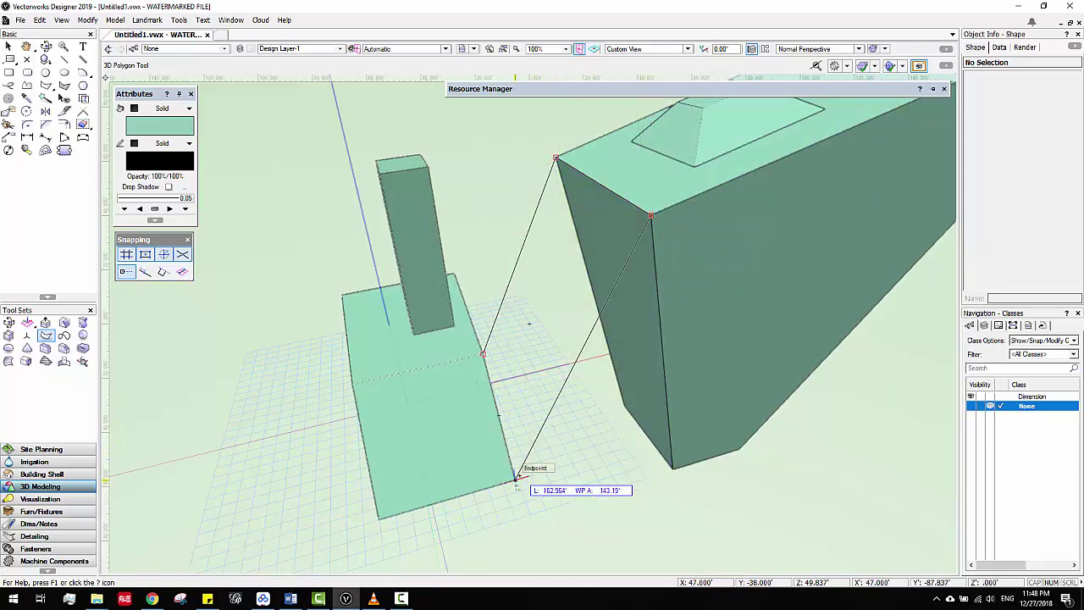
{"action": "left_click", "coordinate": [515, 481]}
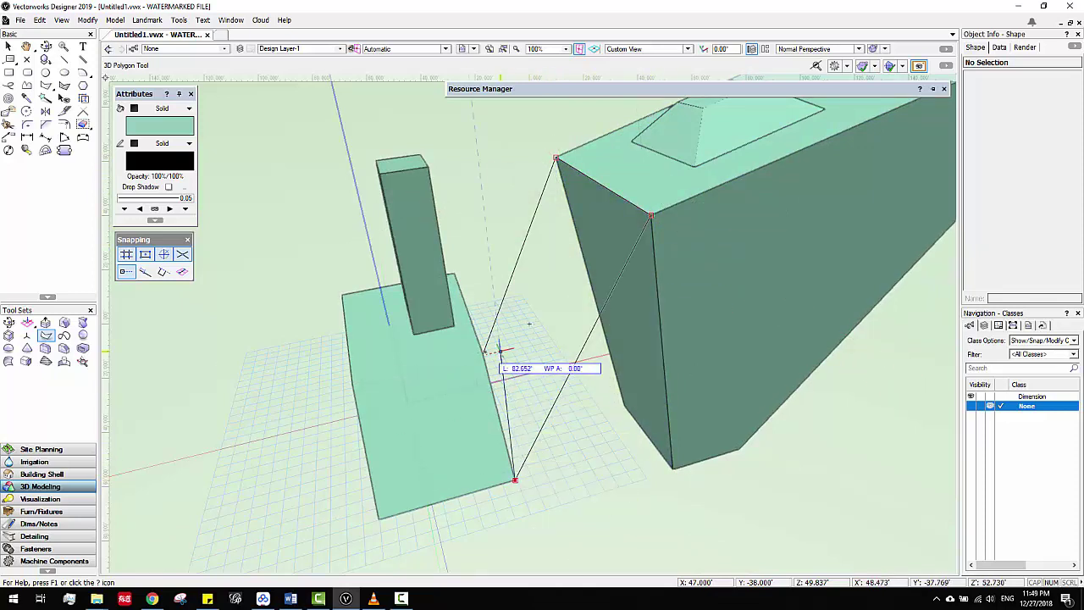
{"action": "left_click", "coordinate": [483, 354]}
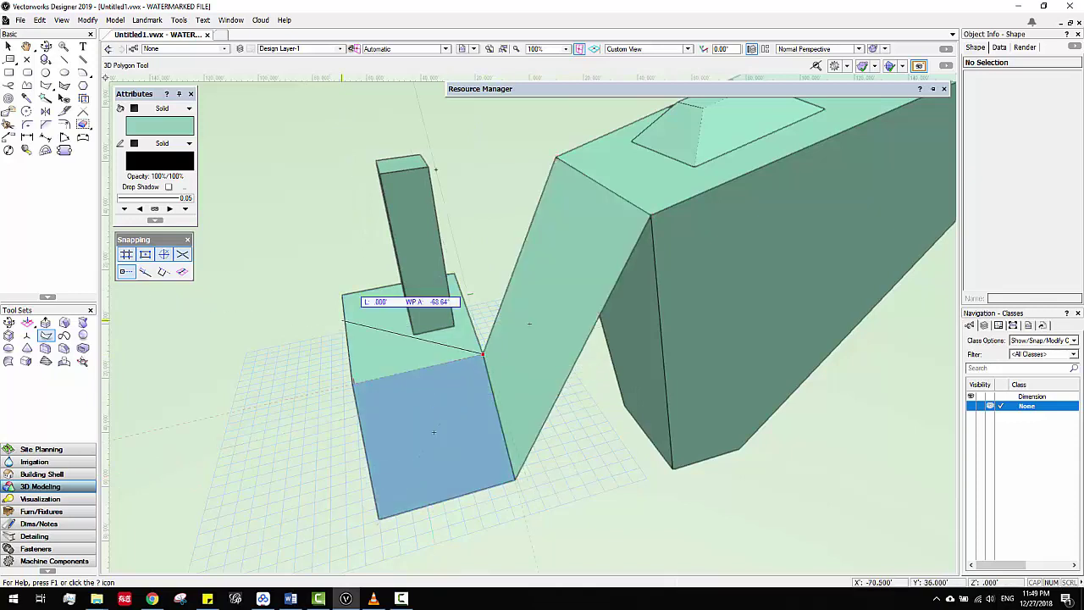
{"action": "left_click", "coordinate": [8, 45]}
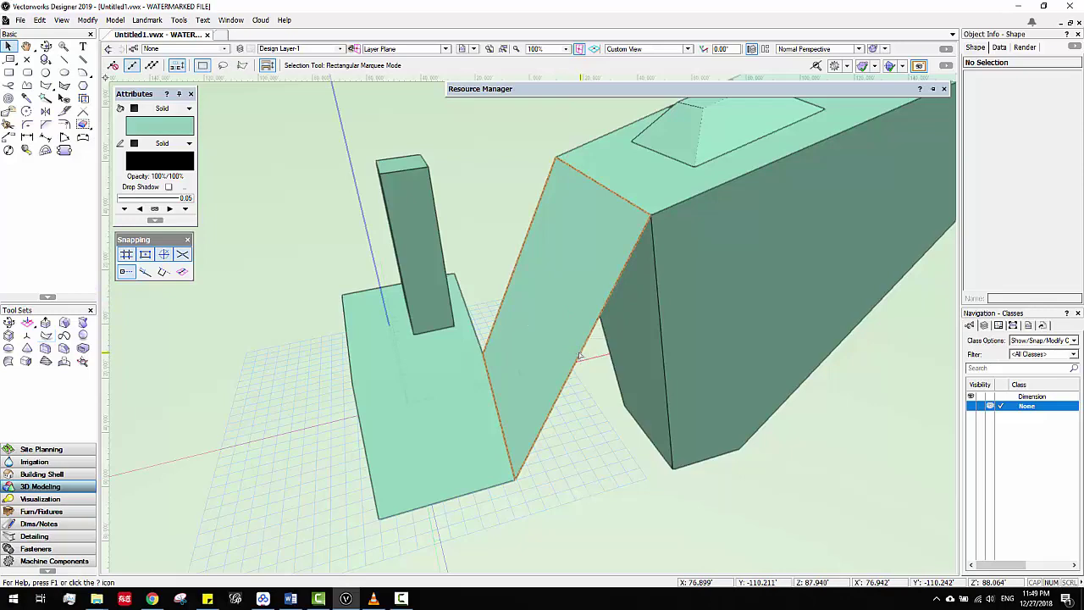
Select the bridging 3D polygon and examine how it connects the two blocks.
{"action": "left_click", "coordinate": [533, 317]}
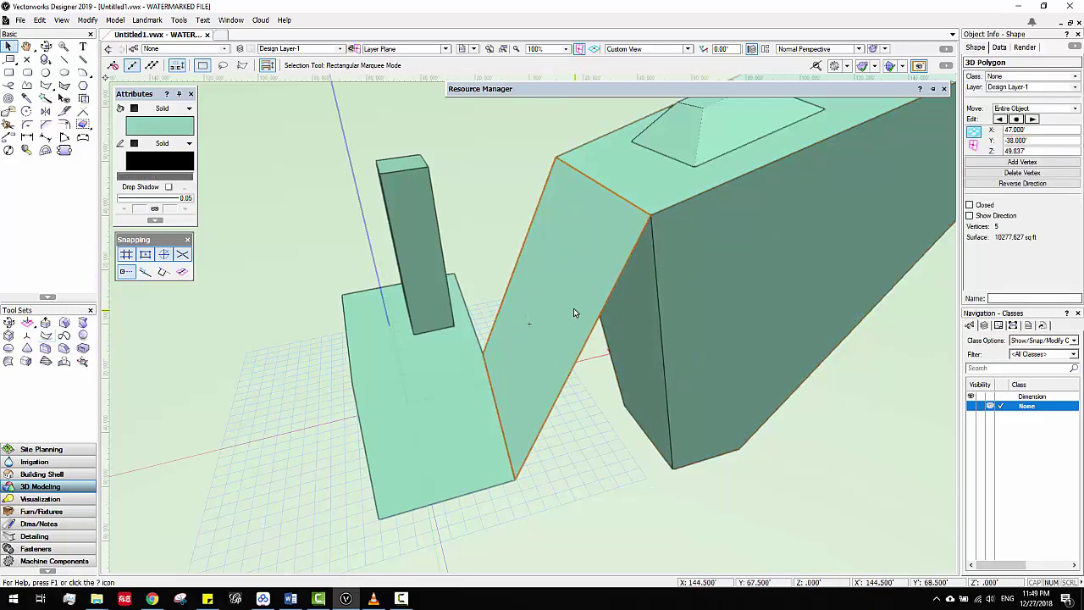
{"action": "middle_click_drag", "start_coordinate": [590, 330], "coordinate": [529, 301], "text": "shift"}
{"action": "scroll", "coordinate": [630, 303], "scroll_direction": "down", "scroll_amount": 2}
{"action": "middle_click_drag", "start_coordinate": [629, 287], "coordinate": [515, 277]}
{"action": "scroll", "coordinate": [643, 336], "scroll_direction": "up", "scroll_amount": 1}
{"action": "scroll", "coordinate": [644, 340], "scroll_direction": "up", "scroll_amount": 1}
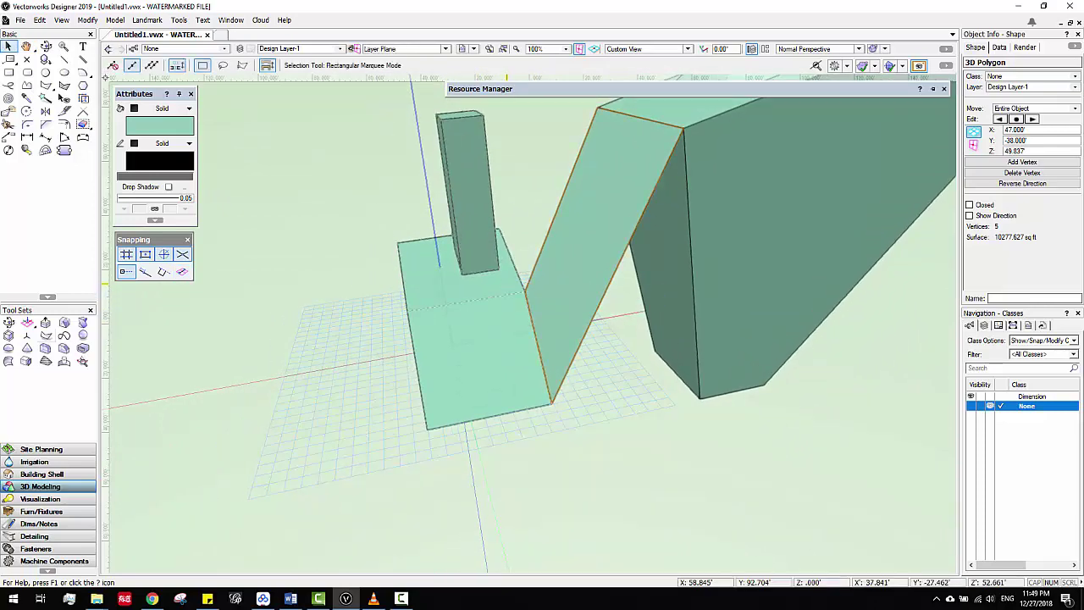
{"action": "key", "text": "F10"}
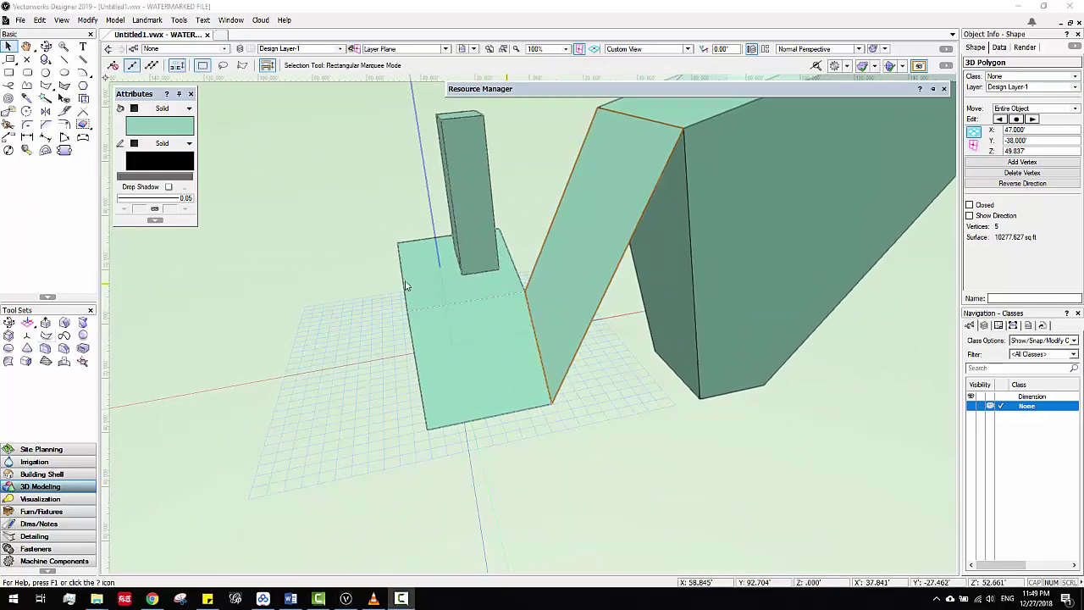
{"action": "scroll", "coordinate": [406, 286], "scroll_direction": "down", "scroll_amount": 3}
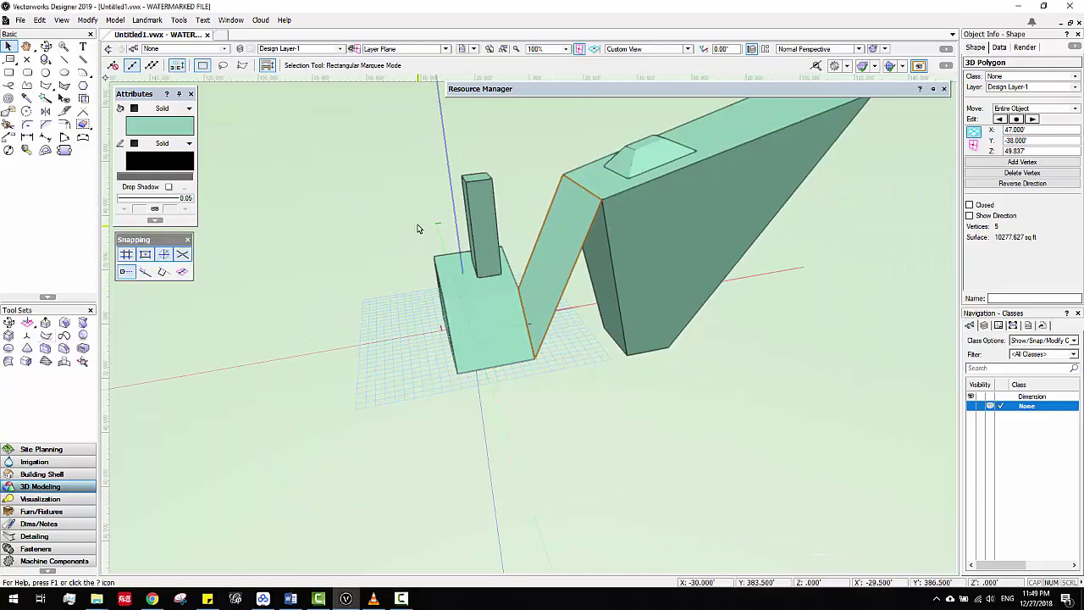
{"action": "middle_click_drag", "start_coordinate": [371, 290], "coordinate": [362, 297]}
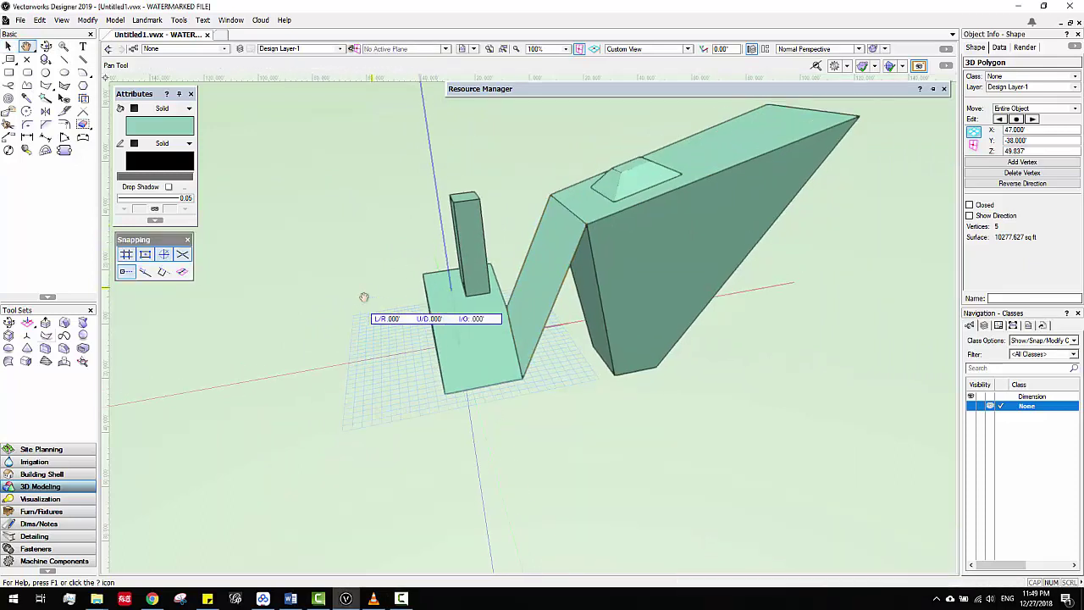
Draw two three-point NURBS curves side by side on the ground, on the small block's side away from the large one.
{"action": "left_click", "coordinate": [64, 335]}
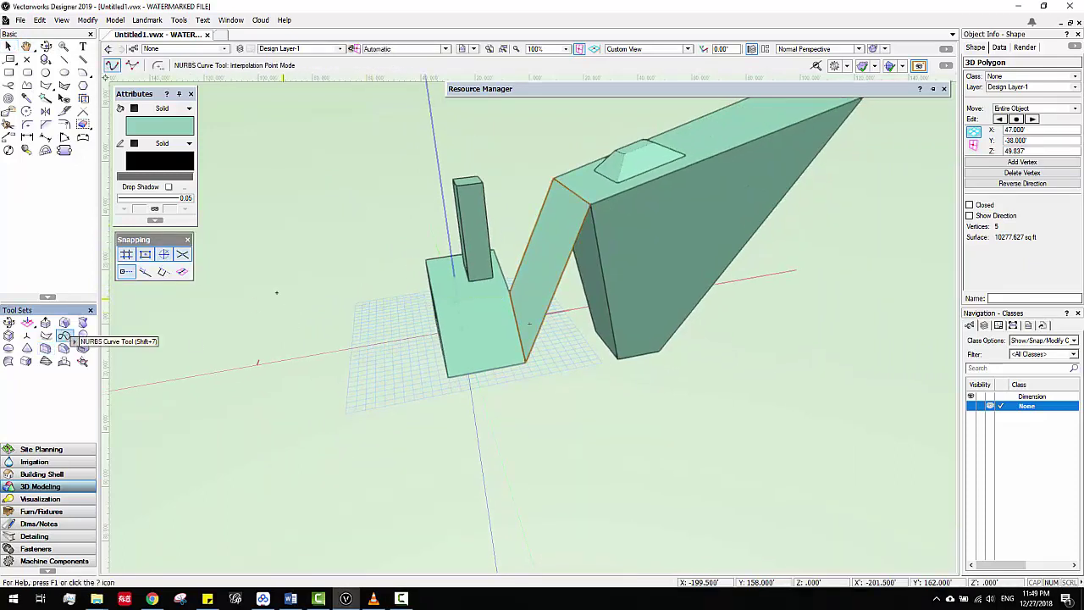
{"action": "left_click", "coordinate": [247, 287]}
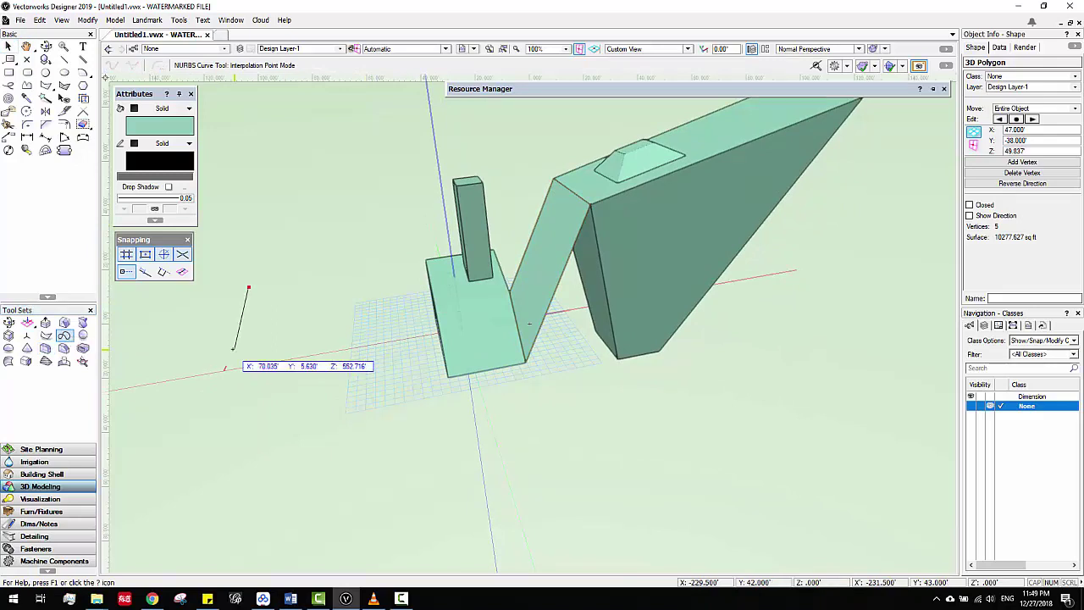
{"action": "double_click", "coordinate": [199, 419]}
{"action": "left_click", "coordinate": [301, 289]}
{"action": "double_click", "coordinate": [269, 423]}
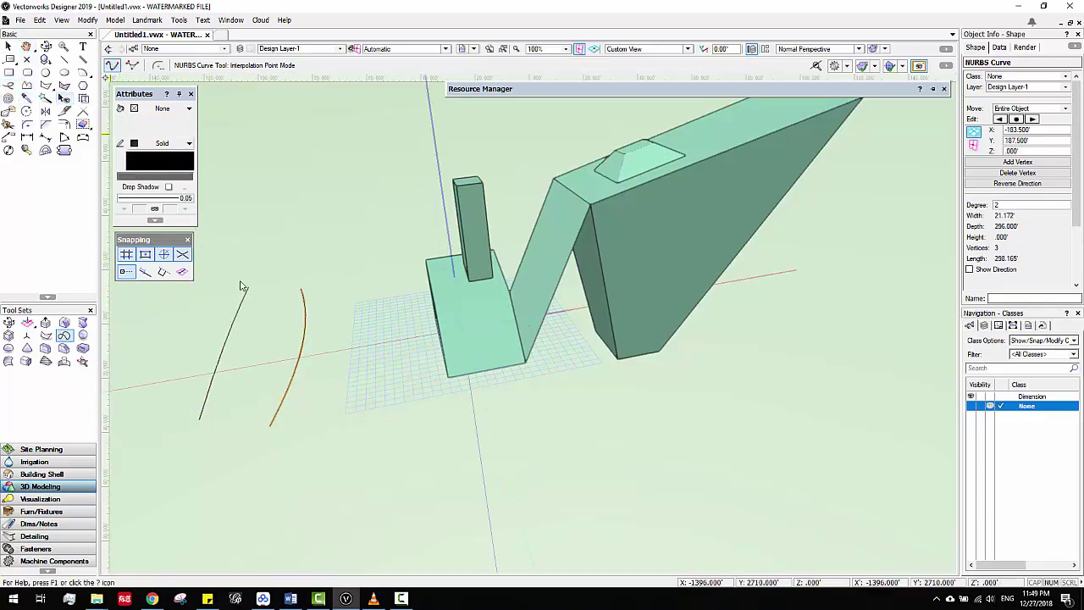
Reshape both NURBS curves by moving their vertices upward, raising the second curve's far end to a Z of about 31'.
{"action": "key", "text": "x"}
{"action": "double_click", "coordinate": [233, 336]}
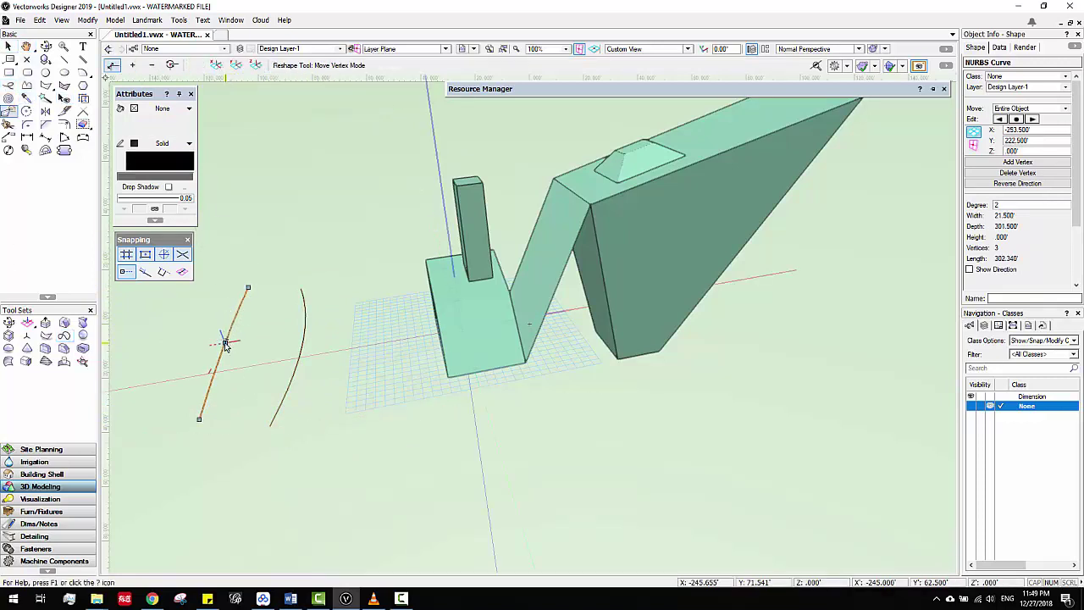
{"action": "left_click_drag", "start_coordinate": [223, 342], "coordinate": [237, 257]}
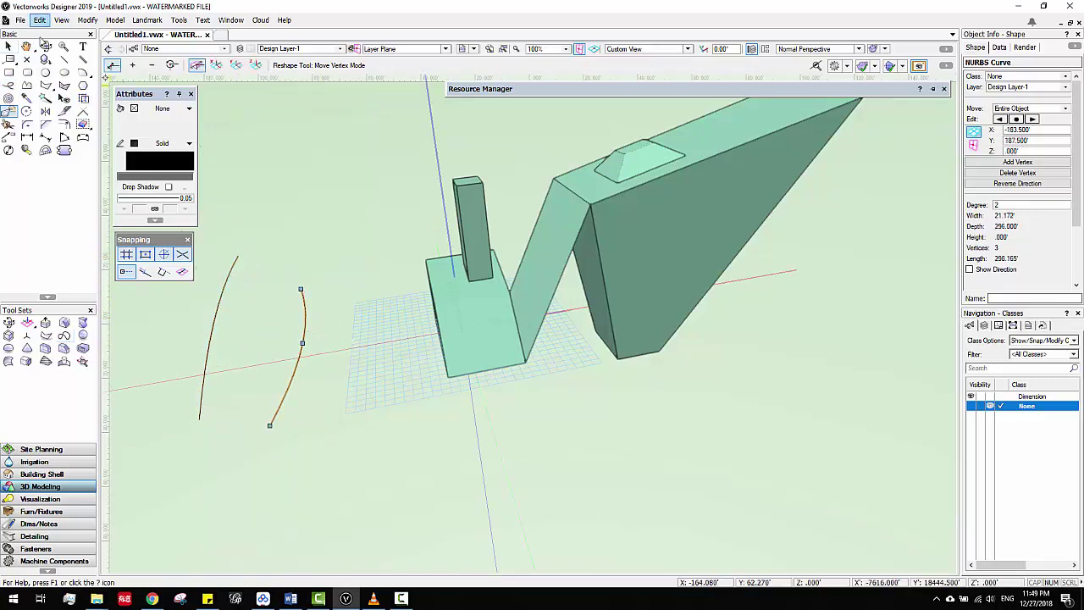
{"action": "mouse_move", "coordinate": [301, 289]}
{"action": "left_mouse_down"}
{"action": "mouse_move", "coordinate": [295, 262]}
{"action": "mouse_move", "coordinate": [296, 277]}
{"action": "left_mouse_up"}
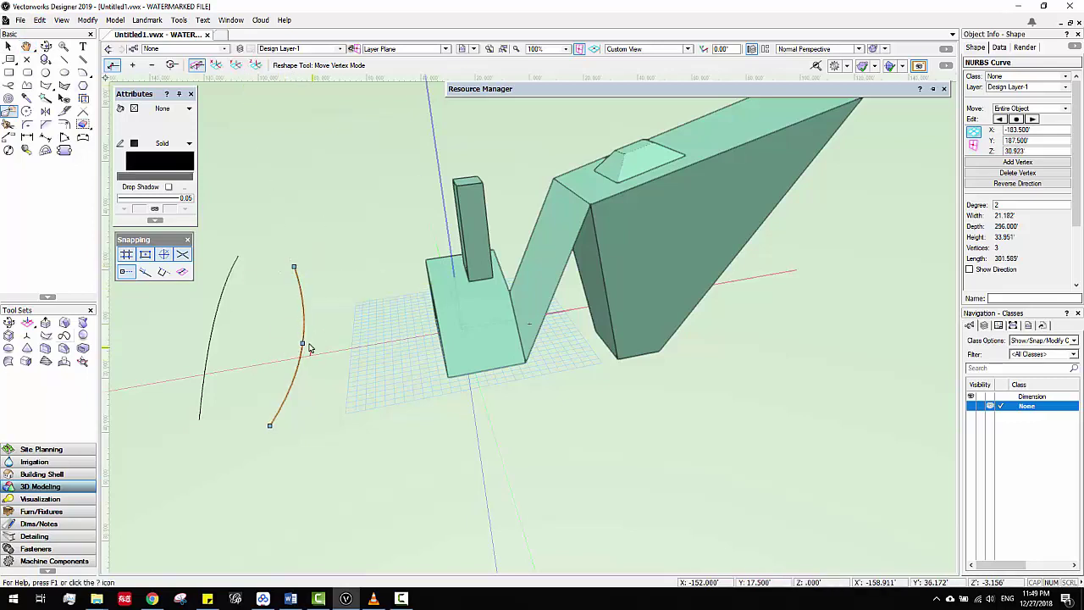
{"action": "left_click_drag", "start_coordinate": [268, 425], "coordinate": [265, 414]}
{"action": "key", "text": "x"}
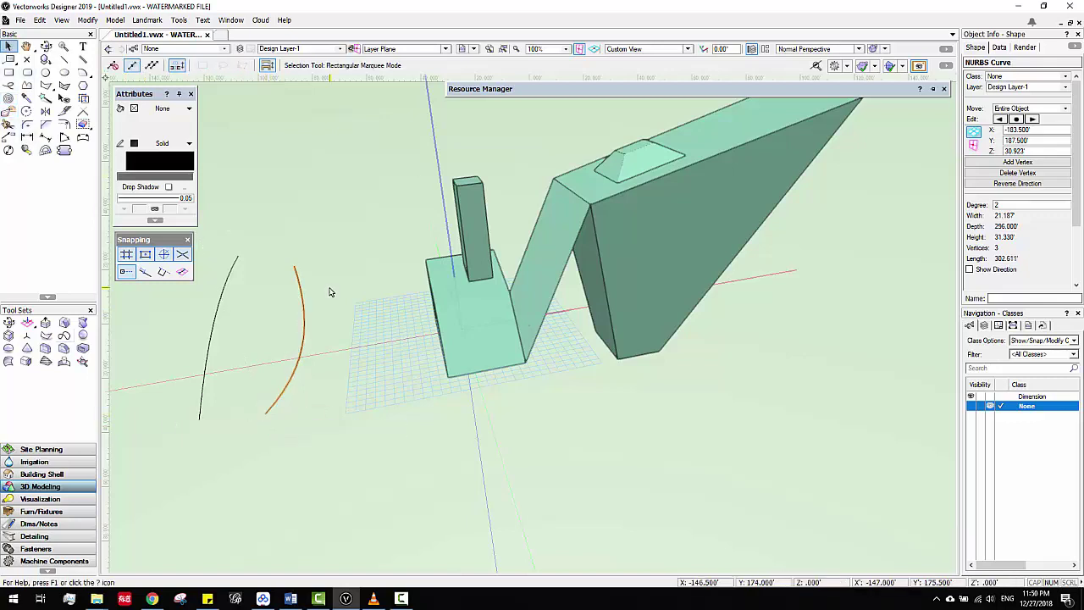
Loft a surface between the two NURBS curves in No Rail mode, previewing it with Ruled, Closed, Create Solid and Keep Curves off.
{"action": "left_click_drag", "start_coordinate": [338, 471], "coordinate": [172, 249]}
{"action": "middle_click_drag", "start_coordinate": [300, 281], "coordinate": [315, 274]}
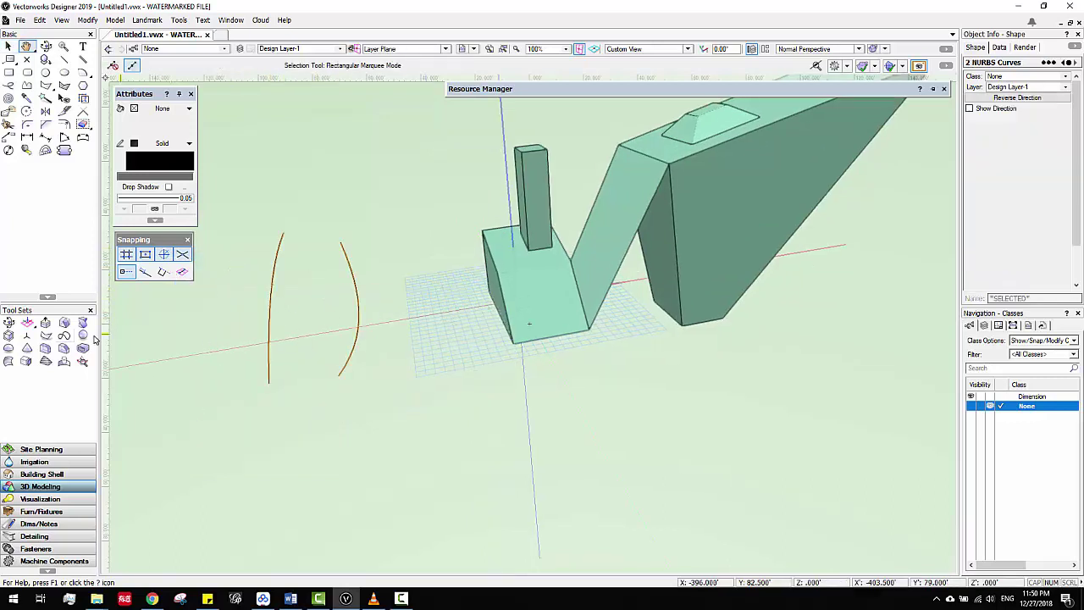
{"action": "left_click", "coordinate": [9, 362]}
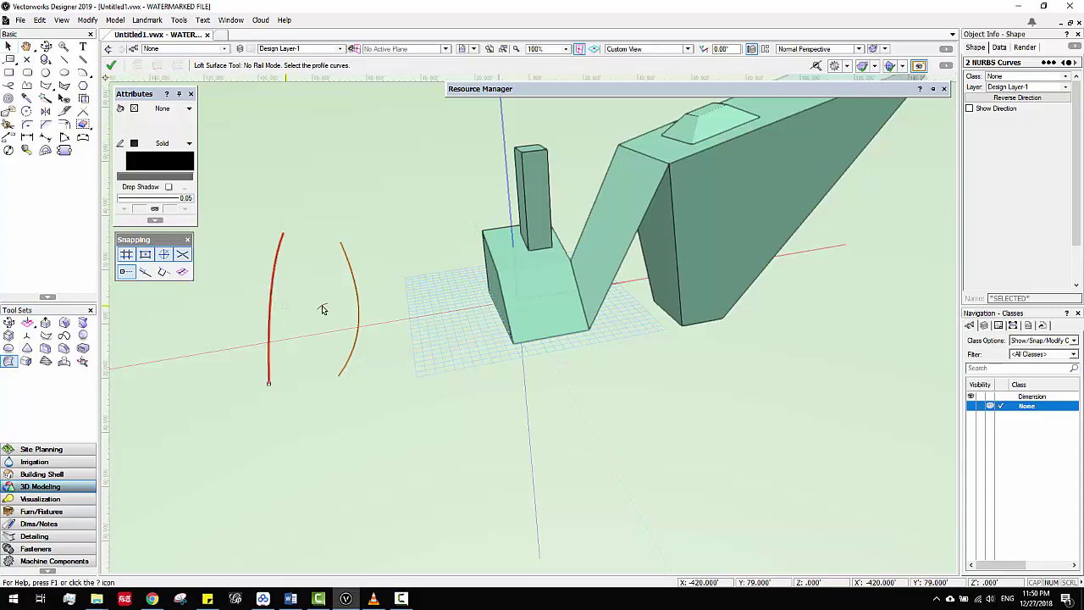
{"action": "left_click", "coordinate": [111, 66]}
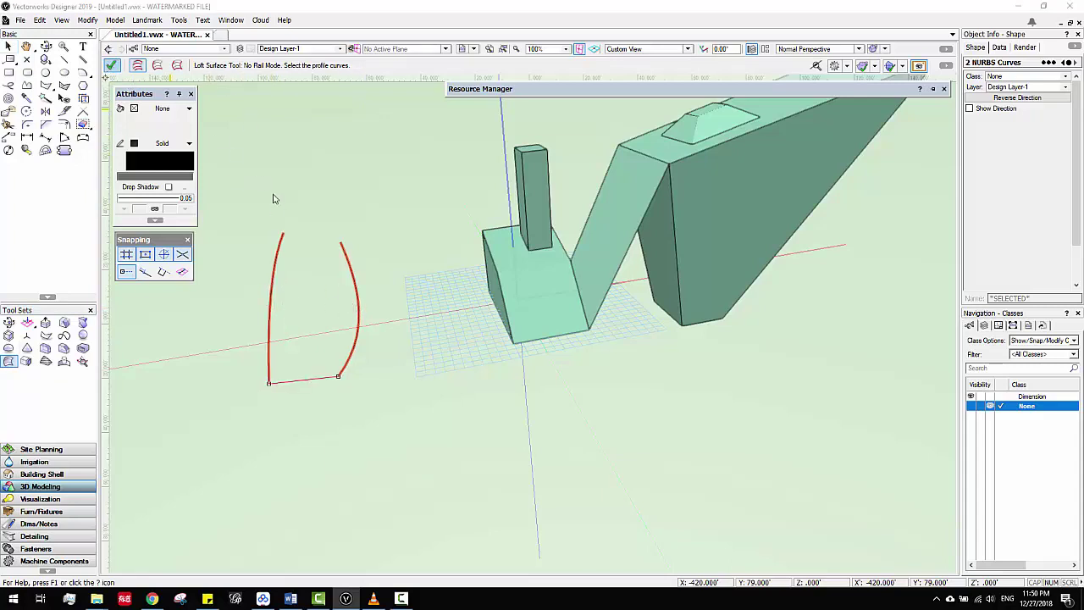
{"action": "left_click", "coordinate": [565, 346]}
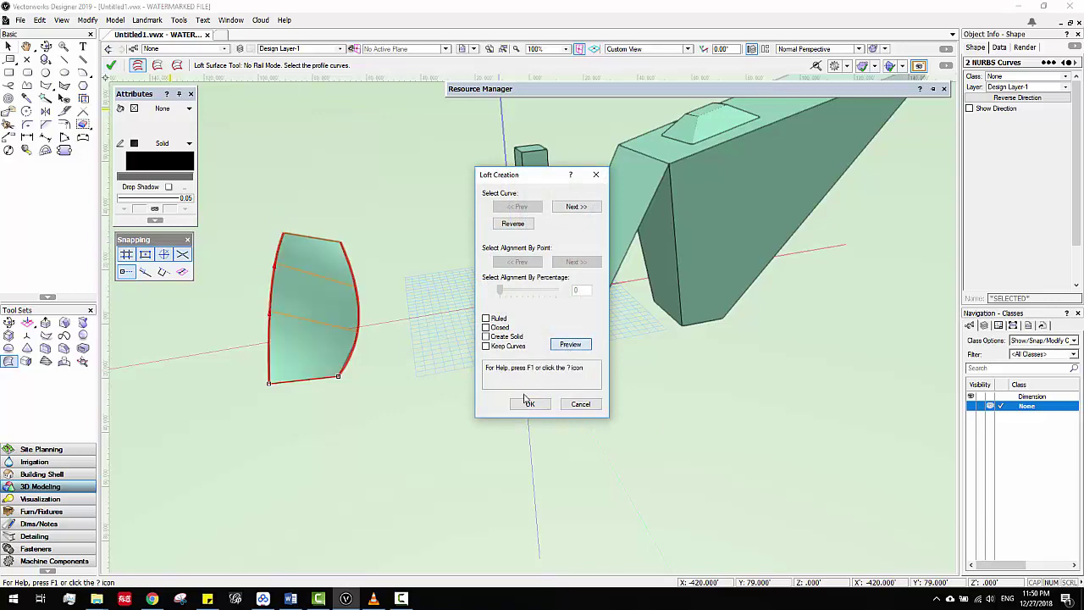
{"action": "left_click", "coordinate": [528, 405]}
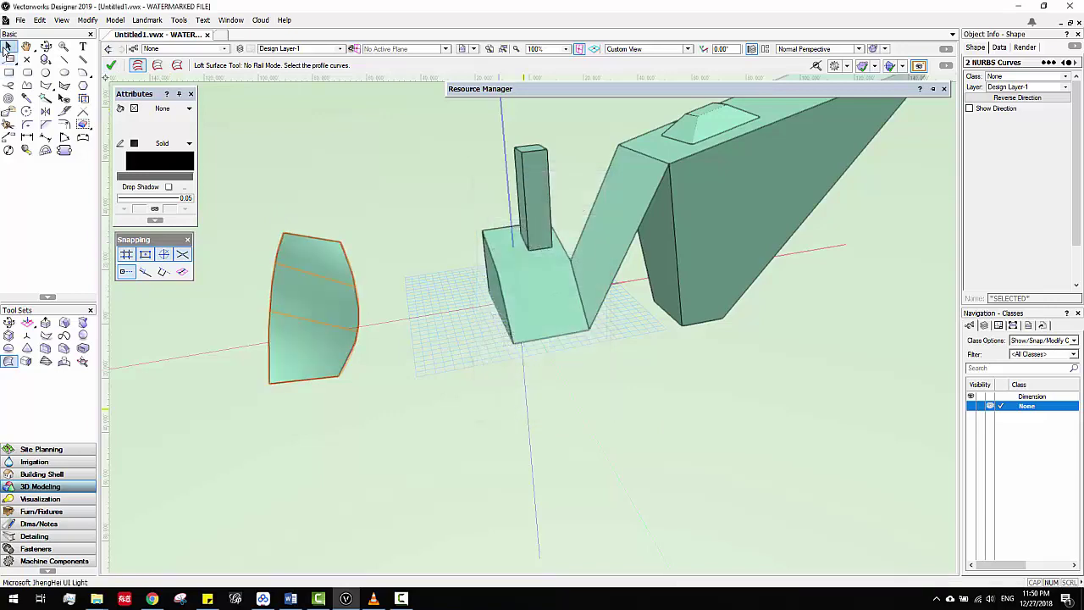
{"action": "left_click", "coordinate": [7, 49]}
Duplicate the lofted NURBS surface farther away from the blocks, placing the copy at about X -372', Y -46.5'.
{"action": "middle_click_drag", "start_coordinate": [415, 281], "coordinate": [433, 317]}
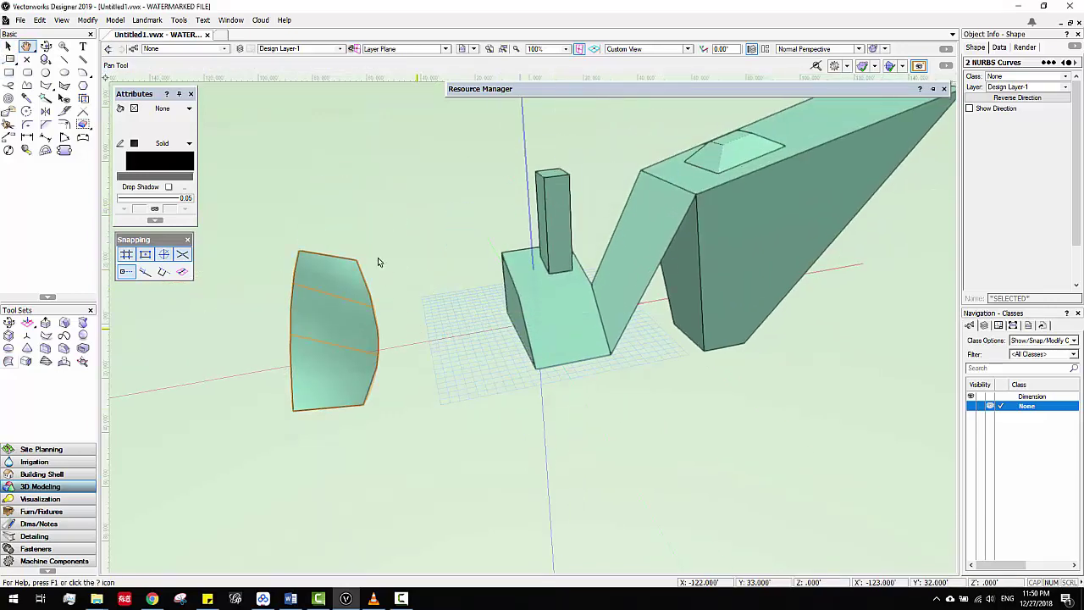
{"action": "middle_click_drag", "start_coordinate": [377, 259], "coordinate": [407, 303], "text": "ctrl"}
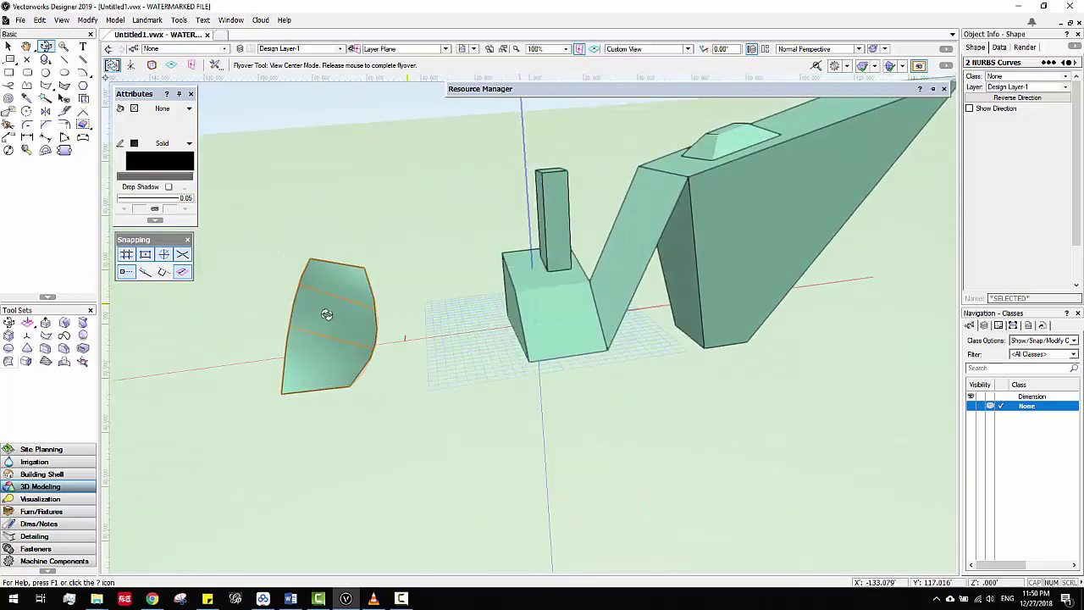
{"action": "left_click", "coordinate": [9, 46]}
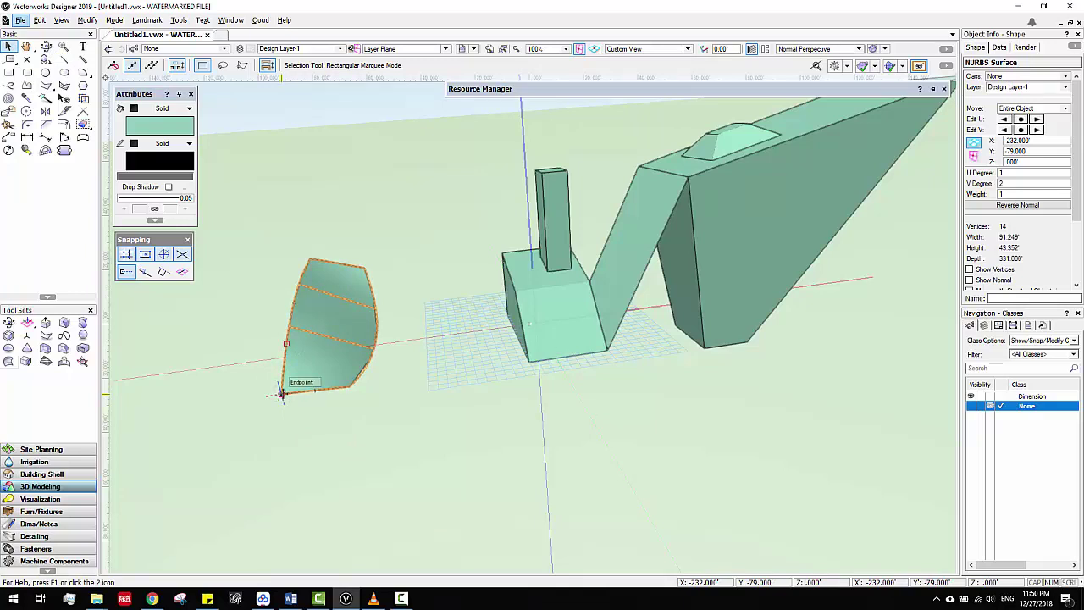
{"action": "left_click_drag", "start_coordinate": [281, 394], "coordinate": [113, 401]}
{"action": "scroll", "coordinate": [472, 395], "scroll_direction": "down", "scroll_amount": 2}
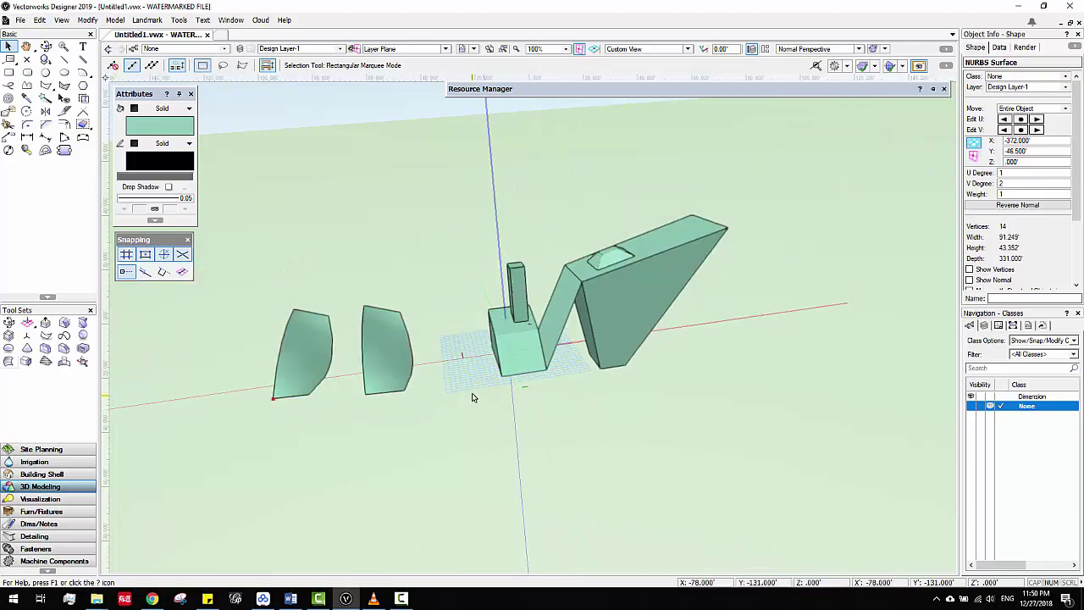
{"action": "scroll", "coordinate": [413, 386], "scroll_direction": "up", "scroll_amount": 4}
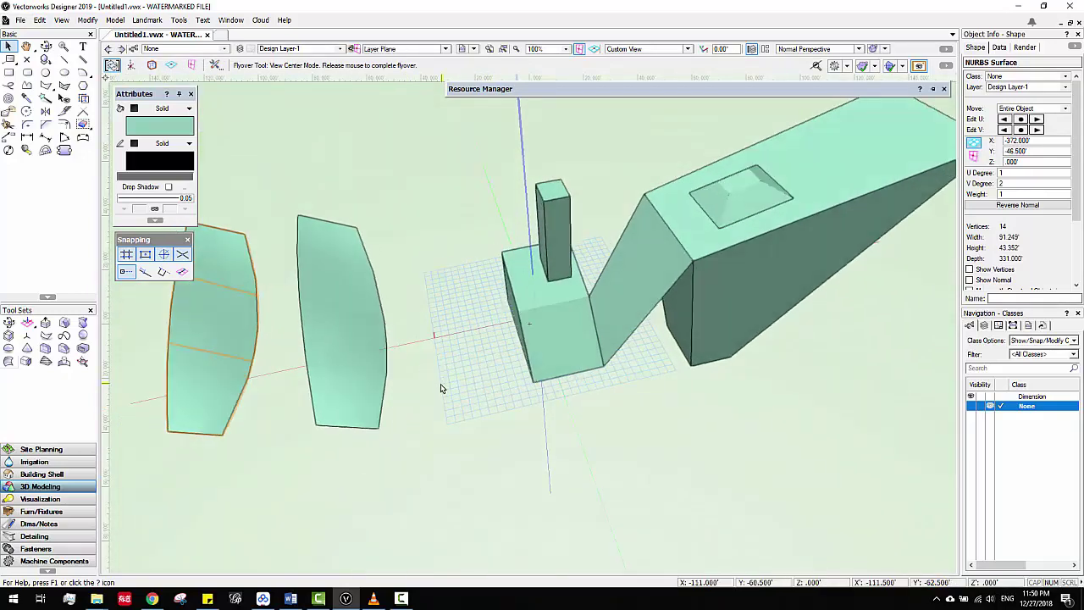
In Top/Plan view, draw a closed cubic-vertex polyline about 58' by 55' over the upper half of the farther lofted surface.
{"action": "middle_click_drag", "start_coordinate": [369, 359], "coordinate": [496, 341], "text": "ctrl"}
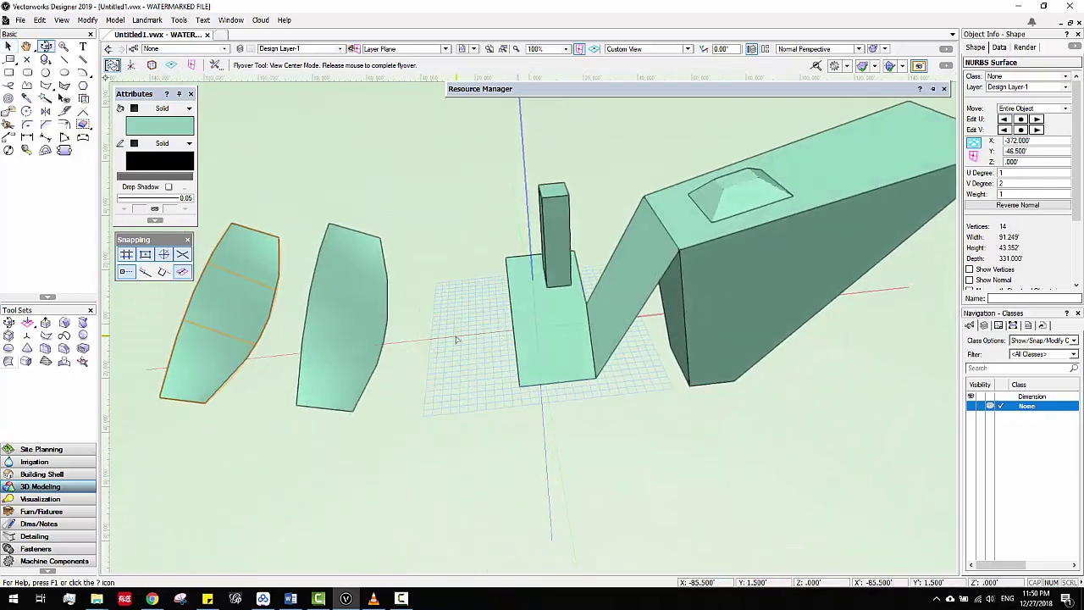
{"action": "left_click", "coordinate": [800, 49]}
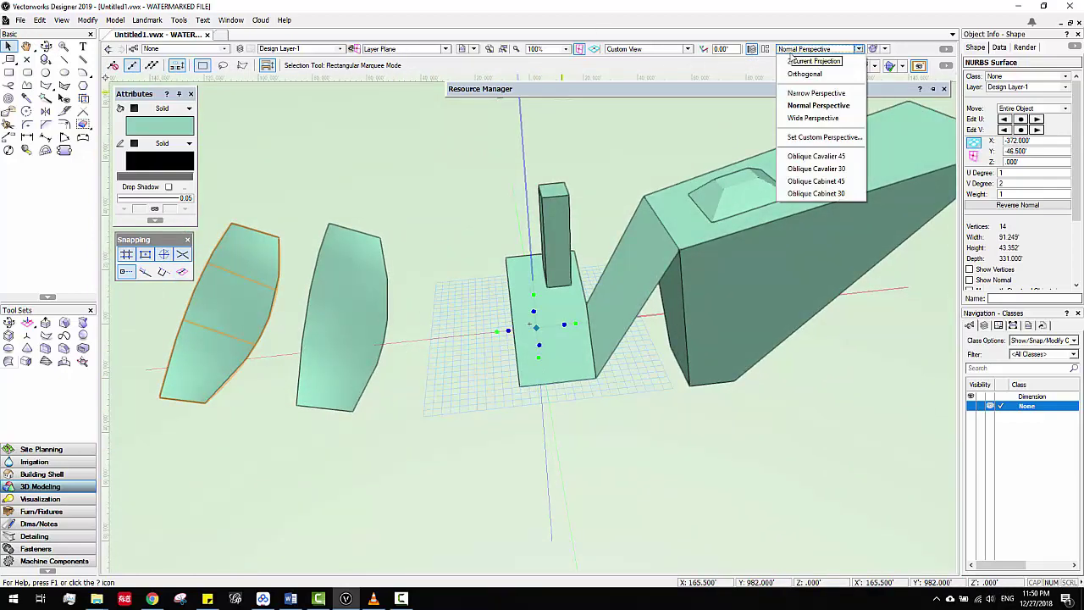
{"action": "left_click", "coordinate": [660, 52]}
{"action": "left_click", "coordinate": [631, 51]}
{"action": "middle_click_drag", "start_coordinate": [610, 366], "coordinate": [442, 331], "text": "ctrl"}
{"action": "left_click", "coordinate": [644, 49]}
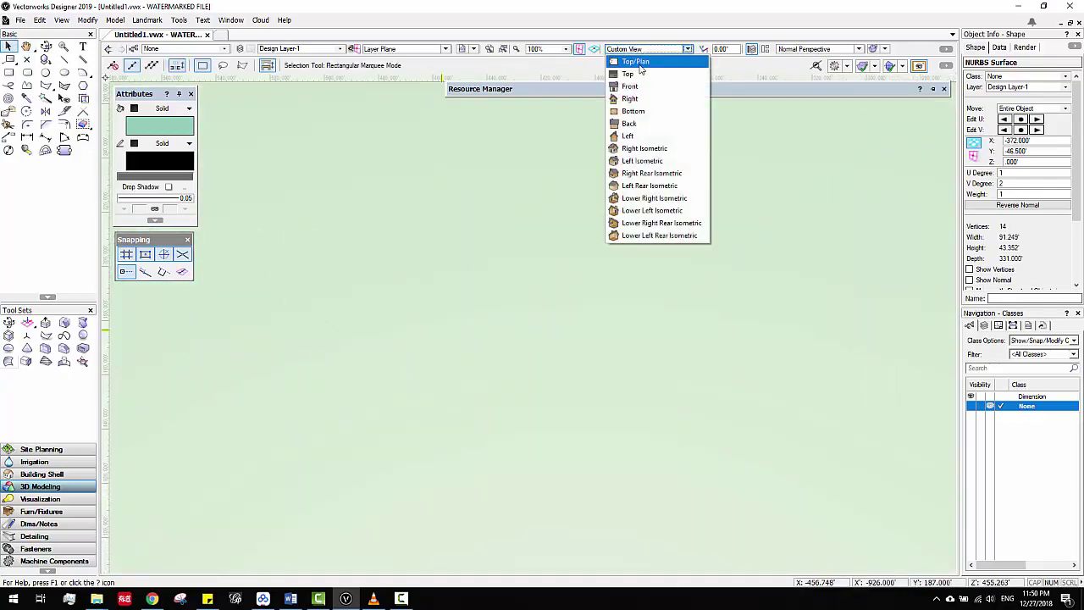
{"action": "left_click", "coordinate": [634, 58]}
{"action": "mouse_move", "coordinate": [604, 370]}
{"action": "middle_mouse_down"}
{"action": "mouse_move", "coordinate": [513, 363]}
{"action": "mouse_move", "coordinate": [525, 358]}
{"action": "middle_mouse_up"}
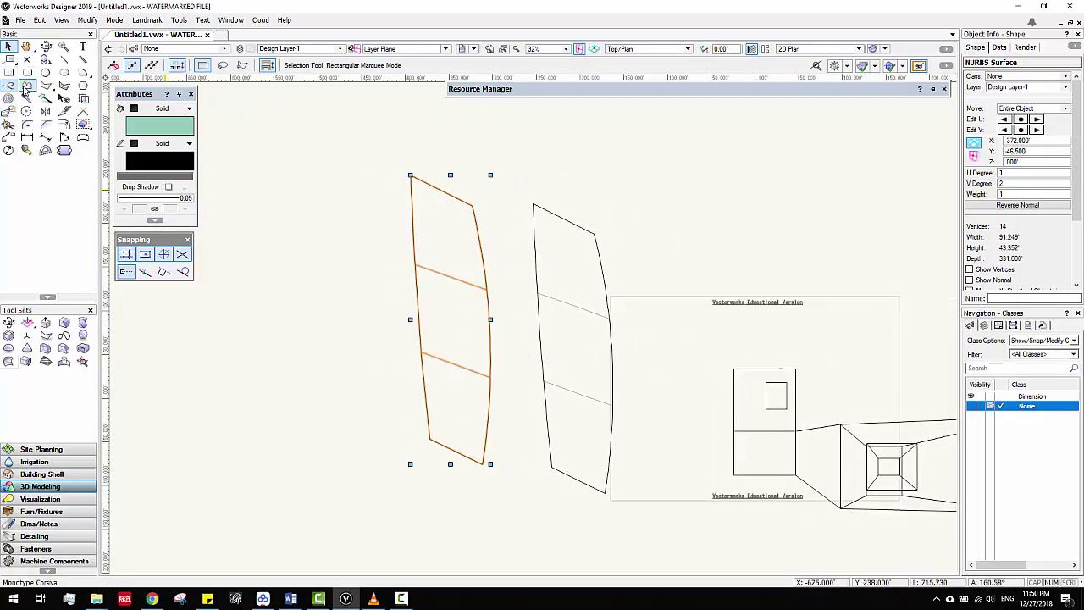
{"action": "left_click", "coordinate": [27, 86]}
{"action": "scroll", "coordinate": [443, 288], "scroll_direction": "up", "scroll_amount": 4}
{"action": "left_click", "coordinate": [459, 252]}
{"action": "left_click", "coordinate": [389, 293]}
{"action": "left_click", "coordinate": [406, 393]}
{"action": "left_click", "coordinate": [540, 395]}
{"action": "left_click", "coordinate": [531, 281]}
{"action": "left_click", "coordinate": [461, 251]}
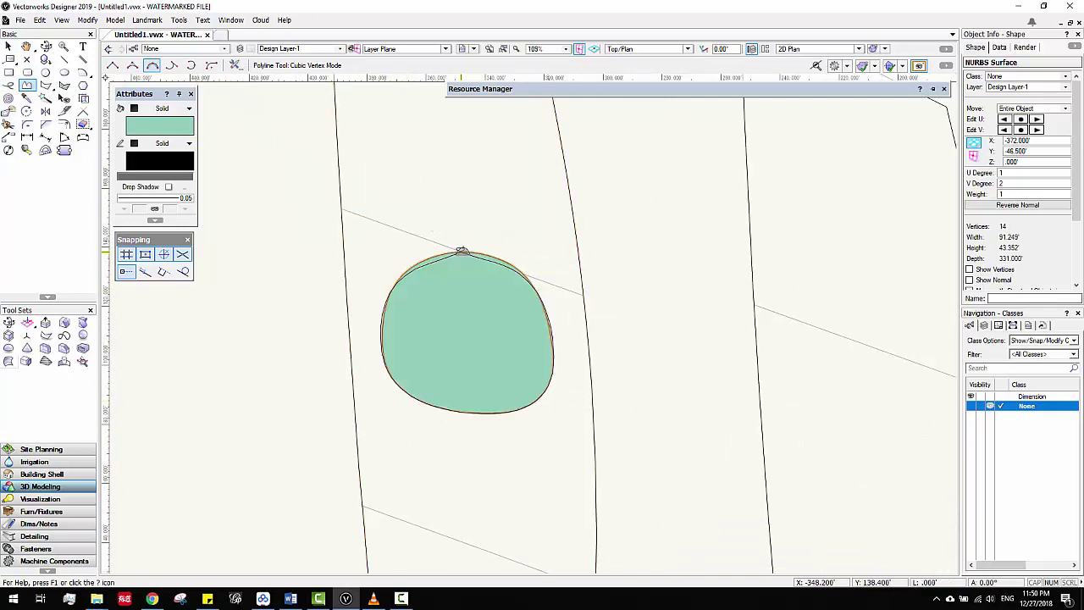
{"action": "left_click", "coordinate": [8, 48]}
From a low oblique 3D view, project the rounded polyline onto the farther lofted surface with the Project tool in Split Mode.
{"action": "scroll", "coordinate": [492, 313], "scroll_direction": "down", "scroll_amount": 5}
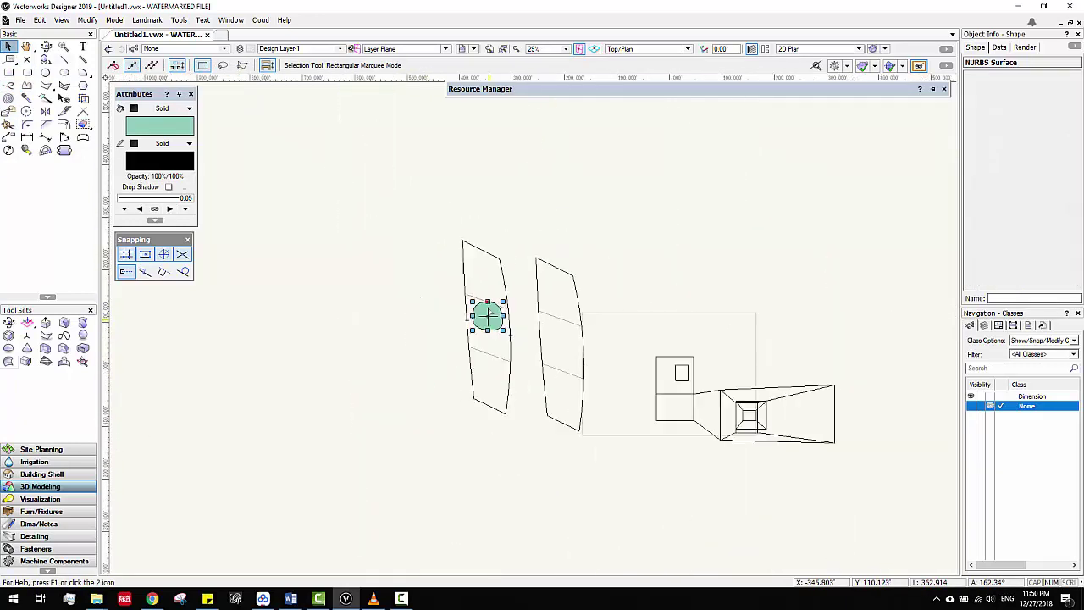
{"action": "middle_click_drag", "start_coordinate": [523, 314], "coordinate": [474, 307]}
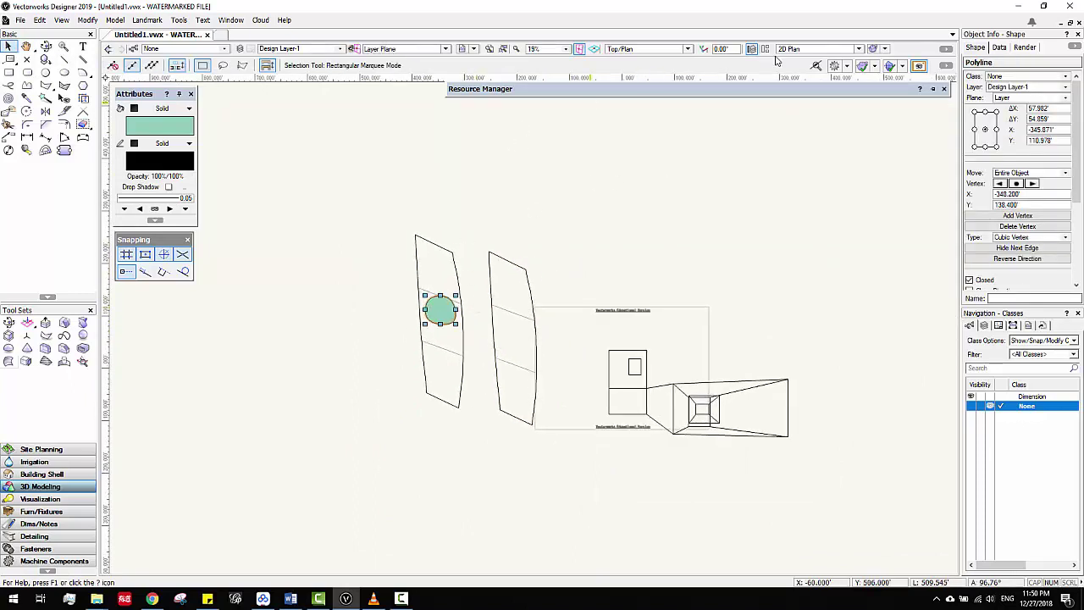
{"action": "left_click", "coordinate": [616, 53]}
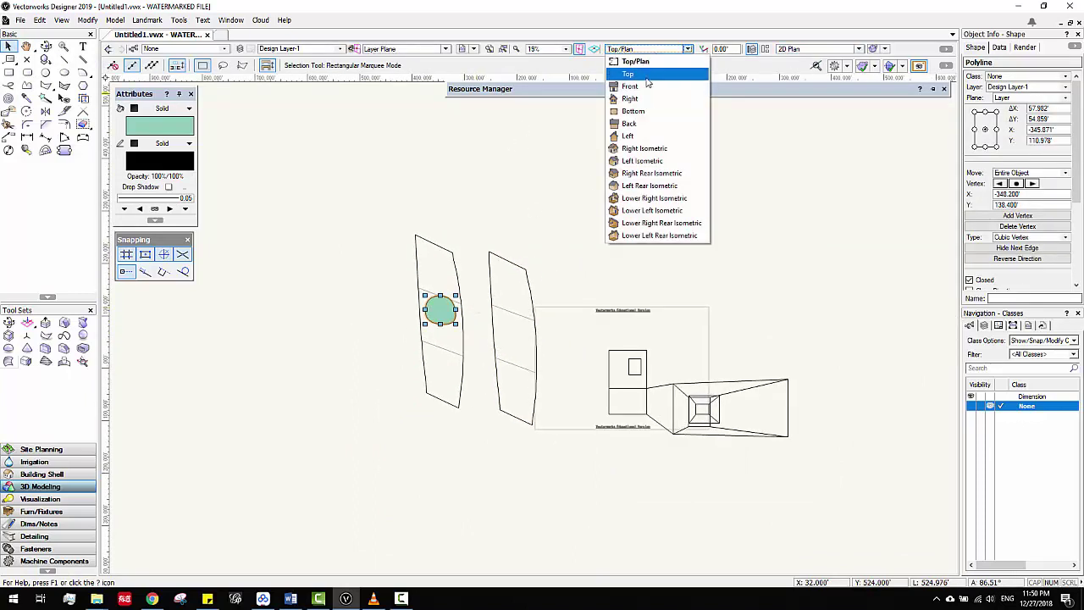
{"action": "left_click", "coordinate": [646, 148]}
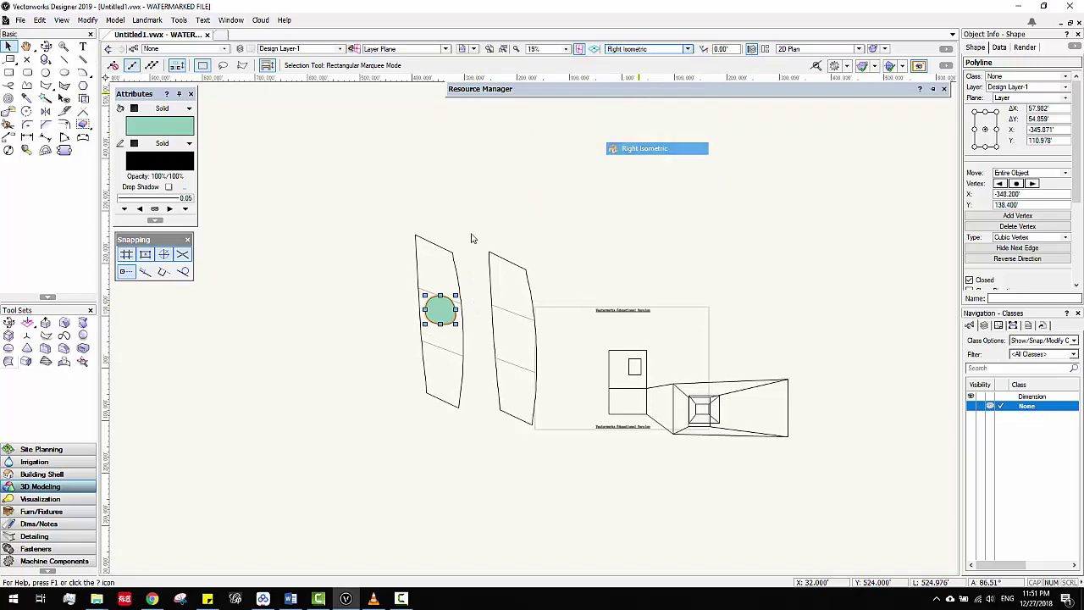
{"action": "left_click", "coordinate": [649, 337]}
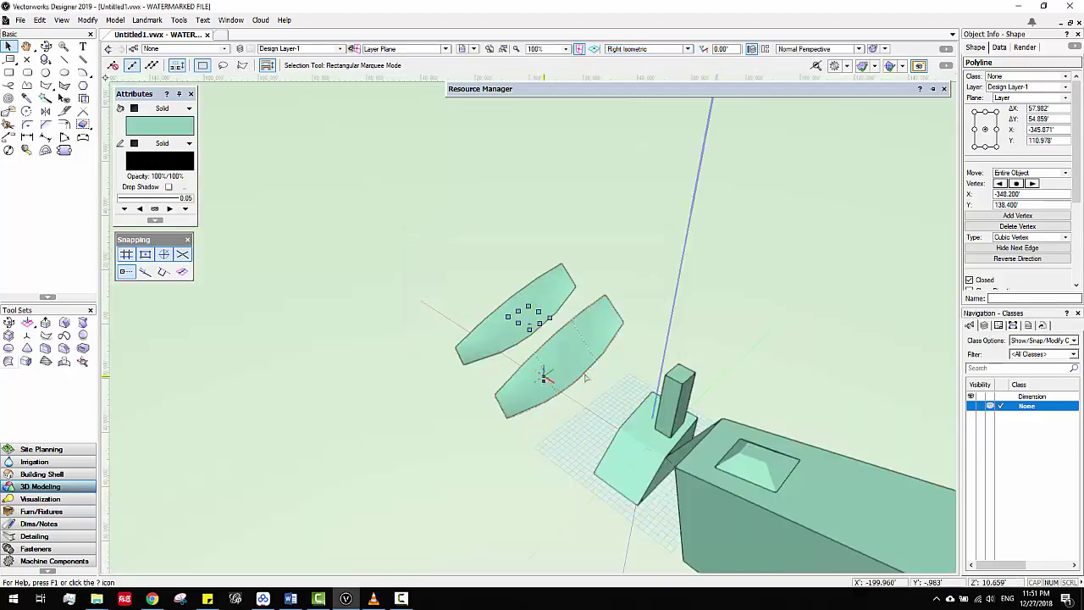
{"action": "middle_click_drag", "start_coordinate": [653, 375], "coordinate": [803, 239], "text": "shift"}
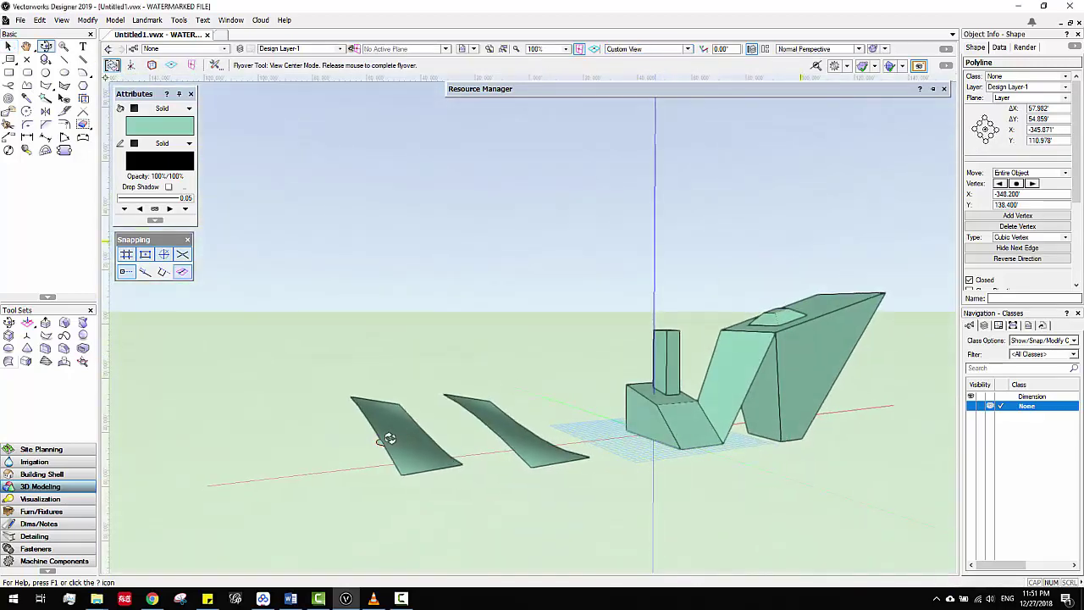
{"action": "middle_click_drag", "start_coordinate": [431, 462], "coordinate": [567, 404]}
{"action": "middle_click_drag", "start_coordinate": [607, 450], "coordinate": [390, 408], "text": "ctrl"}
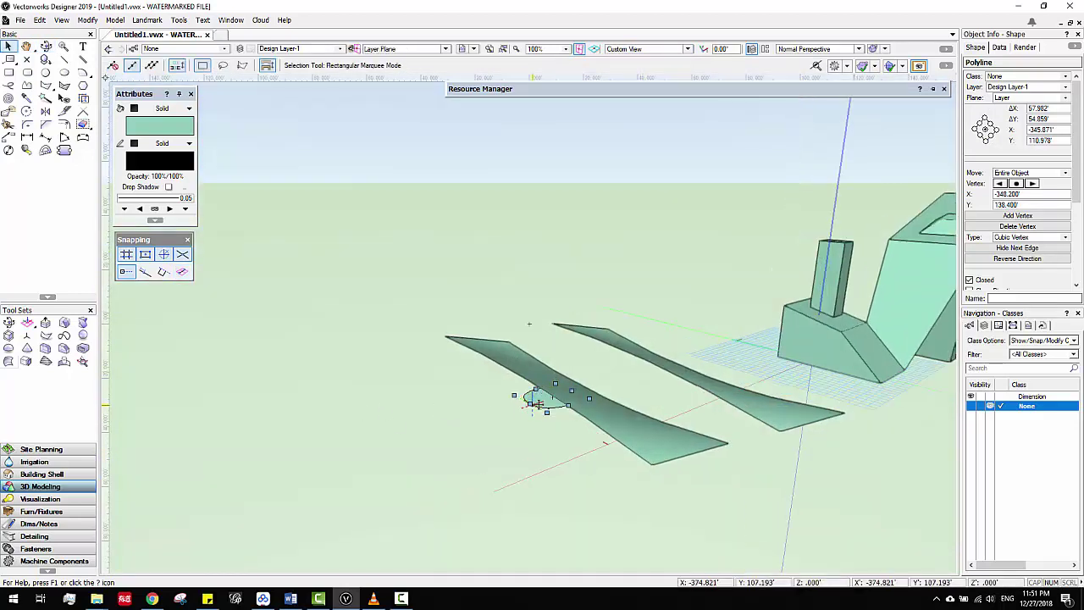
{"action": "left_click", "coordinate": [65, 364]}
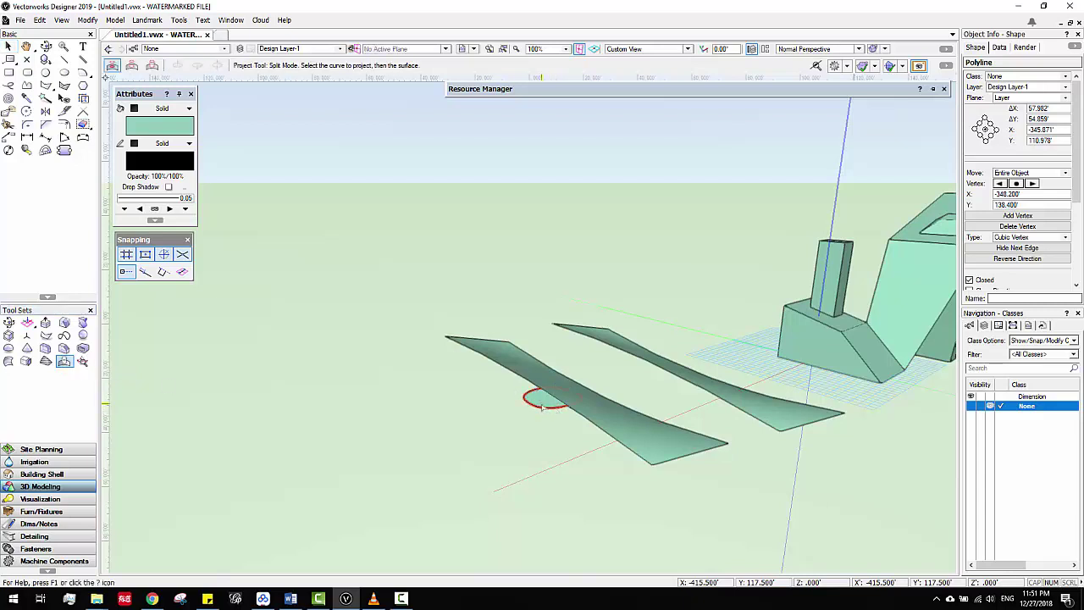
{"action": "left_click", "coordinate": [491, 400]}
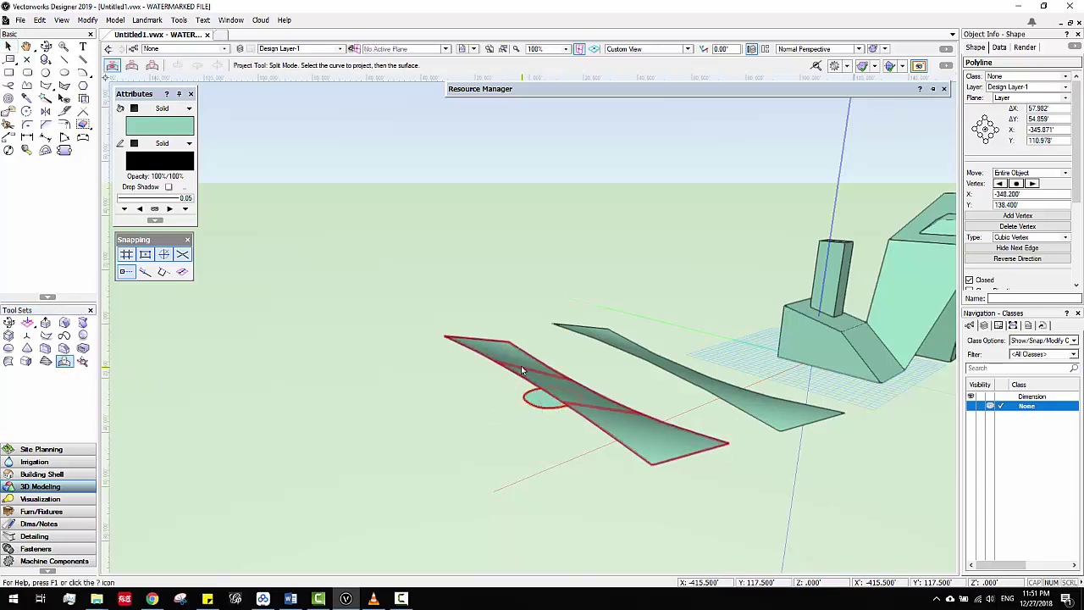
{"action": "left_click", "coordinate": [522, 370]}
{"action": "middle_click_drag", "start_coordinate": [588, 424], "coordinate": [466, 386], "text": "shift"}
{"action": "scroll", "coordinate": [464, 366], "scroll_direction": "up", "scroll_amount": 3}
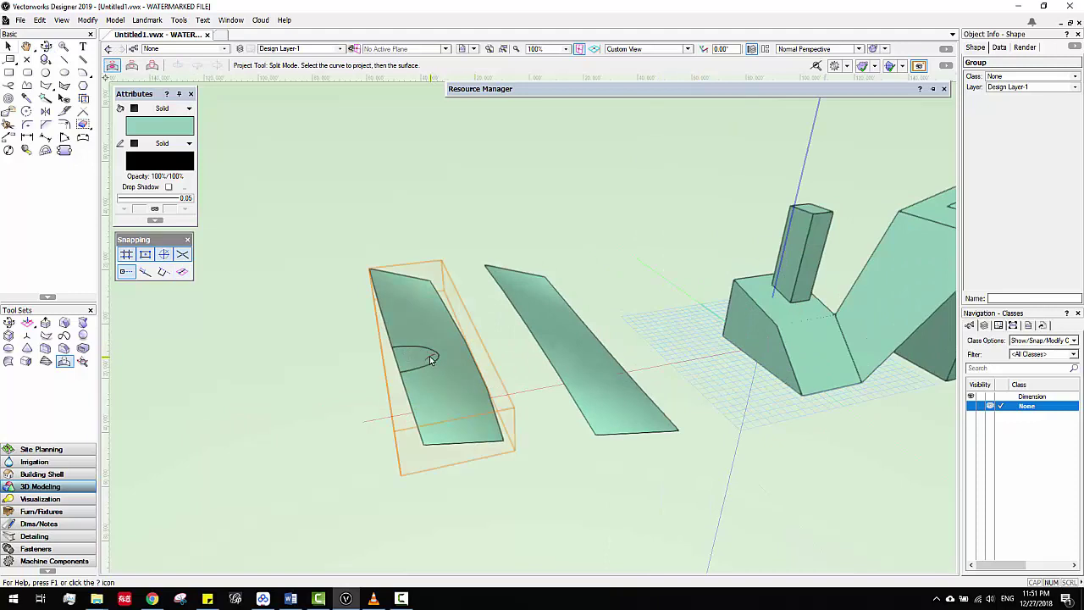
Ungroup the split surface into its separate NURBS pieces.
{"action": "key", "text": "x"}
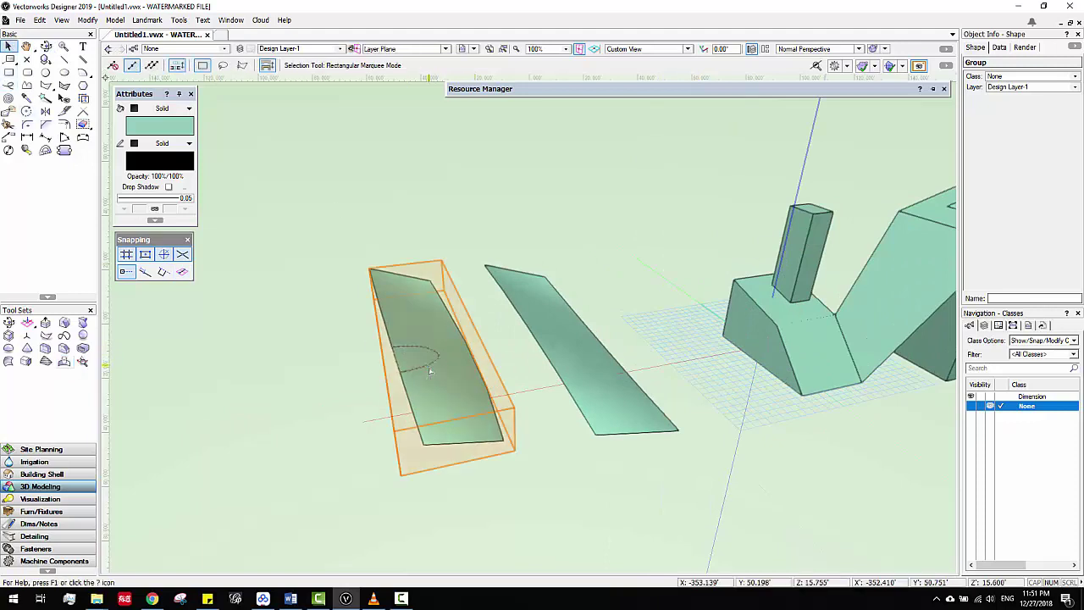
{"action": "right_click", "coordinate": [429, 370]}
{"action": "left_click", "coordinate": [470, 343]}
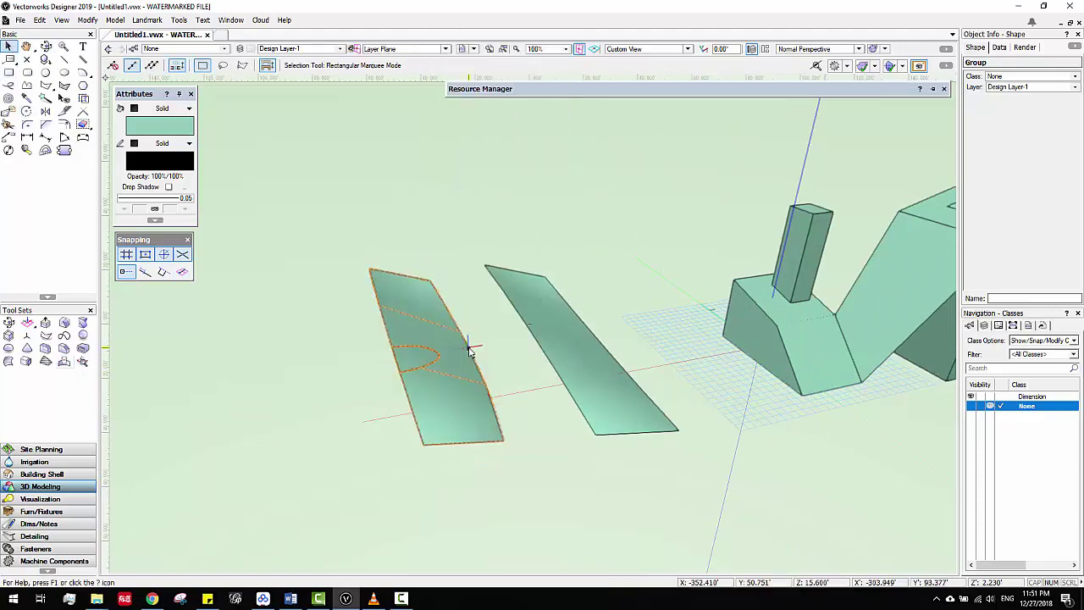
Move the cut-out piece away from its surface to about X -474', and undo the move.
{"action": "left_click", "coordinate": [415, 356]}
{"action": "left_click", "coordinate": [418, 356]}
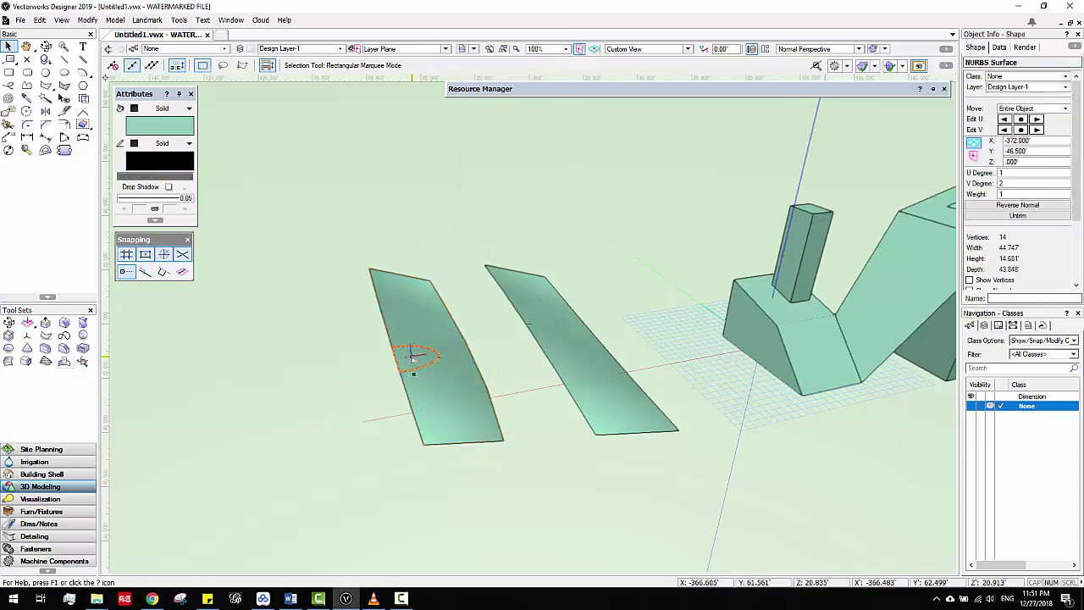
{"action": "left_click_drag", "start_coordinate": [300, 372], "coordinate": [301, 373]}
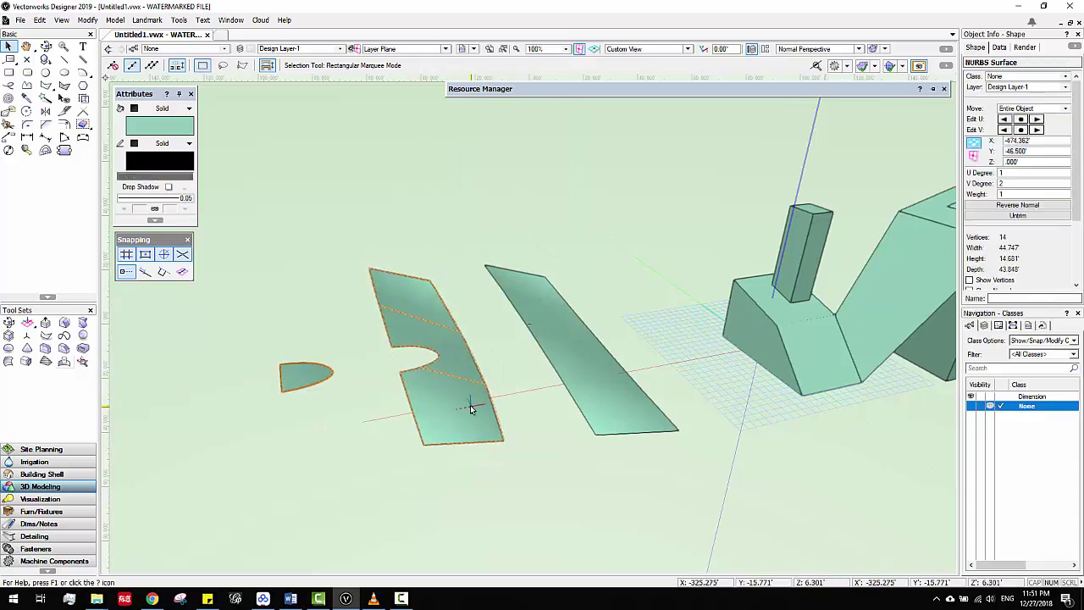
{"action": "key", "text": "ctrl+z"}
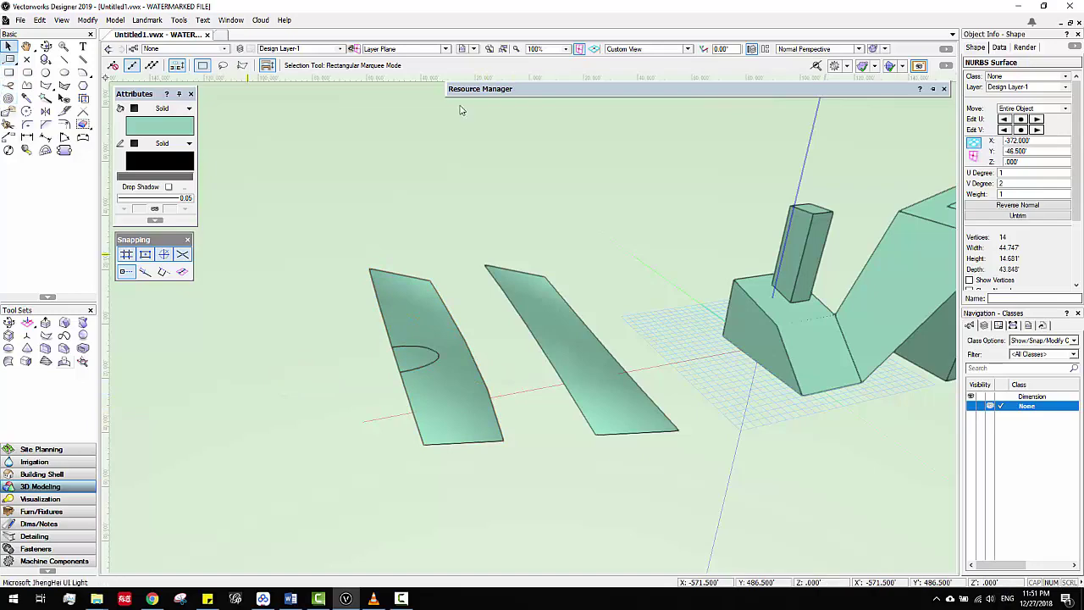
Try projecting the oval polyline onto the farthest surface in Split Mode from a low oblique view, and undo the projection.
{"action": "left_click", "coordinate": [642, 151]}
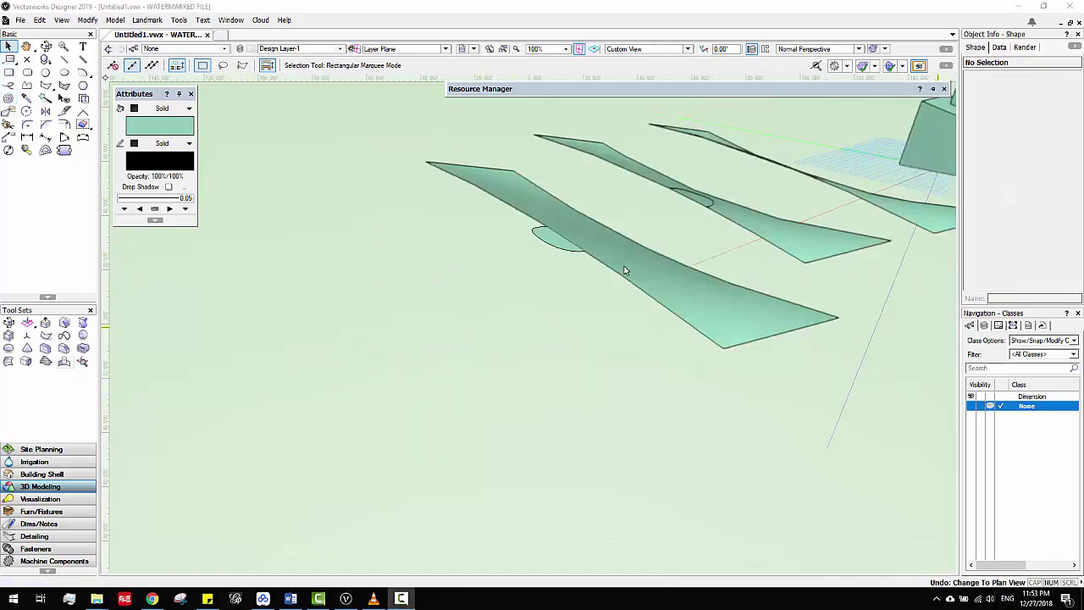
{"action": "key", "text": "3"}
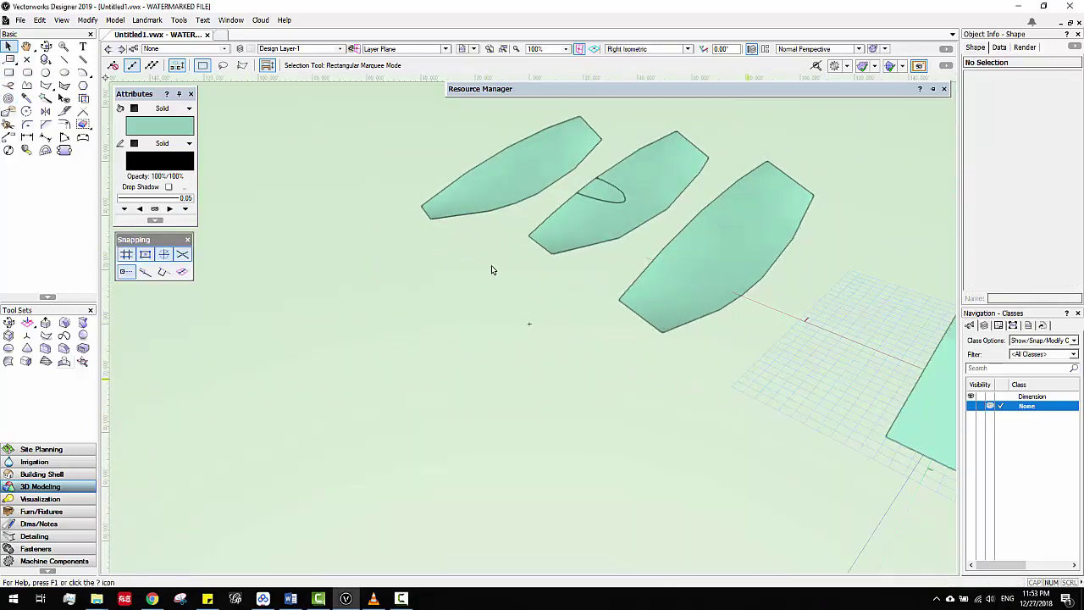
{"action": "middle_click_drag", "start_coordinate": [508, 283], "coordinate": [803, 307], "text": "shift"}
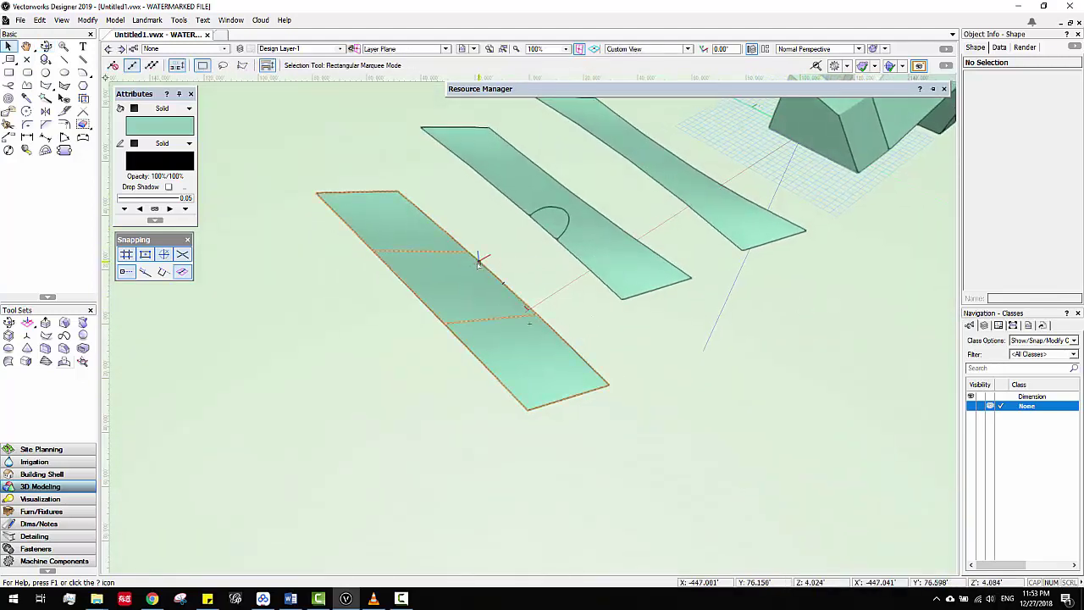
{"action": "middle_click_drag", "start_coordinate": [479, 259], "coordinate": [607, 260]}
{"action": "middle_click_drag", "start_coordinate": [556, 307], "coordinate": [637, 233]}
{"action": "middle_click_drag", "start_coordinate": [622, 289], "coordinate": [620, 288], "text": "shift"}
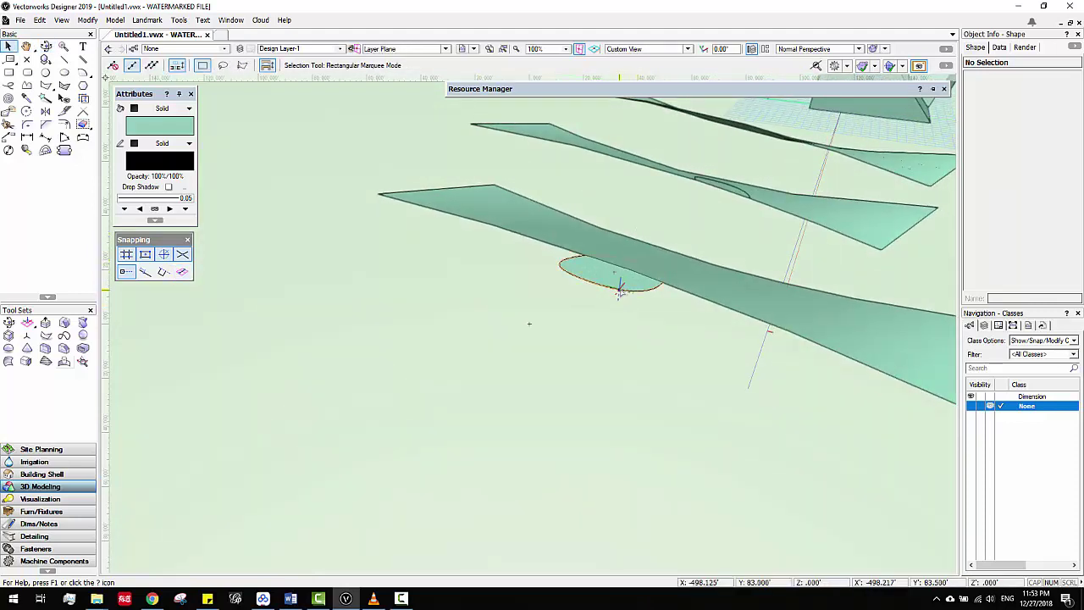
{"action": "left_click", "coordinate": [619, 292]}
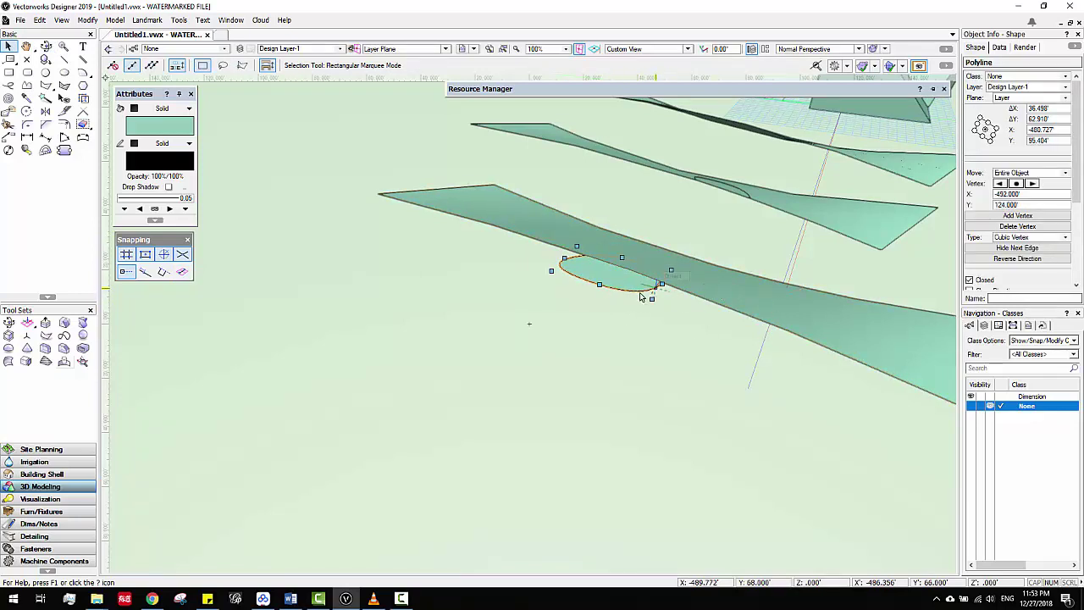
{"action": "left_click", "coordinate": [65, 362]}
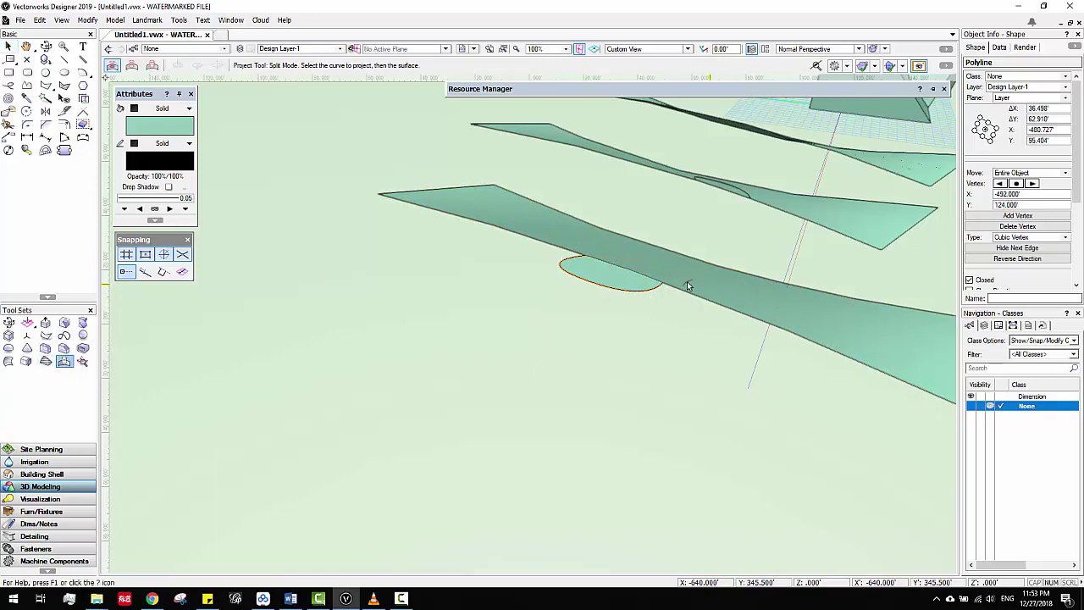
{"action": "left_click", "coordinate": [603, 288]}
{"action": "left_click", "coordinate": [648, 261]}
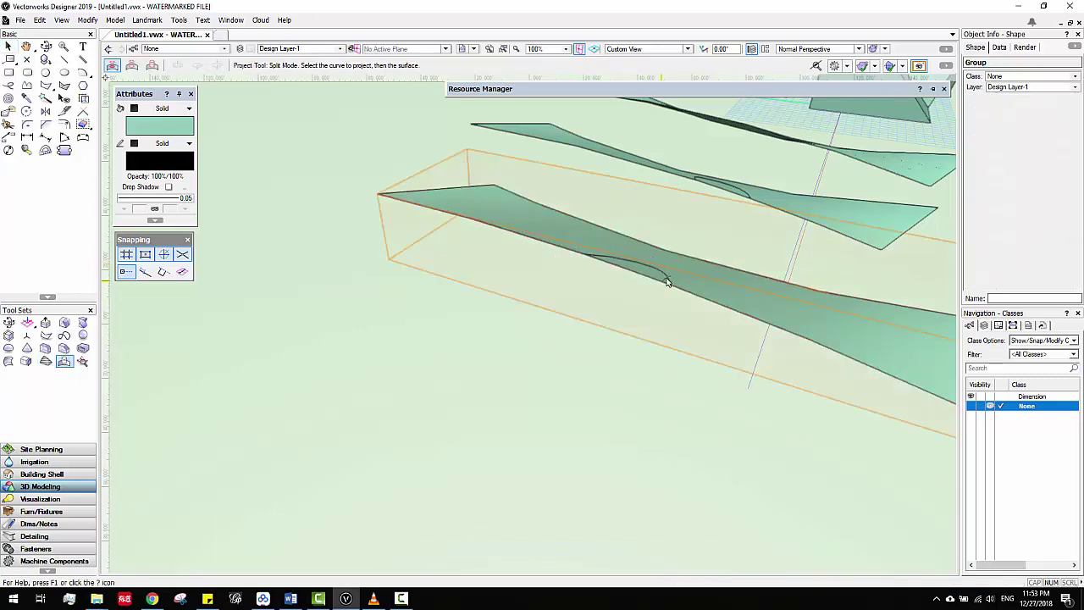
{"action": "middle_click_drag", "start_coordinate": [668, 320], "coordinate": [583, 242], "text": "shift"}
{"action": "key", "text": "Escape"}
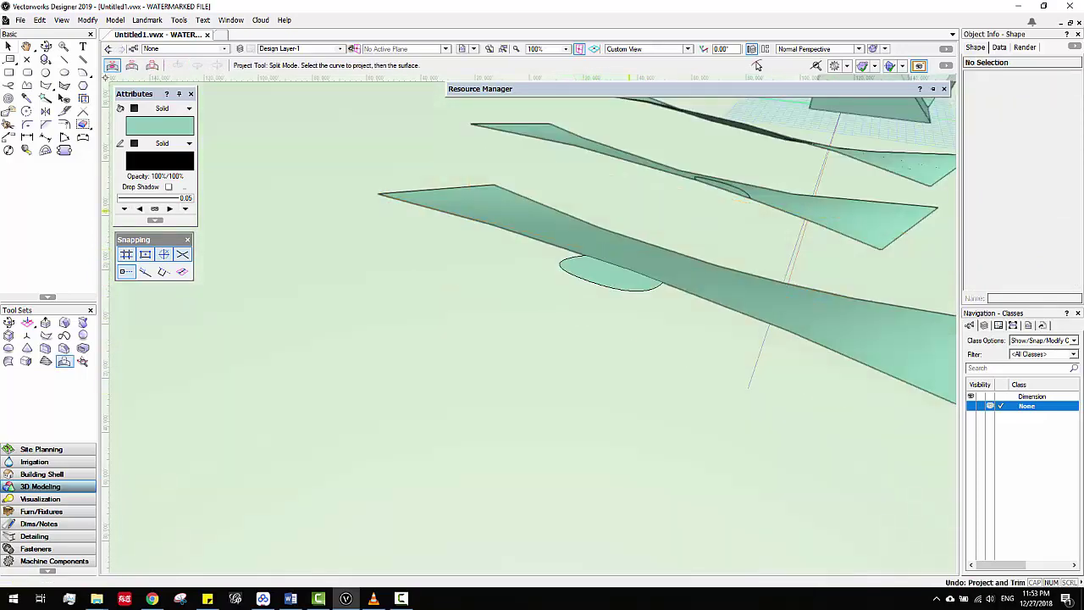
In Top/Plan view, project the oval polyline onto the farthest surface with the Project tool in Split Mode.
{"action": "left_click", "coordinate": [647, 49]}
{"action": "left_click", "coordinate": [635, 58]}
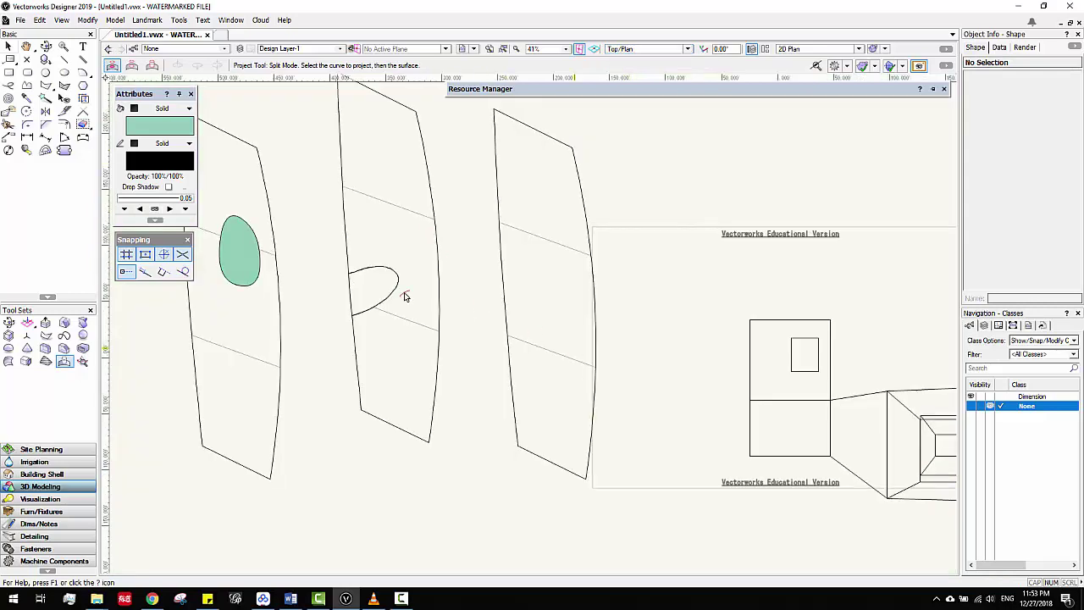
{"action": "middle_click_drag", "start_coordinate": [251, 250], "coordinate": [456, 256]}
{"action": "left_click", "coordinate": [442, 249]}
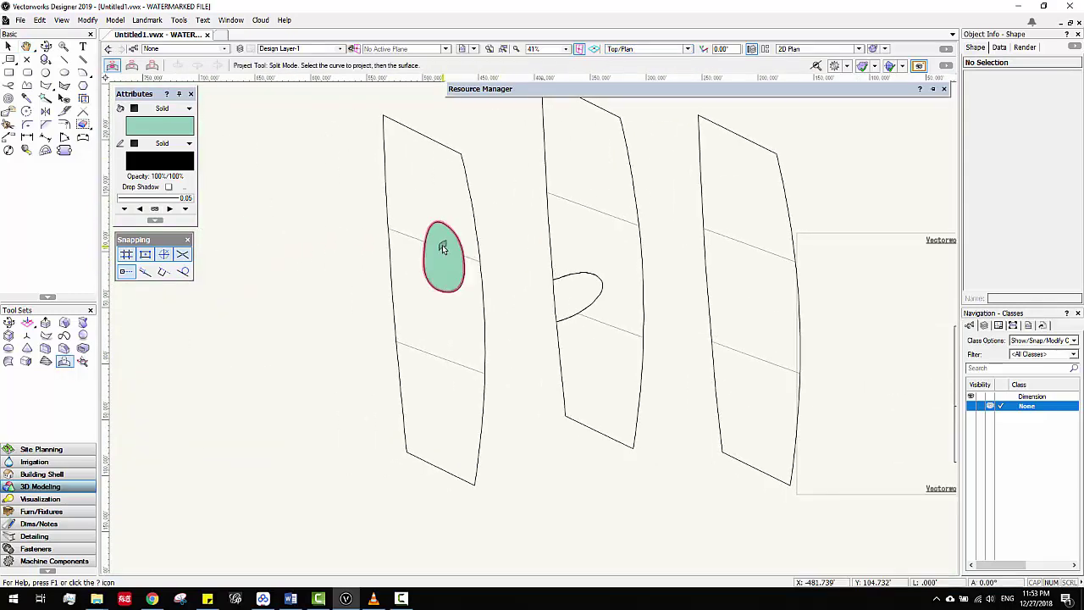
{"action": "left_click", "coordinate": [398, 237]}
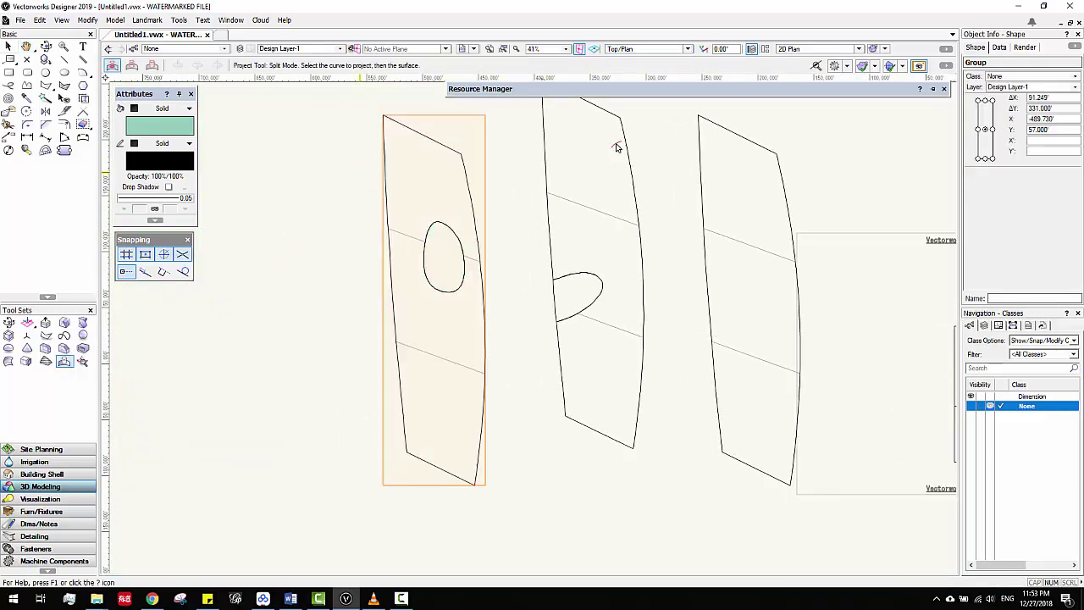
Examine the projected outline on the farthest surface in Right Isometric view and compare it with the neighbouring split surface.
{"action": "left_click", "coordinate": [631, 48]}
{"action": "left_click", "coordinate": [648, 148]}
{"action": "left_click", "coordinate": [645, 337]}
{"action": "middle_click_drag", "start_coordinate": [499, 365], "coordinate": [600, 348], "text": "ctrl"}
{"action": "left_click", "coordinate": [644, 48]}
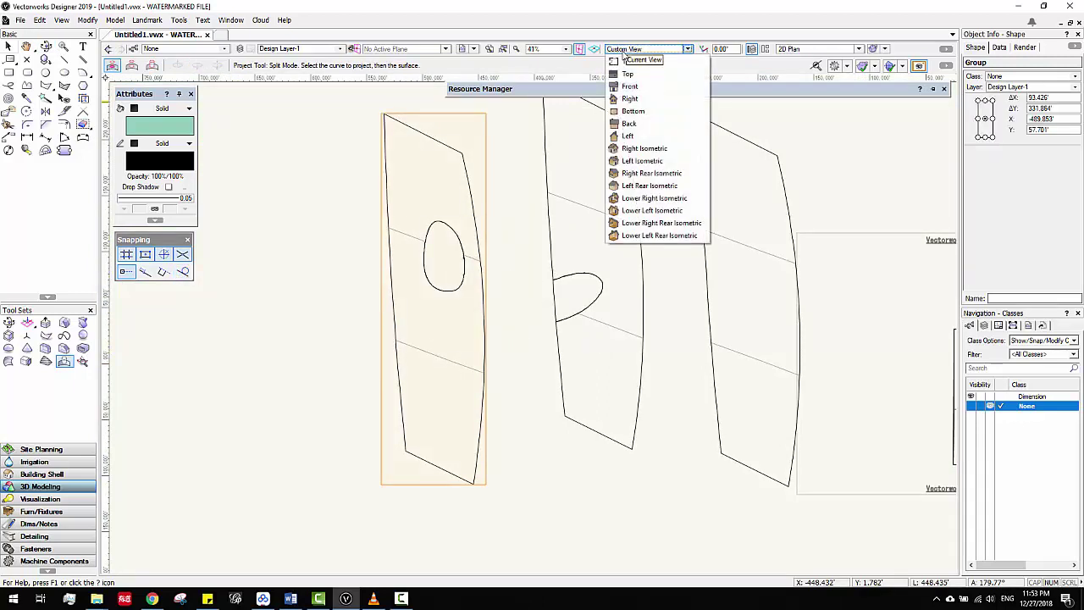
{"action": "left_click", "coordinate": [642, 148]}
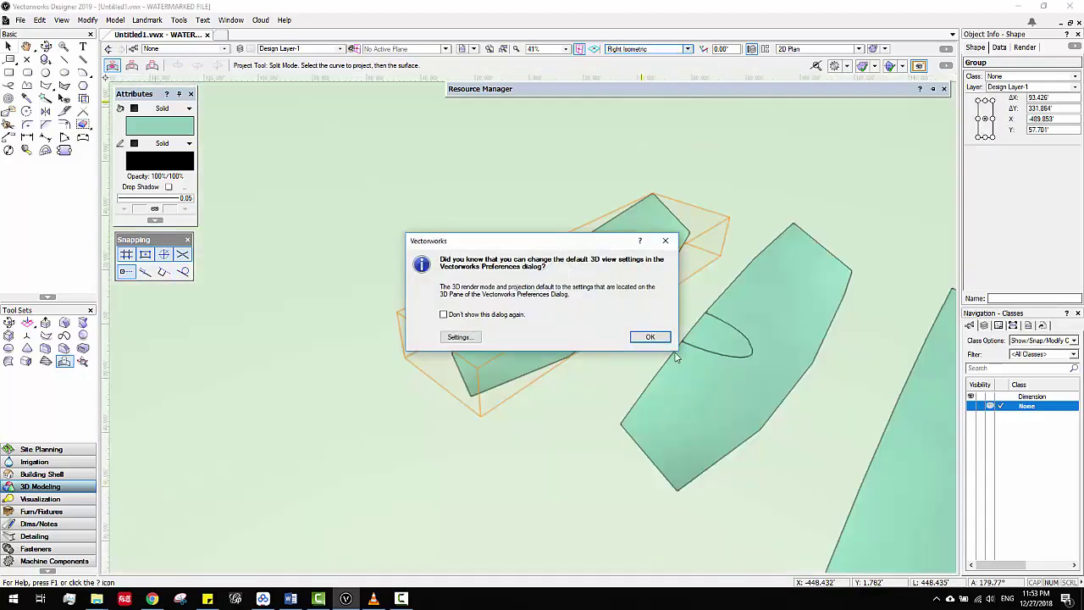
{"action": "left_click", "coordinate": [650, 336]}
{"action": "middle_click_drag", "start_coordinate": [653, 336], "coordinate": [581, 358]}
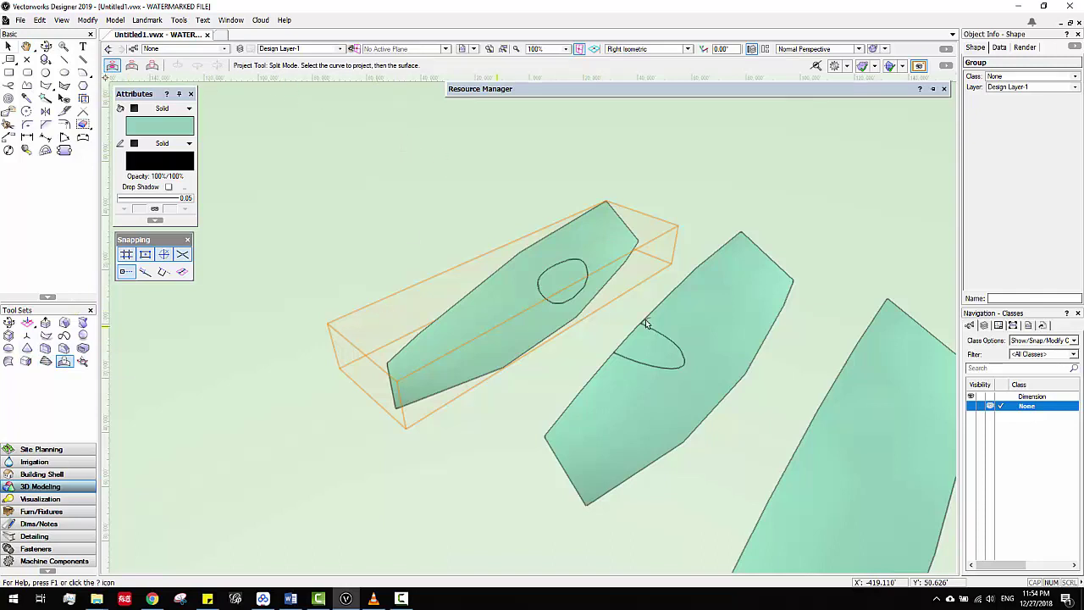
{"action": "key", "text": "alt+Tab"}
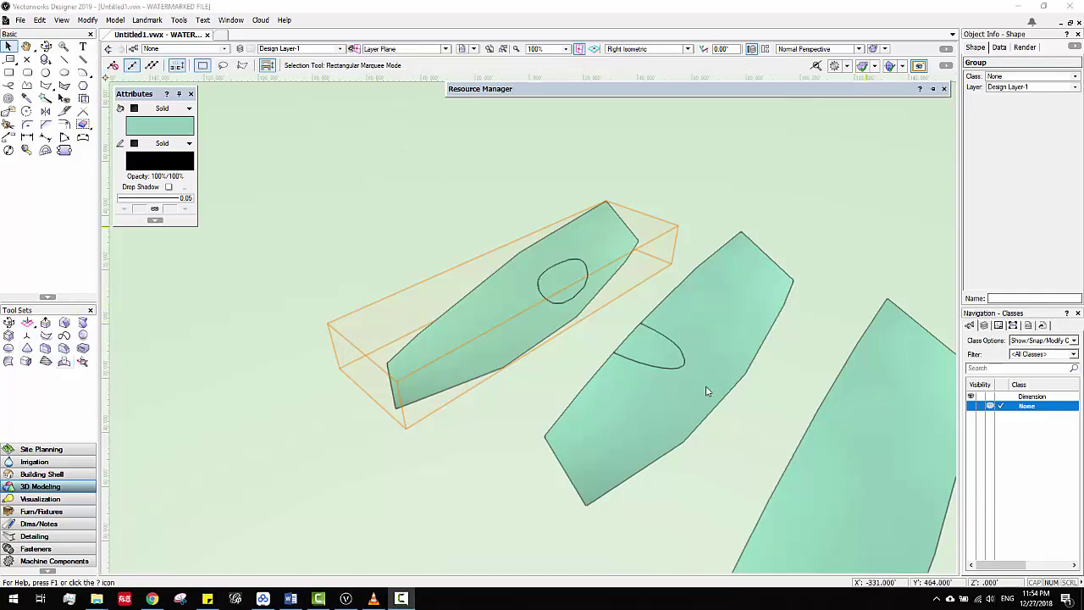
Return from the lofted surfaces to the bridged blocks and select the slanted 3D polygon that connects them.
{"action": "scroll", "coordinate": [595, 358], "scroll_direction": "down", "scroll_amount": 3}
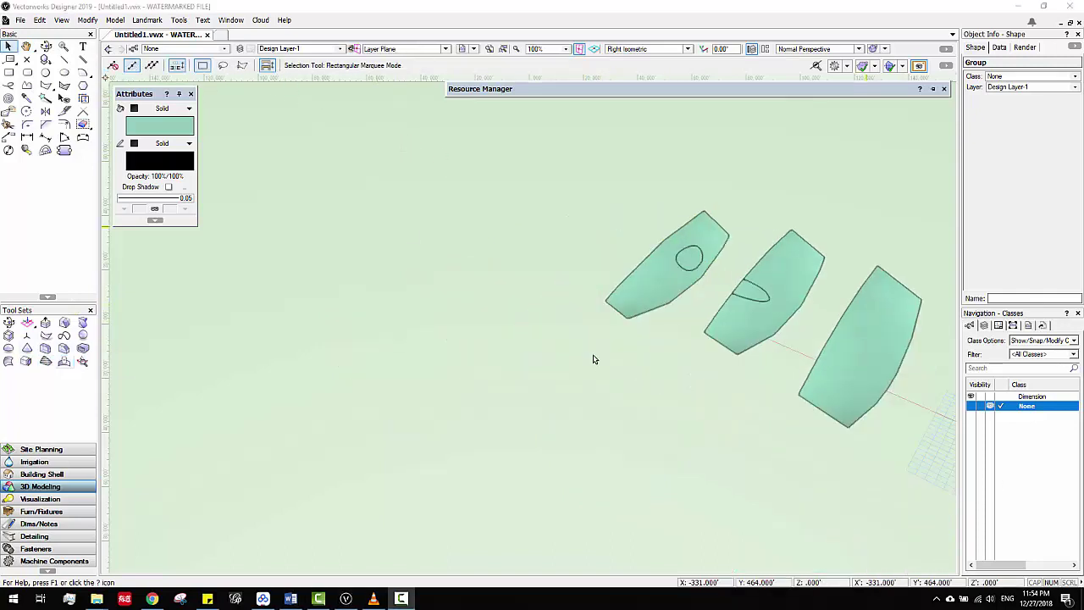
{"action": "left_click", "coordinate": [678, 309]}
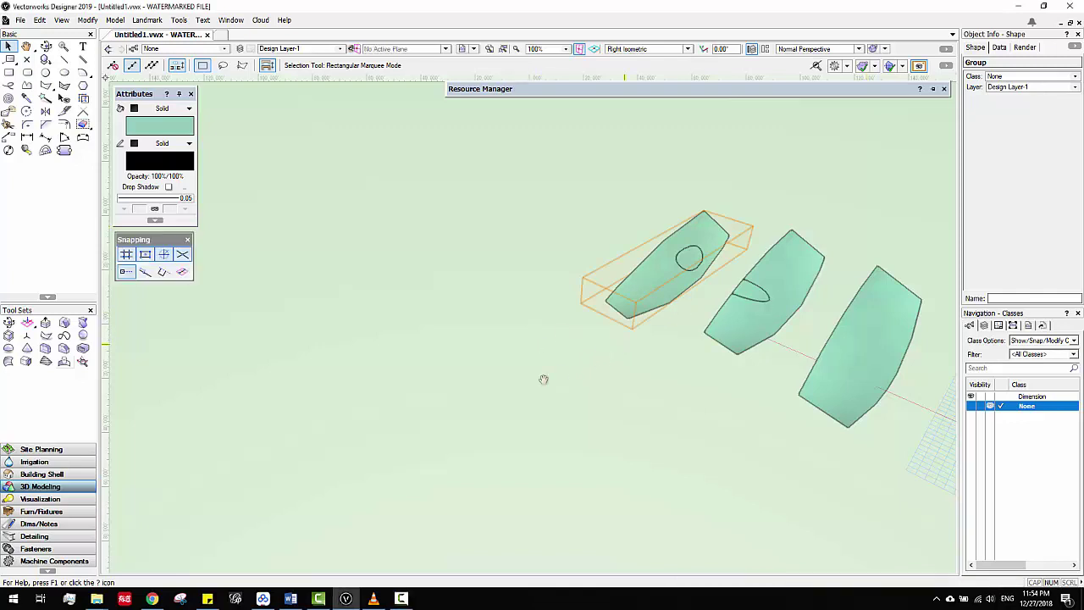
{"action": "middle_click_drag", "start_coordinate": [528, 382], "coordinate": [488, 402]}
{"action": "middle_click_drag", "start_coordinate": [580, 402], "coordinate": [515, 328]}
{"action": "scroll", "coordinate": [658, 351], "scroll_direction": "up", "scroll_amount": 1}
{"action": "scroll", "coordinate": [658, 351], "scroll_direction": "down", "scroll_amount": 1}
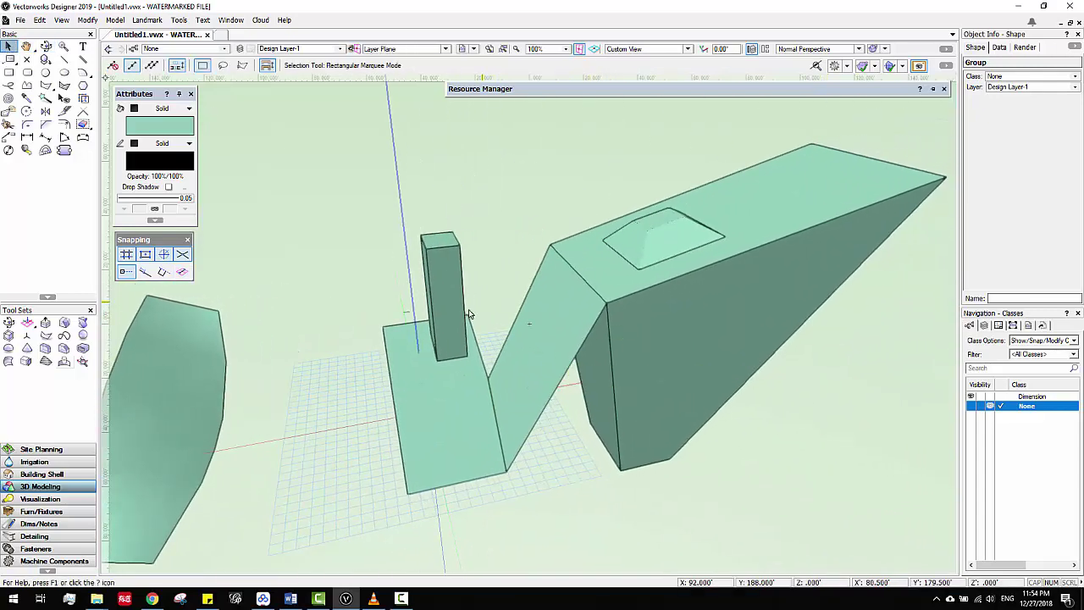
{"action": "left_click", "coordinate": [573, 362]}
{"action": "scroll", "coordinate": [573, 381], "scroll_direction": "up", "scroll_amount": 2}
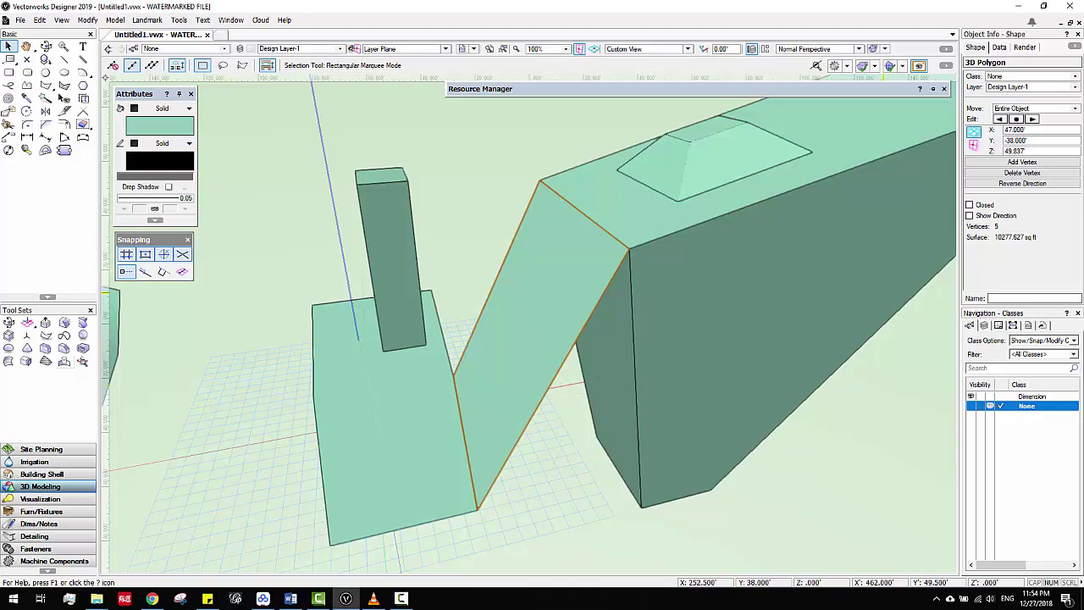
Shell the large wedge-shaped block with the Shell Solid tool at 1' thickness, opening its large triangular side face.
{"action": "left_click", "coordinate": [83, 351]}
{"action": "middle_click_drag", "start_coordinate": [467, 327], "coordinate": [698, 295]}
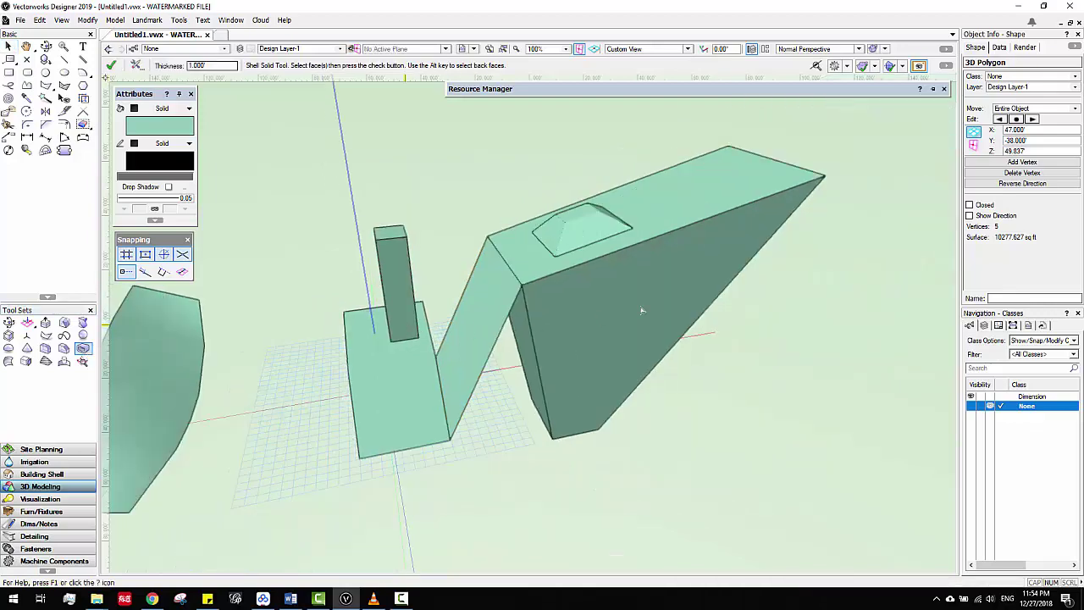
{"action": "scroll", "coordinate": [664, 288], "scroll_direction": "up", "scroll_amount": 2}
{"action": "scroll", "coordinate": [557, 304], "scroll_direction": "up", "scroll_amount": 2}
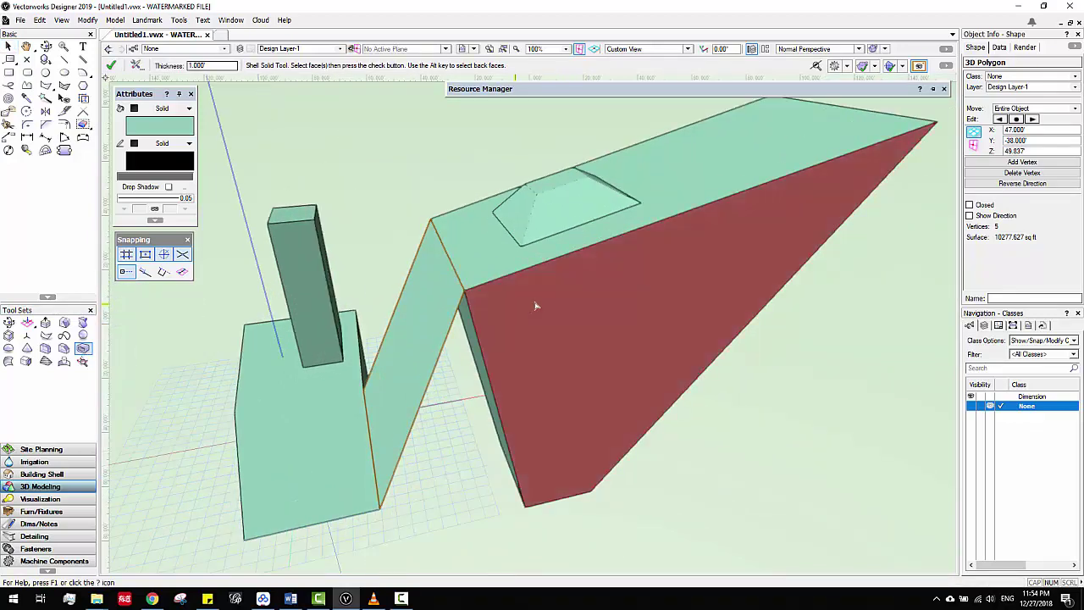
{"action": "left_click", "coordinate": [684, 293]}
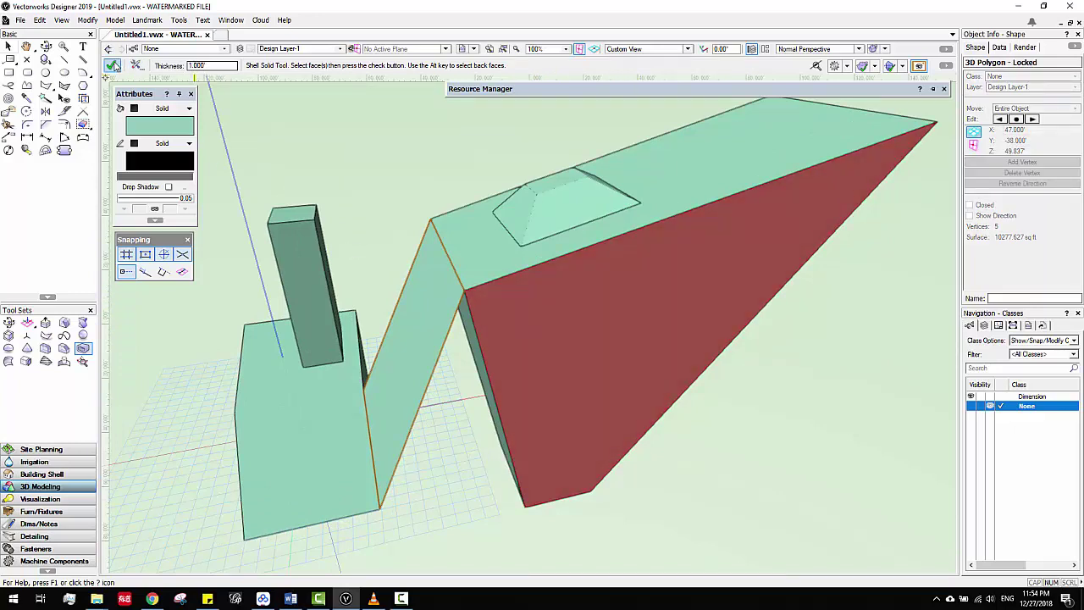
{"action": "left_click", "coordinate": [116, 66]}
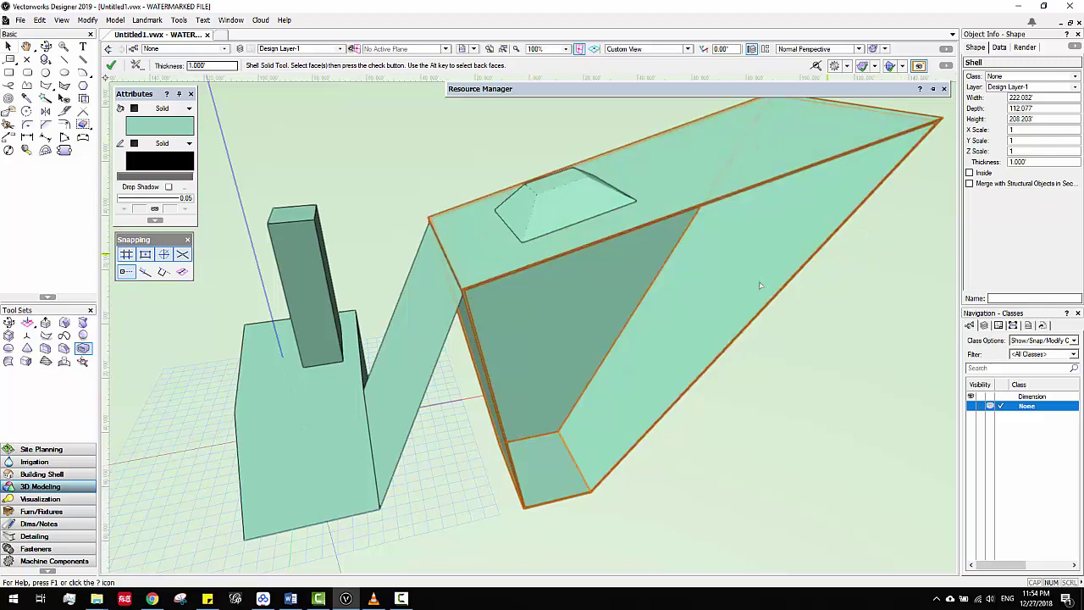
Set the thickness of the shelled wedge-shaped block to 5' and clear the selection.
{"action": "scroll", "coordinate": [716, 330], "scroll_direction": "down", "scroll_amount": 3}
{"action": "middle_click_drag", "start_coordinate": [714, 306], "coordinate": [729, 284], "text": "ctrl"}
{"action": "scroll", "coordinate": [728, 285], "scroll_direction": "up", "scroll_amount": 2}
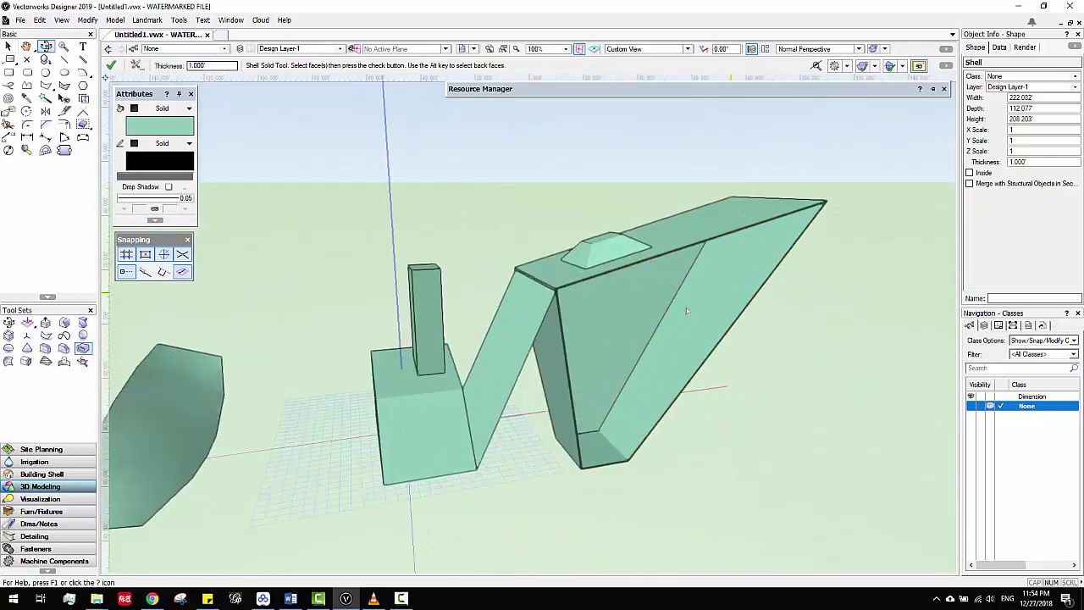
{"action": "scroll", "coordinate": [687, 313], "scroll_direction": "up", "scroll_amount": 1}
{"action": "scroll", "coordinate": [592, 474], "scroll_direction": "up", "scroll_amount": 2}
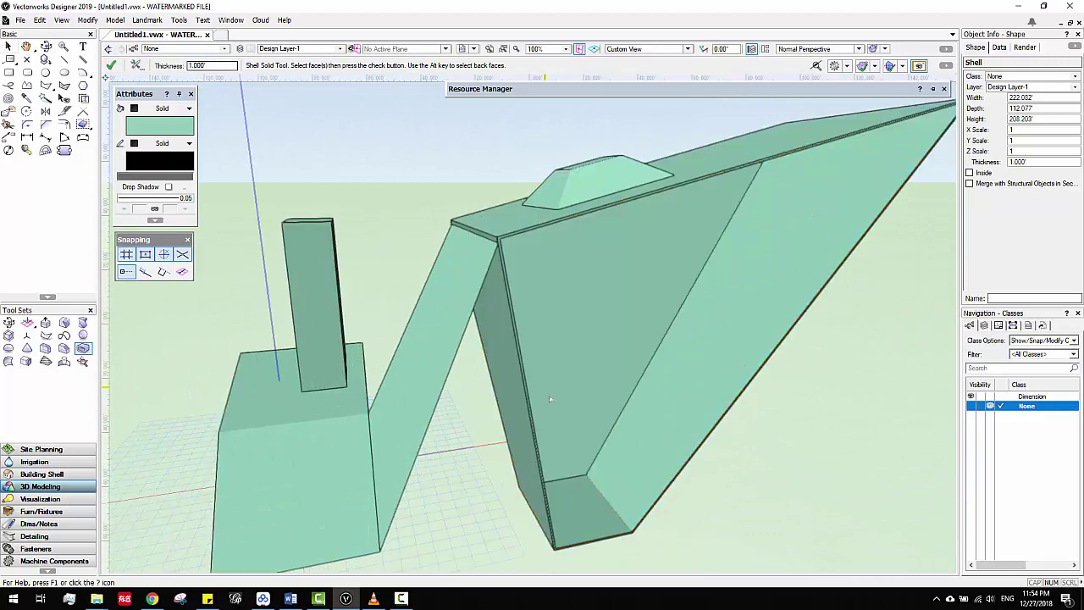
{"action": "scroll", "coordinate": [612, 326], "scroll_direction": "down", "scroll_amount": 3}
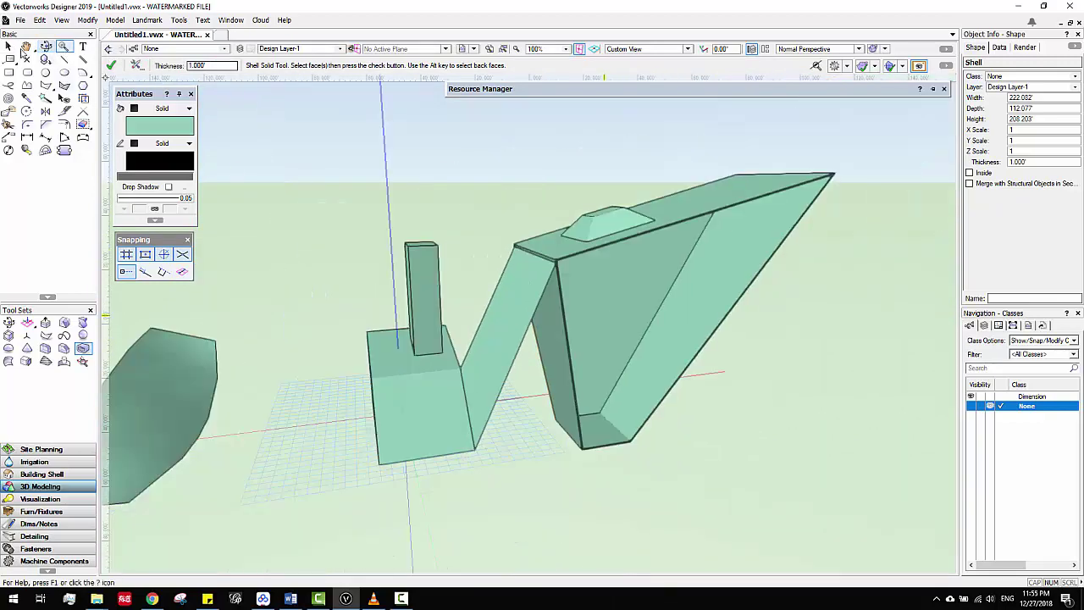
{"action": "left_click", "coordinate": [8, 47]}
{"action": "left_click", "coordinate": [724, 277]}
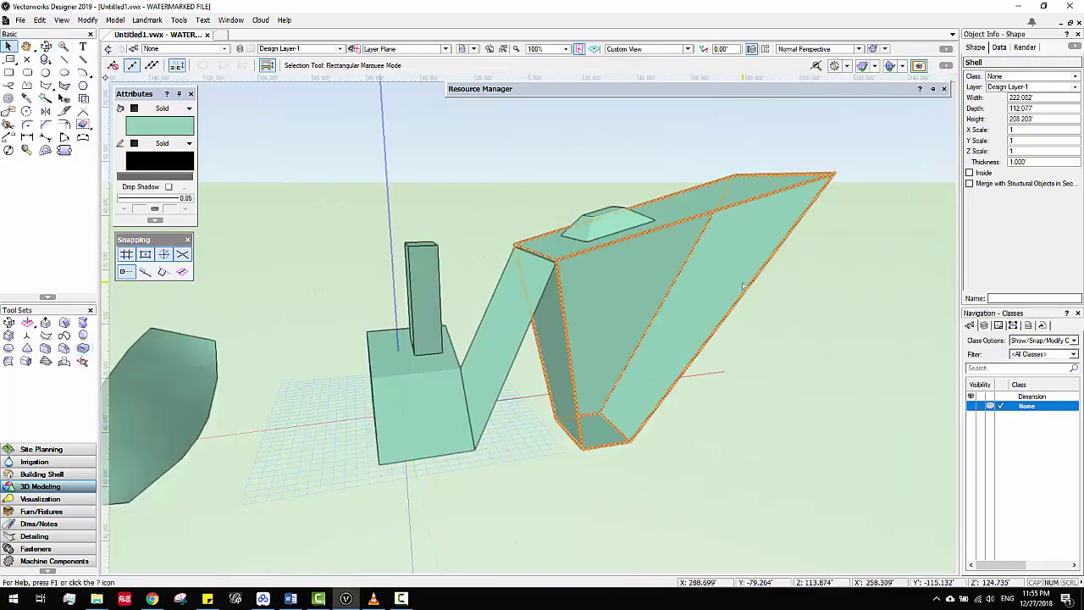
{"action": "left_click", "coordinate": [1049, 161]}
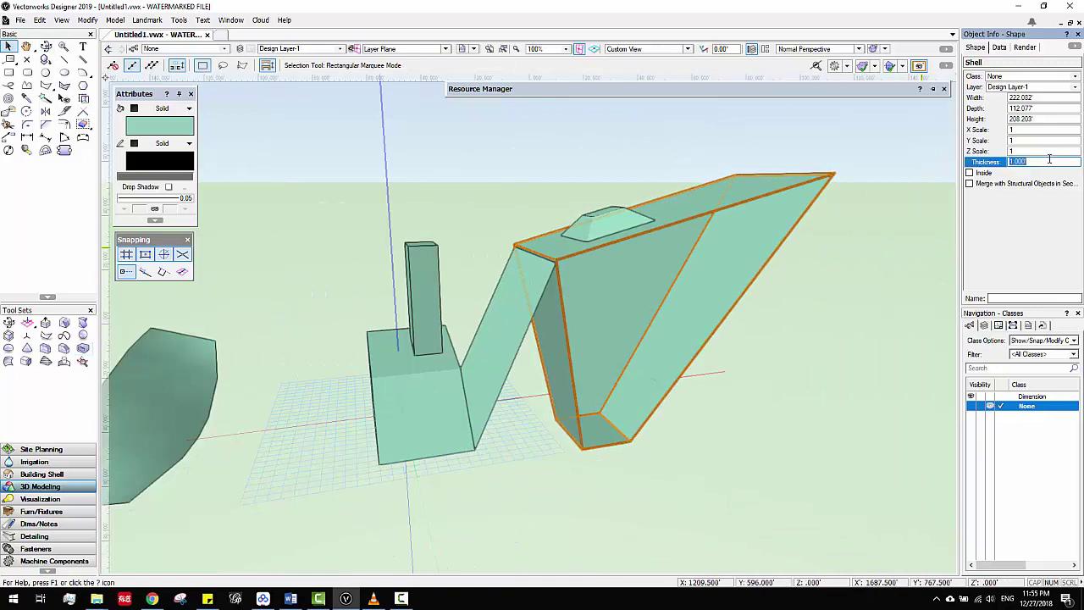
{"action": "key", "text": "Return"}
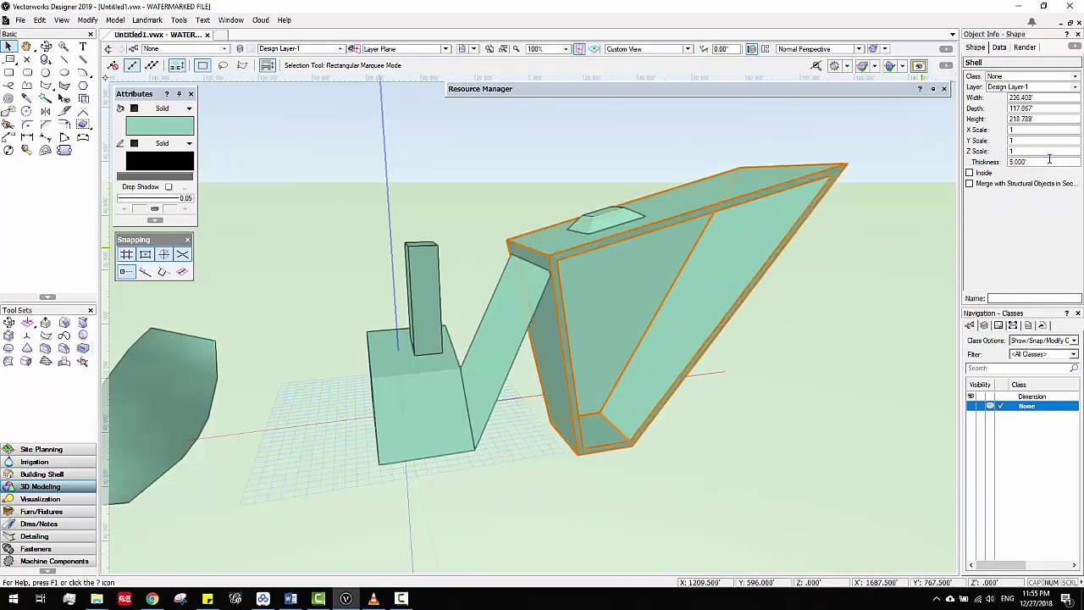
{"action": "left_click", "coordinate": [794, 333]}
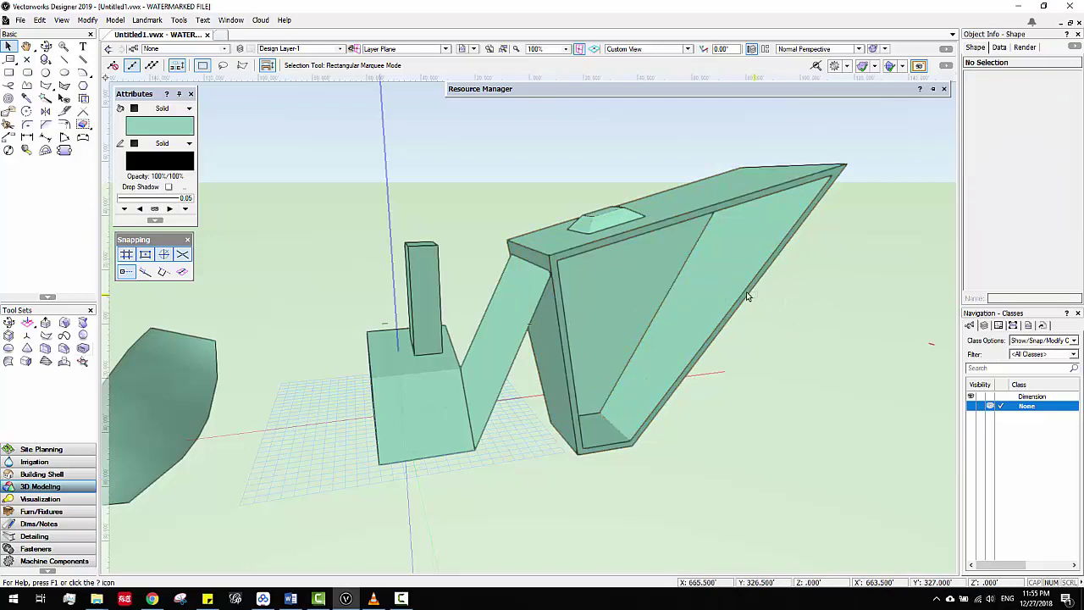
Re-enter 5' as the wedge-shaped block's shell thickness and turn on the Inside option for the shell.
{"action": "left_click", "coordinate": [739, 292]}
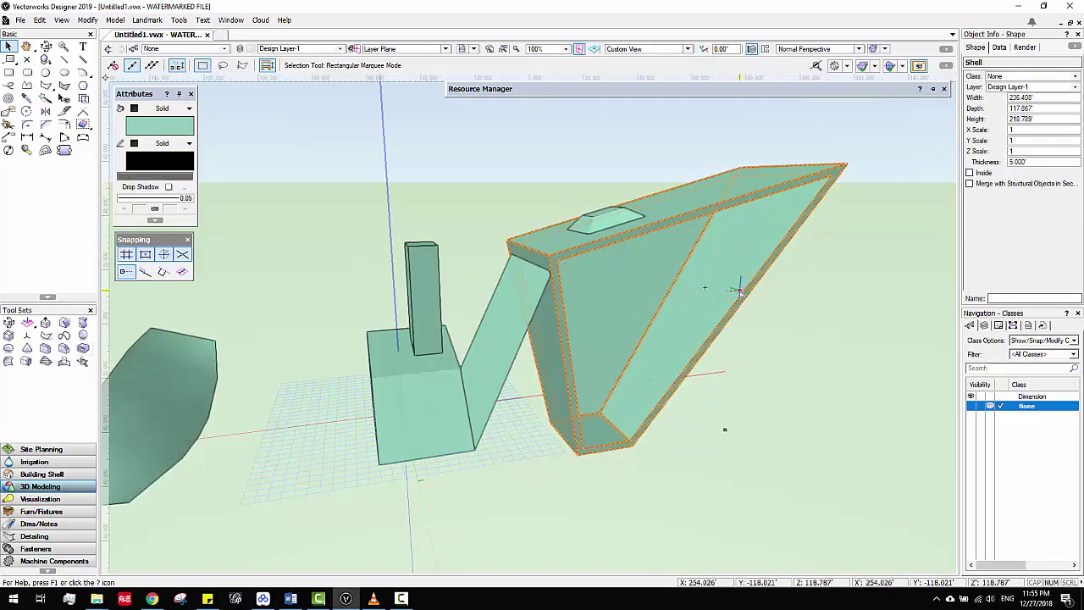
{"action": "left_click", "coordinate": [510, 346]}
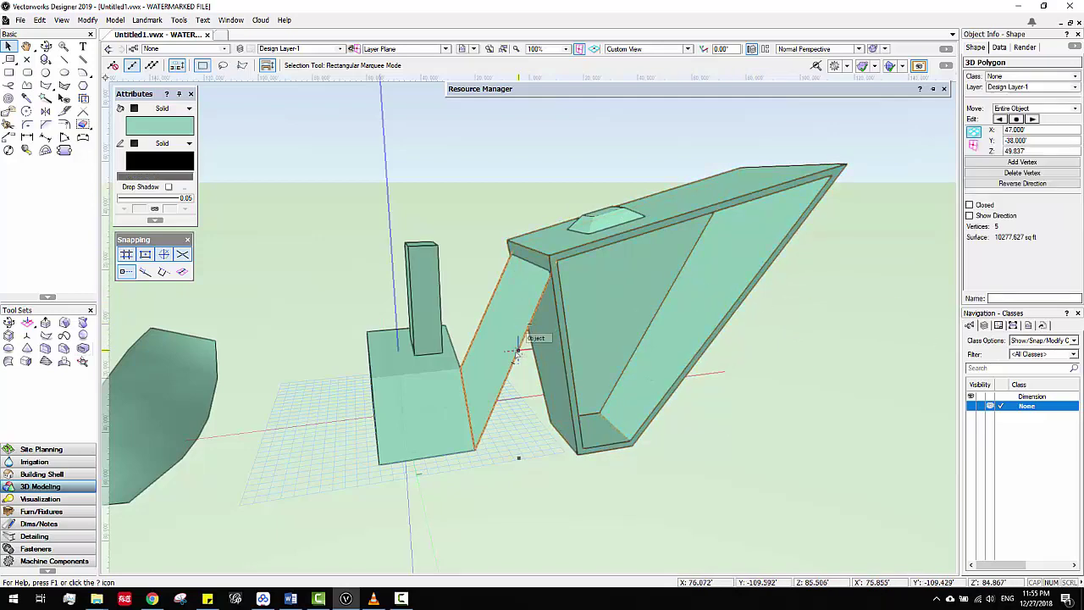
{"action": "scroll", "coordinate": [514, 356], "scroll_direction": "up", "scroll_amount": 3}
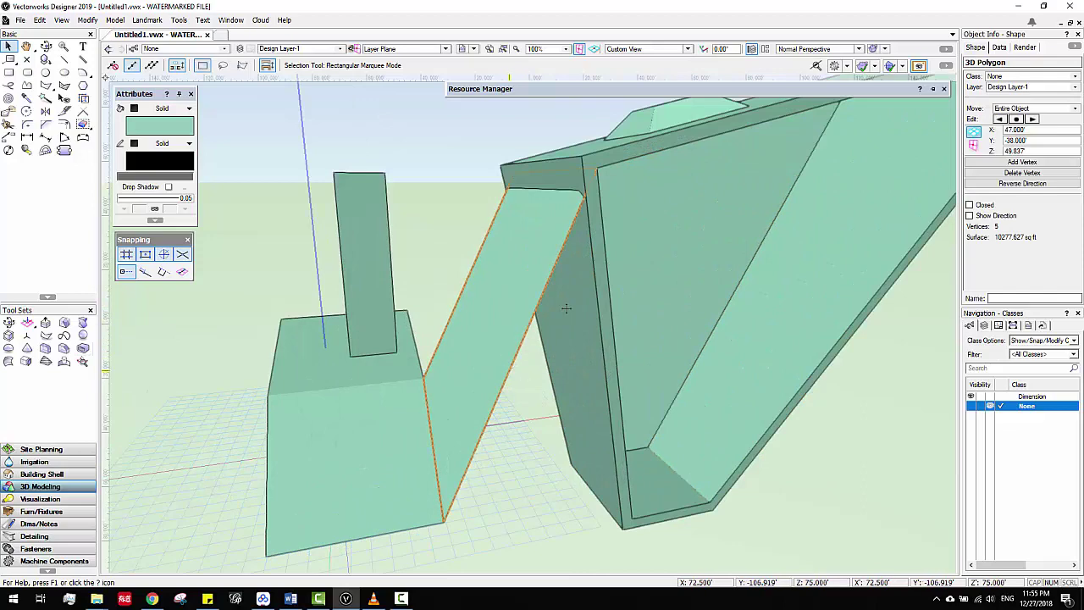
{"action": "scroll", "coordinate": [559, 355], "scroll_direction": "down", "scroll_amount": 4}
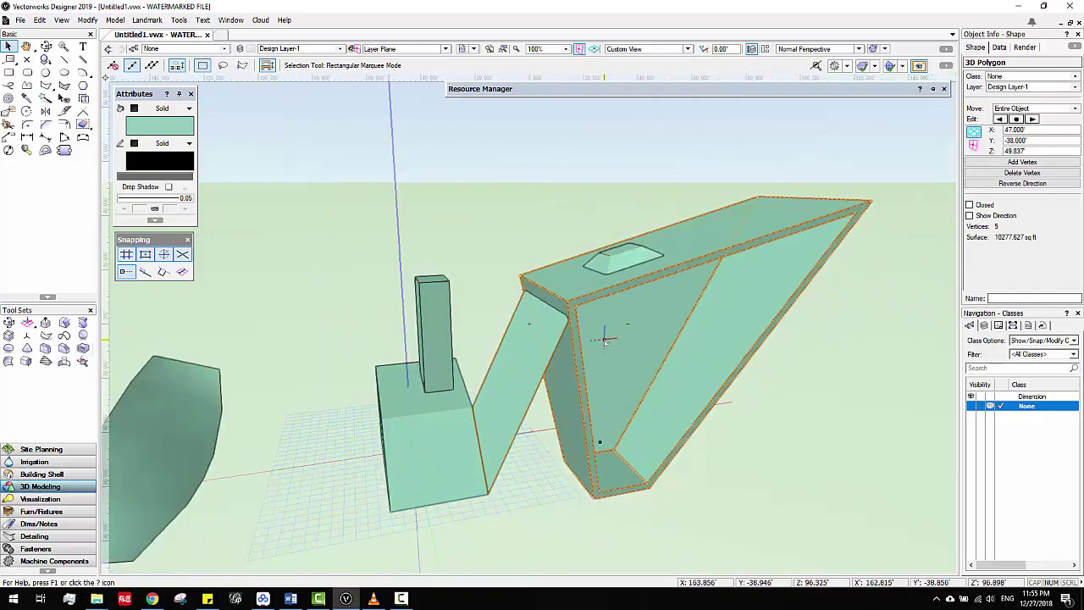
{"action": "left_click", "coordinate": [584, 360]}
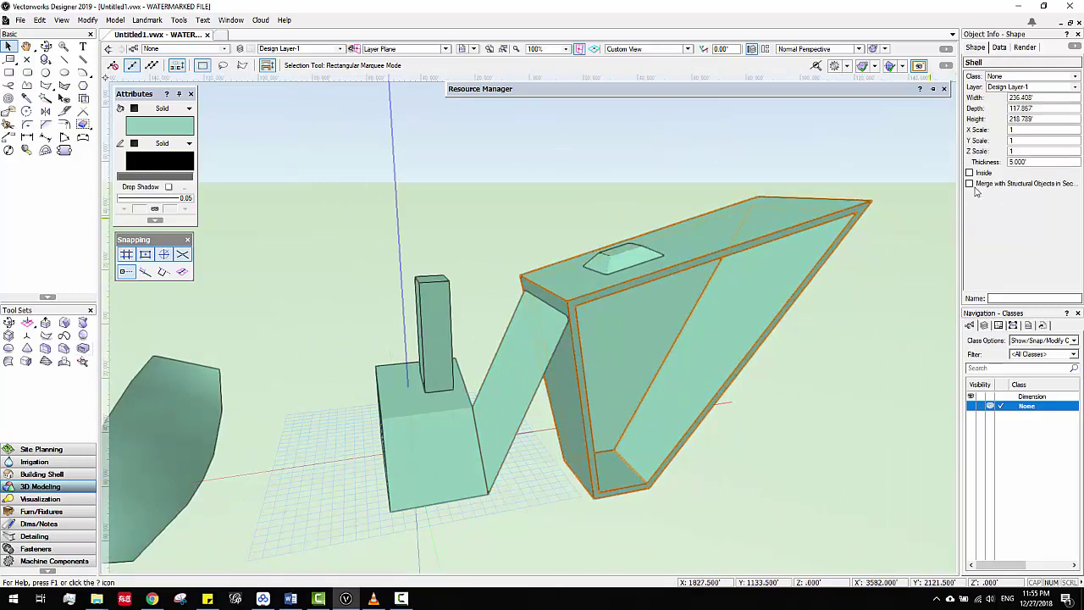
{"action": "left_click", "coordinate": [1029, 161]}
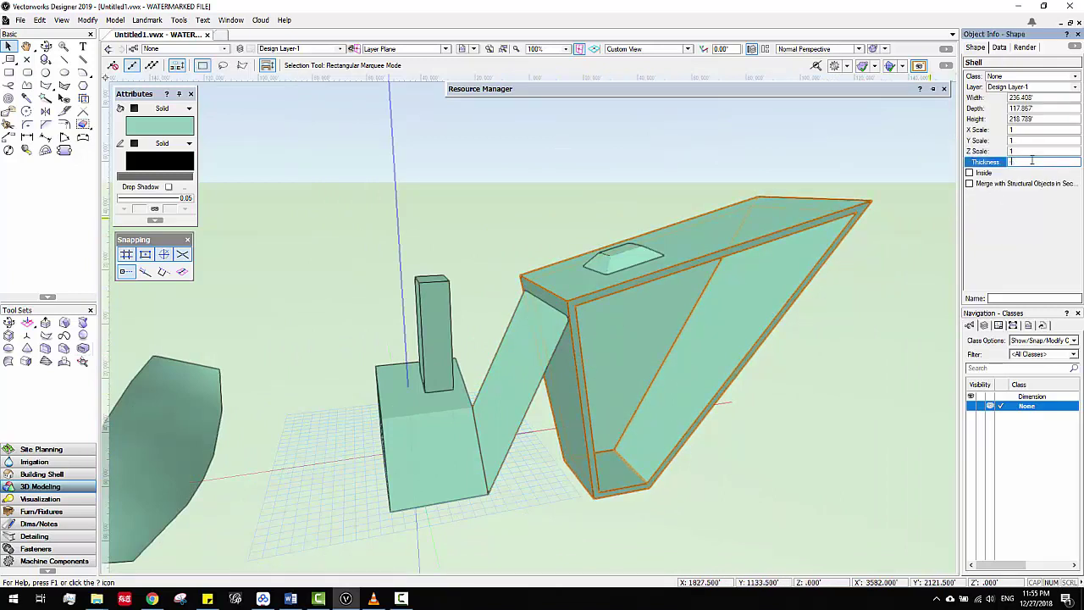
{"action": "key", "text": "Return"}
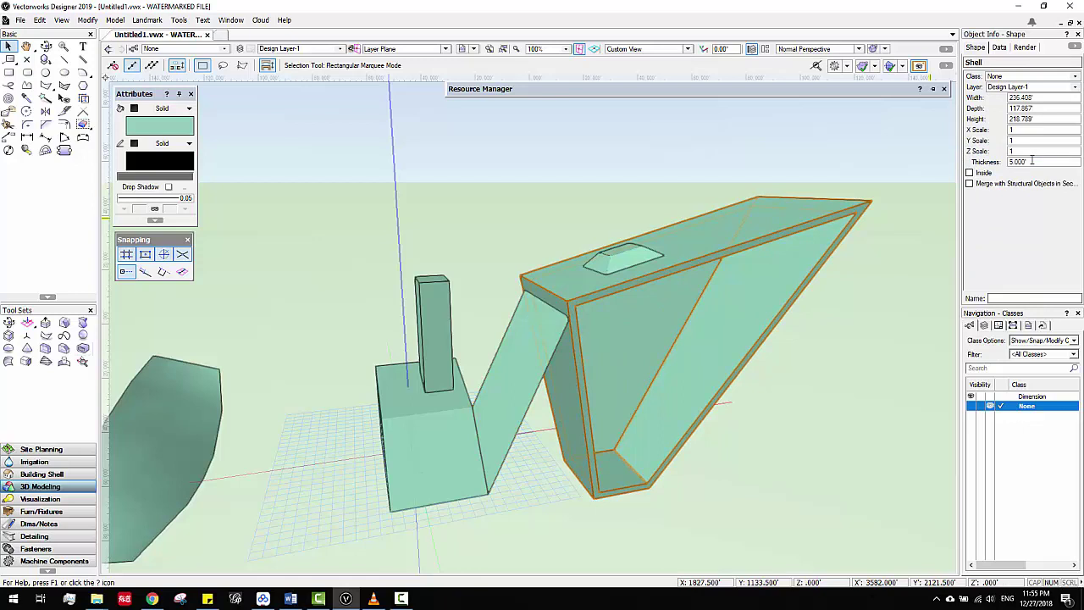
{"action": "left_click", "coordinate": [974, 175]}
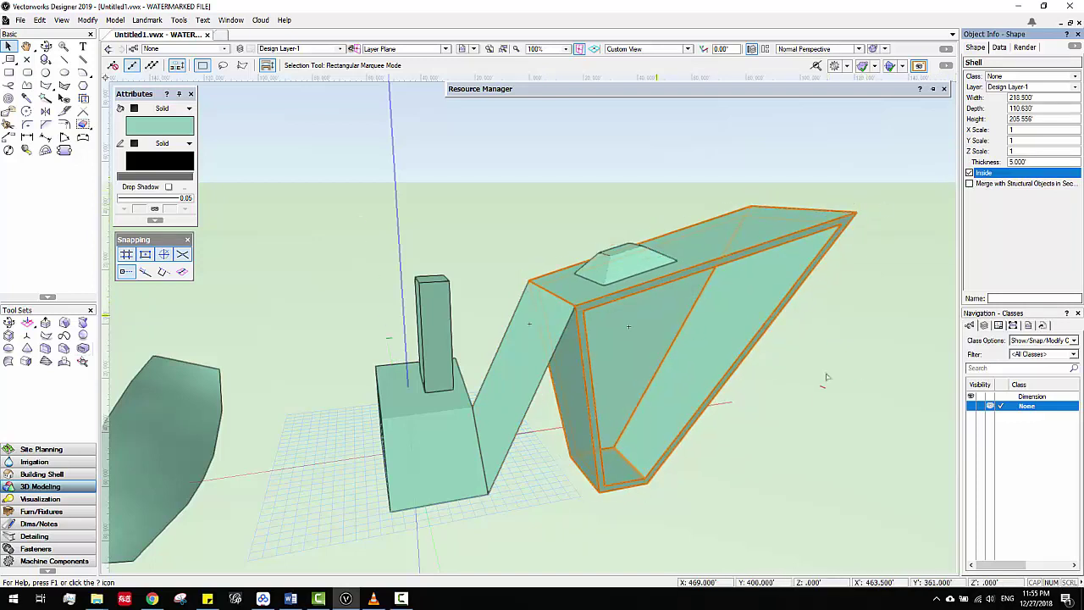
{"action": "middle_click_drag", "start_coordinate": [789, 412], "coordinate": [800, 396]}
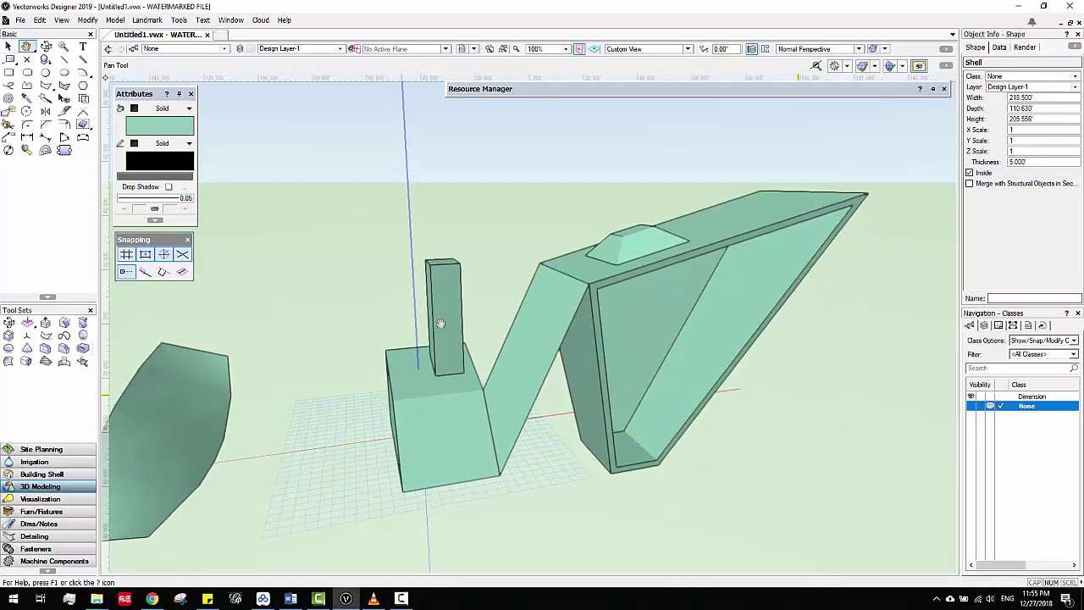
{"action": "left_click", "coordinate": [513, 322]}
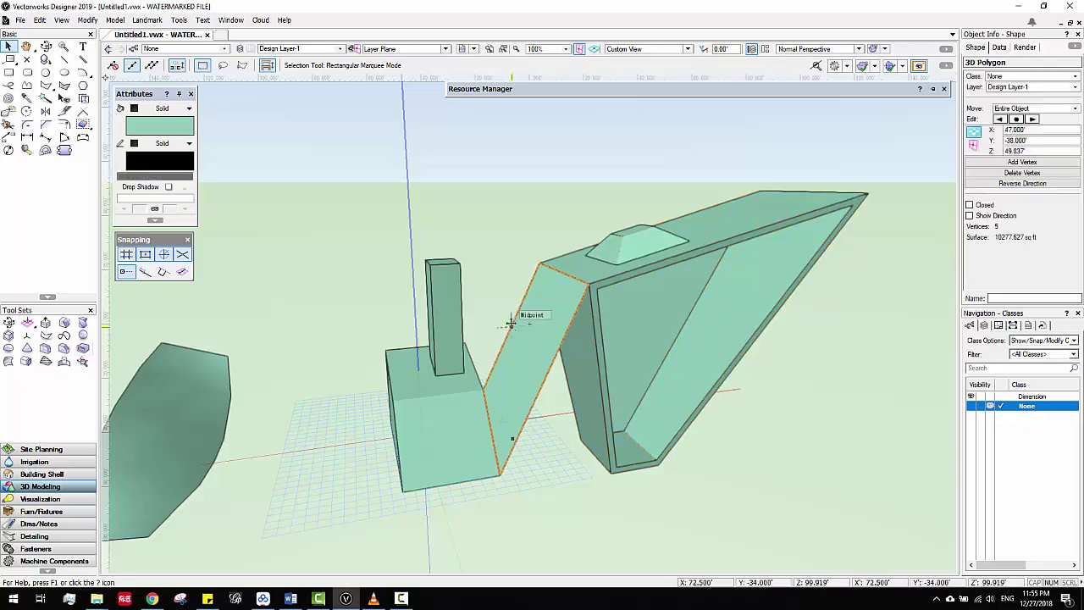
{"action": "scroll", "coordinate": [556, 348], "scroll_direction": "up", "scroll_amount": 1}
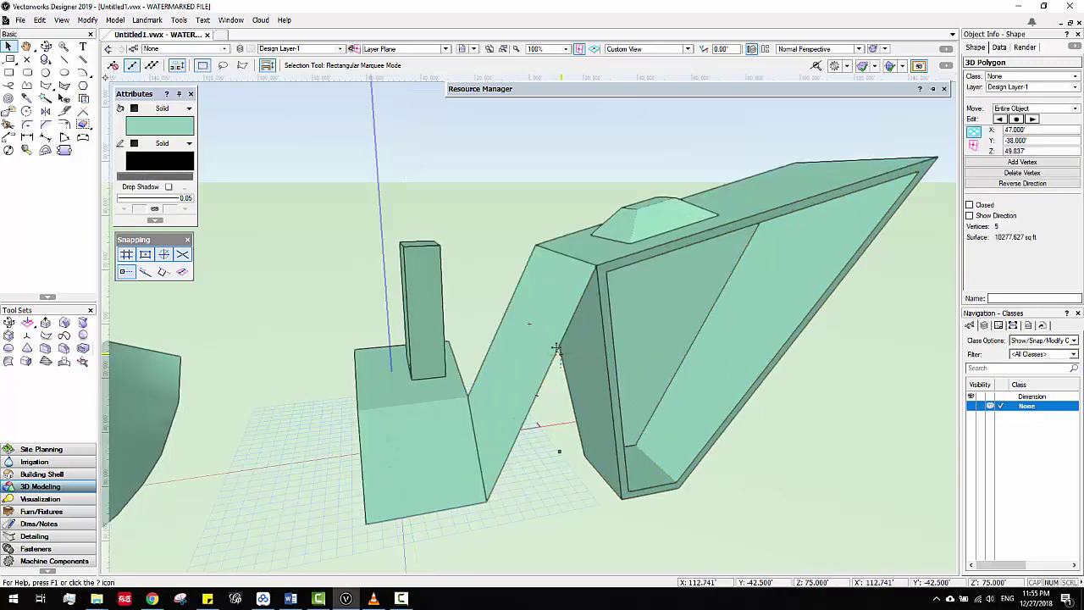
{"action": "left_click", "coordinate": [83, 348]}
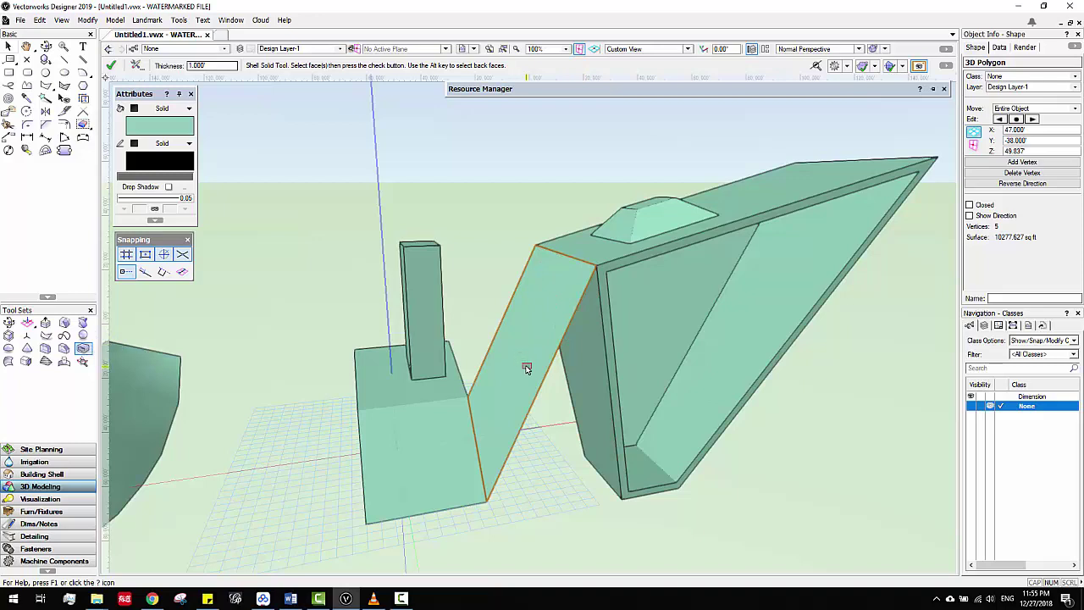
{"action": "key", "text": "x"}
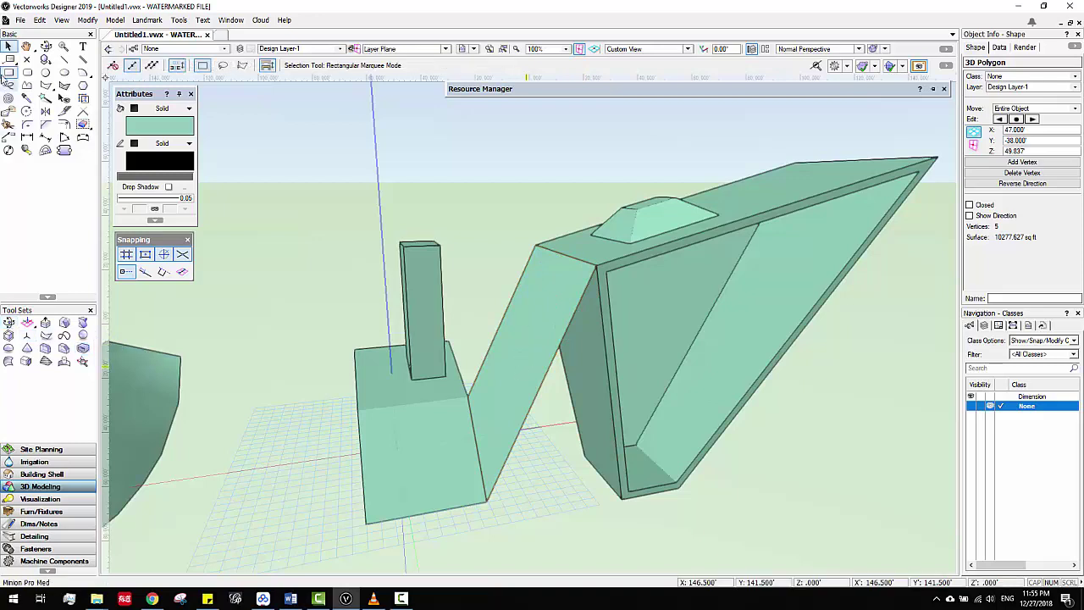
{"action": "left_click", "coordinate": [8, 48]}
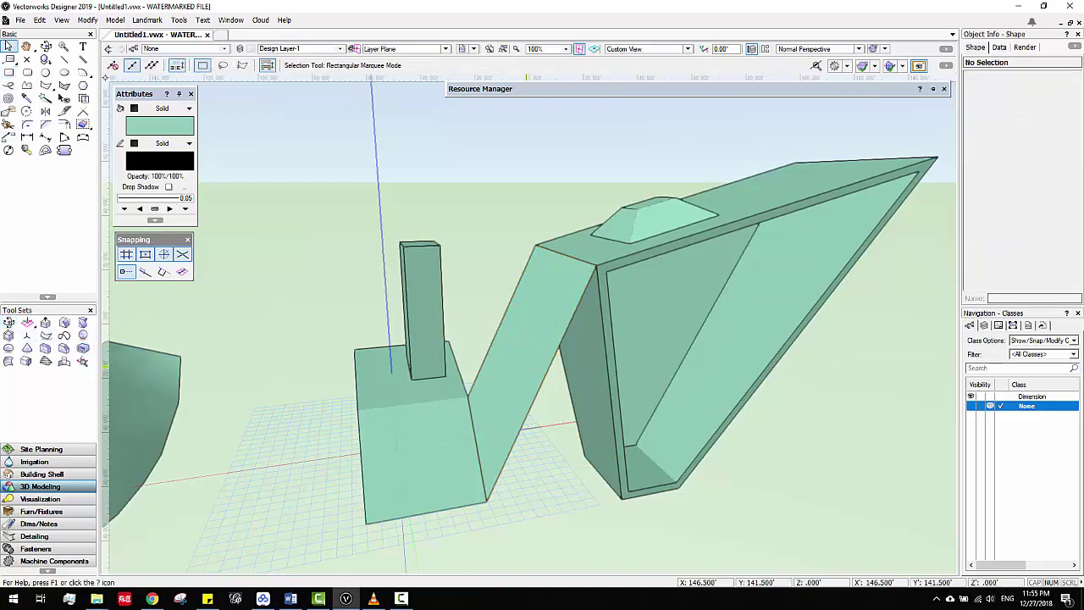
Convert the slanted 3D polygon between the two blocks to NURBS and select the resulting curve.
{"action": "left_click", "coordinate": [529, 286]}
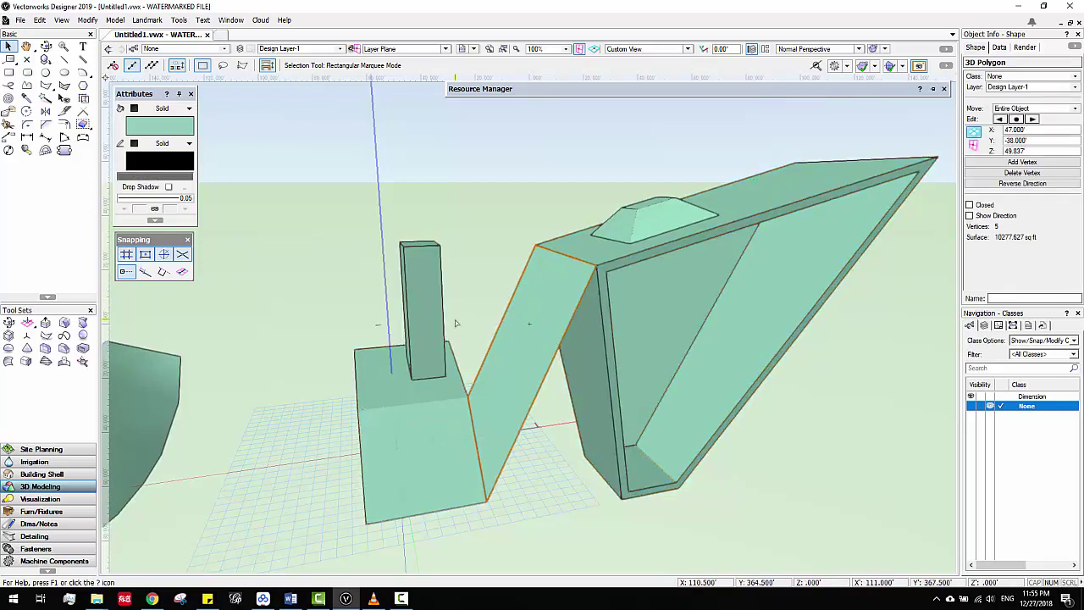
{"action": "left_click", "coordinate": [87, 23]}
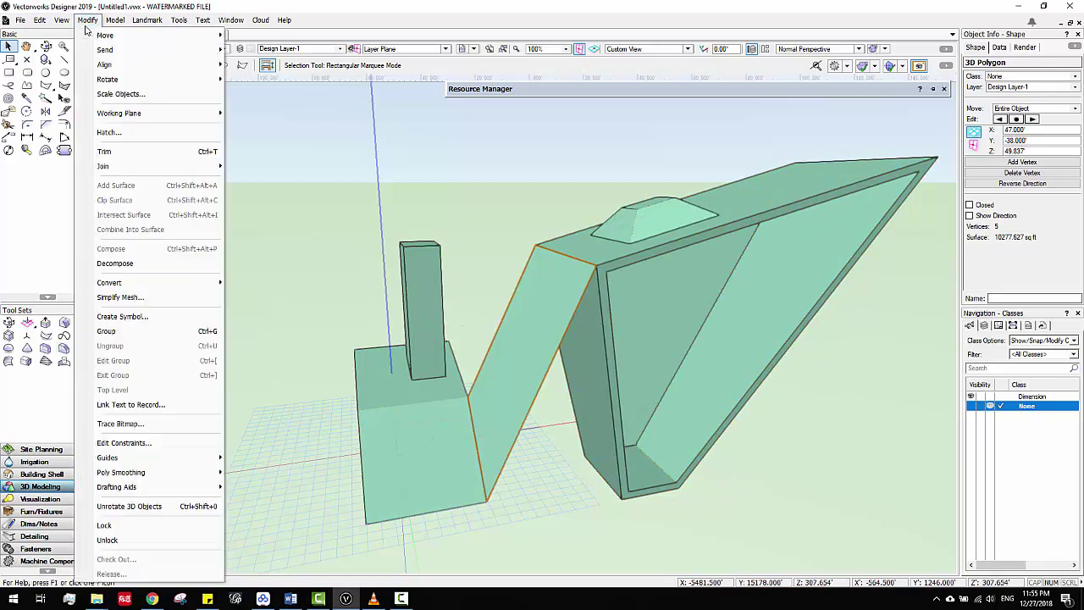
{"action": "mouse_move", "coordinate": [144, 286]}
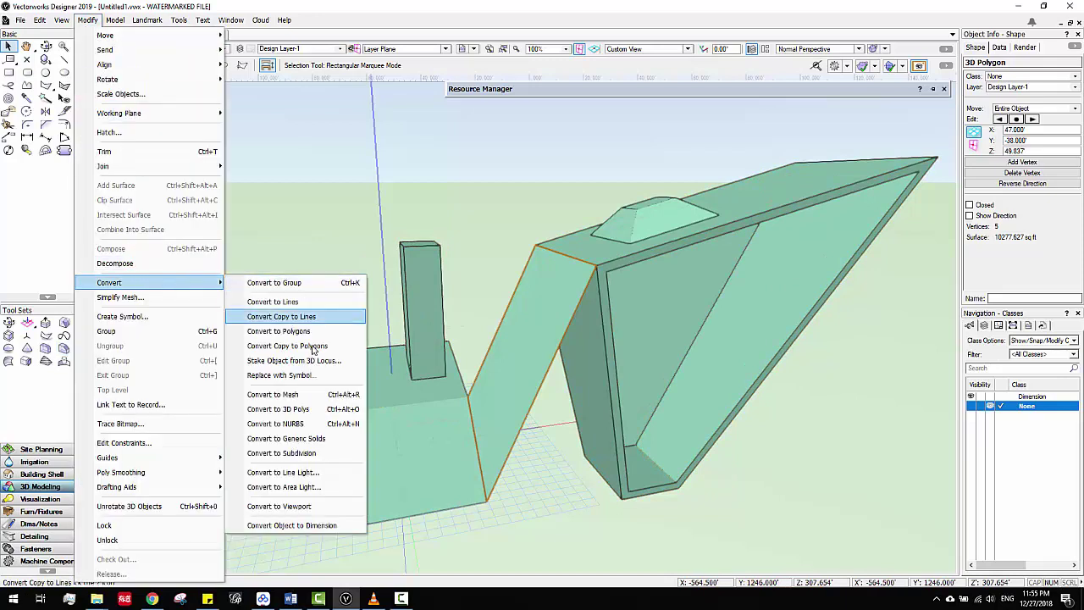
{"action": "left_click", "coordinate": [322, 424]}
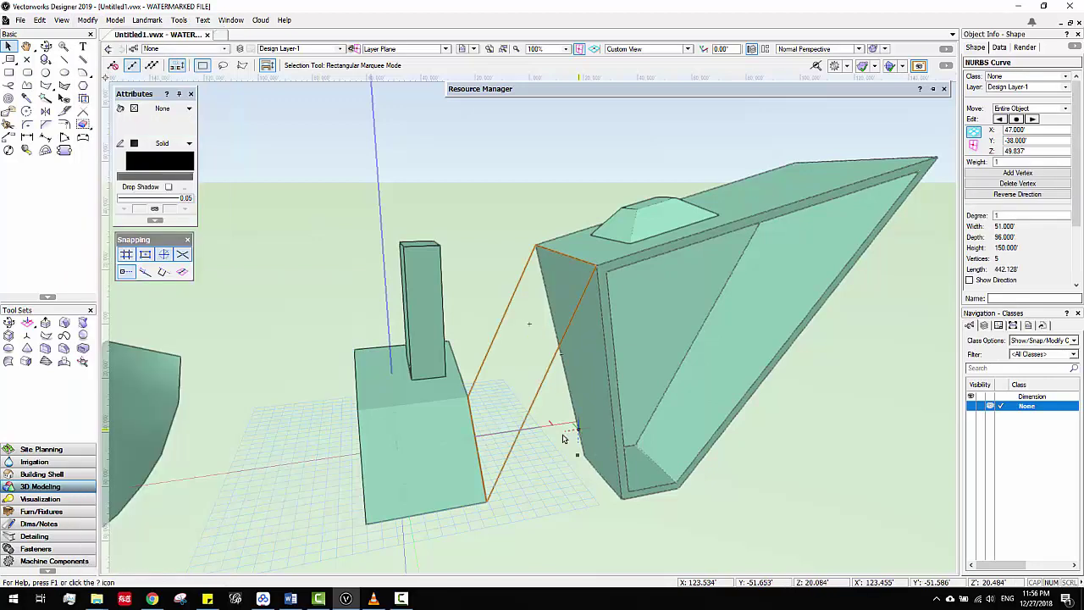
{"action": "left_click", "coordinate": [533, 454]}
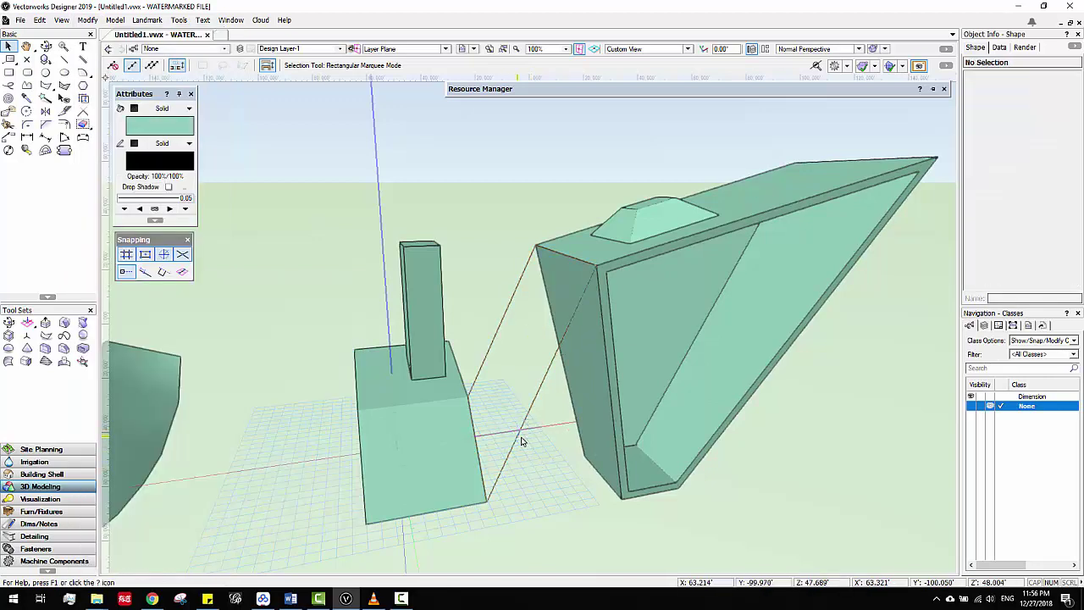
{"action": "left_click", "coordinate": [549, 364]}
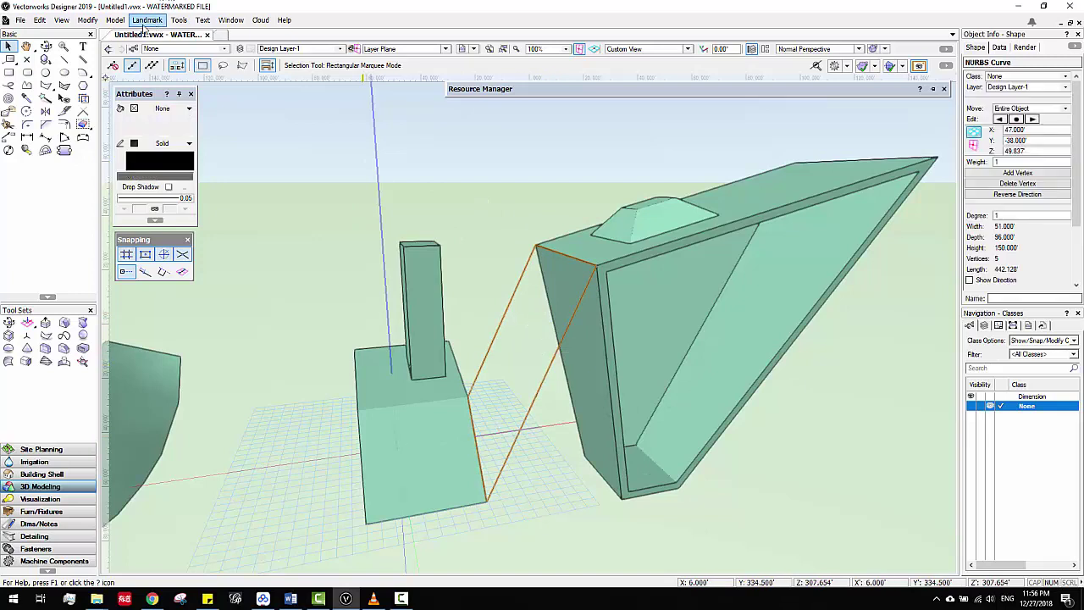
Create a surface from the selected NURBS curve that bridges the two blocks.
{"action": "left_click", "coordinate": [114, 20]}
{"action": "mouse_move", "coordinate": [178, 211]}
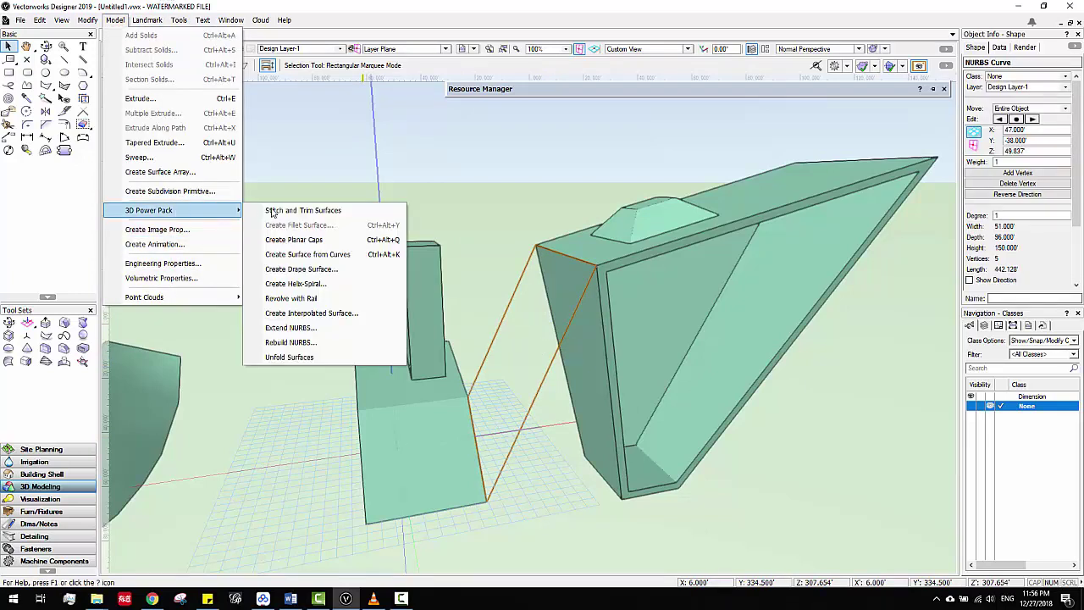
{"action": "left_click", "coordinate": [330, 260]}
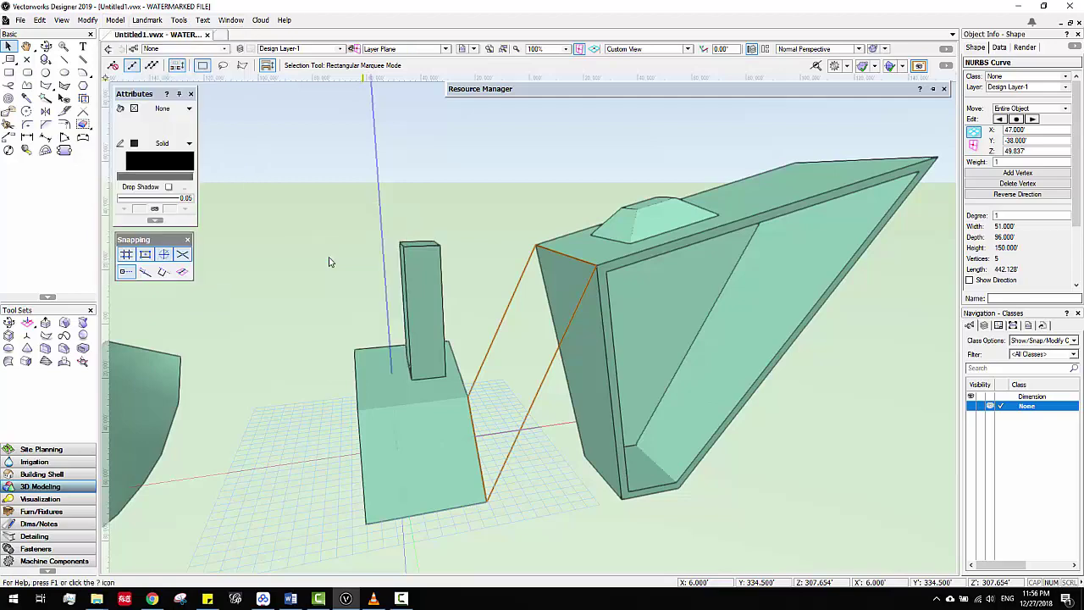
{"action": "left_click", "coordinate": [506, 369]}
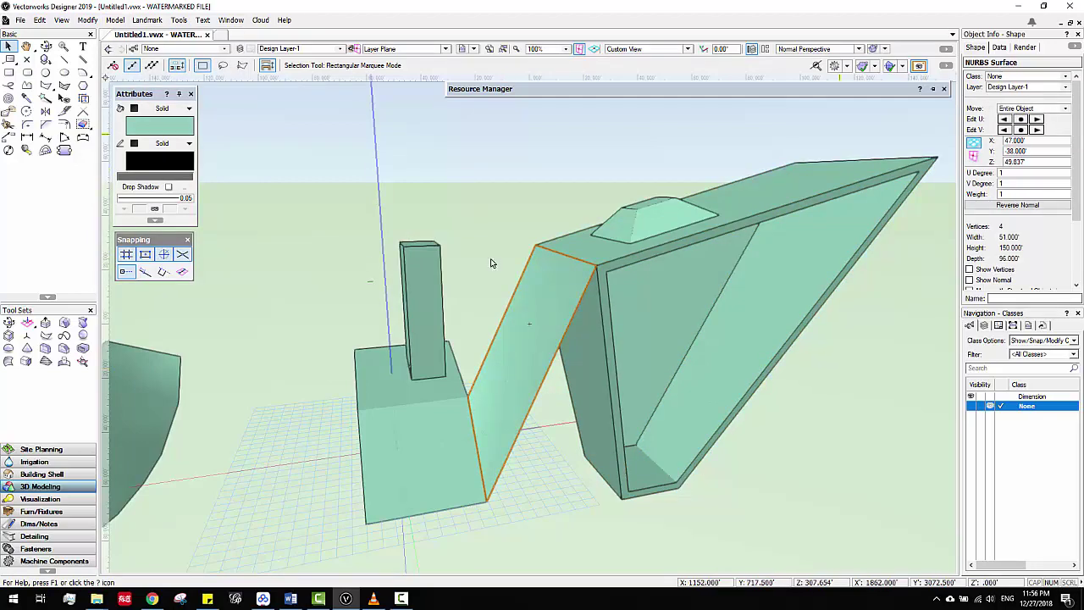
Shell the slanted bridging surface between the two blocks with the Shell Solid tool at 1' thickness.
{"action": "left_click", "coordinate": [83, 350]}
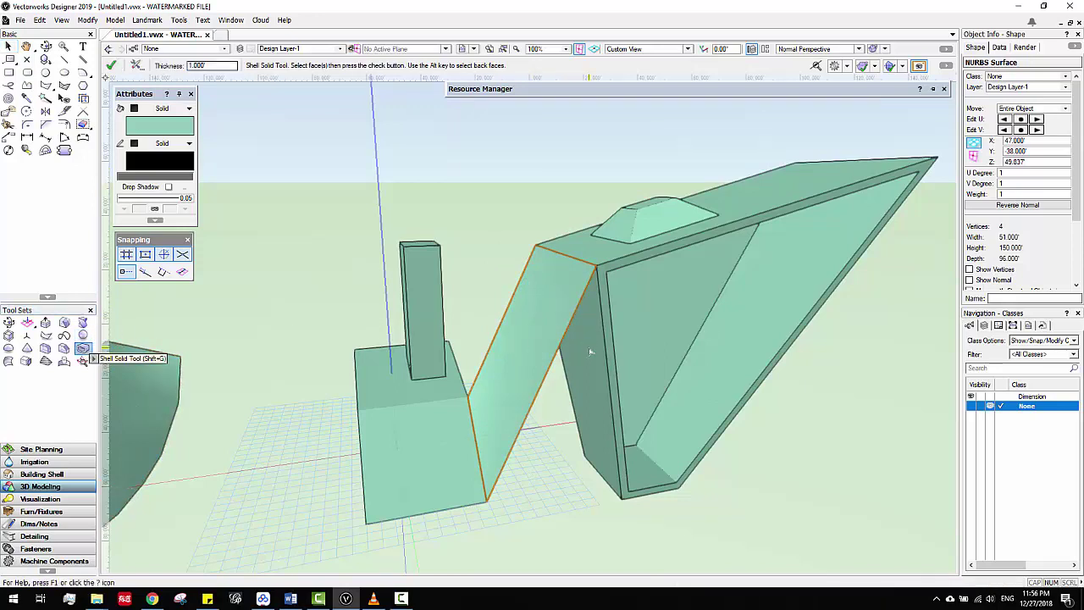
{"action": "left_click", "coordinate": [542, 340]}
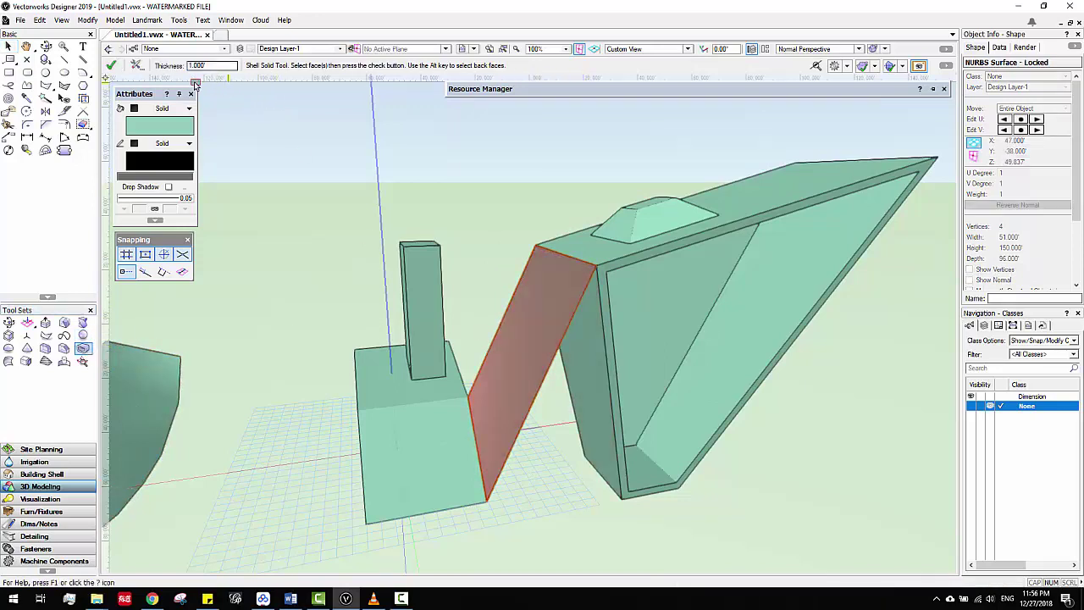
{"action": "left_click", "coordinate": [111, 66]}
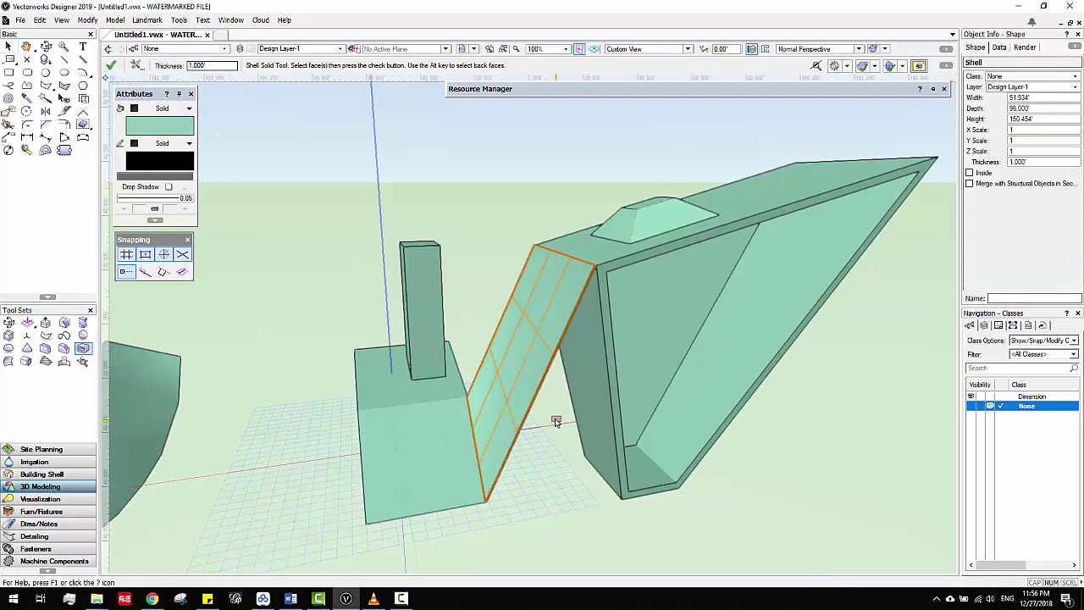
Shell the larger part of the split curved surface, around the half-ellipse piece, at 1' thickness.
{"action": "scroll", "coordinate": [555, 423], "scroll_direction": "up", "scroll_amount": 2}
{"action": "scroll", "coordinate": [573, 385], "scroll_direction": "down", "scroll_amount": 5}
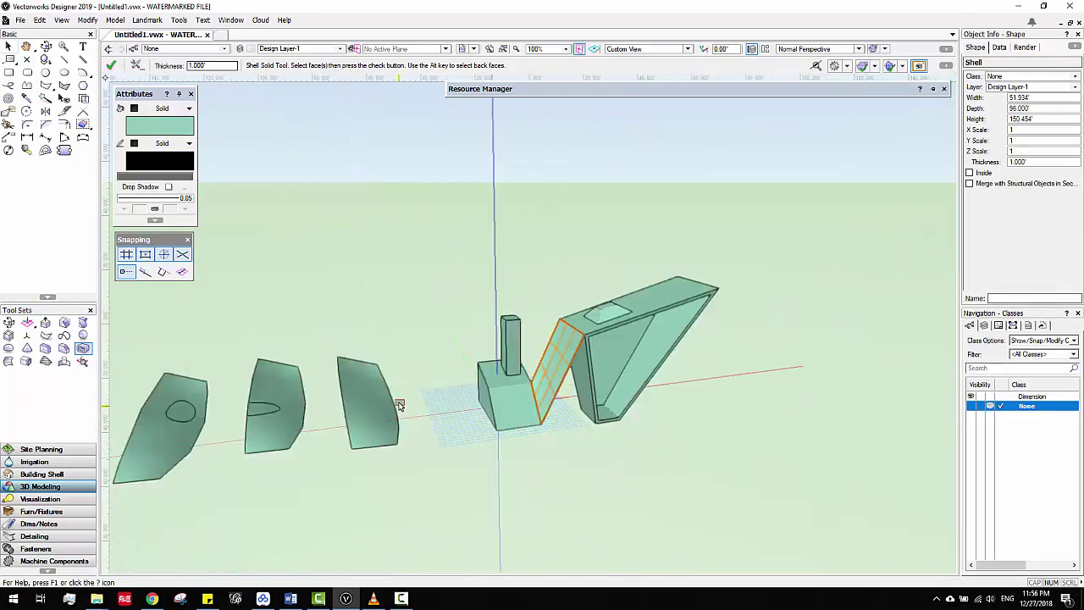
{"action": "middle_click_drag", "start_coordinate": [400, 406], "coordinate": [519, 405], "text": "ctrl"}
{"action": "scroll", "coordinate": [471, 414], "scroll_direction": "up", "scroll_amount": 2}
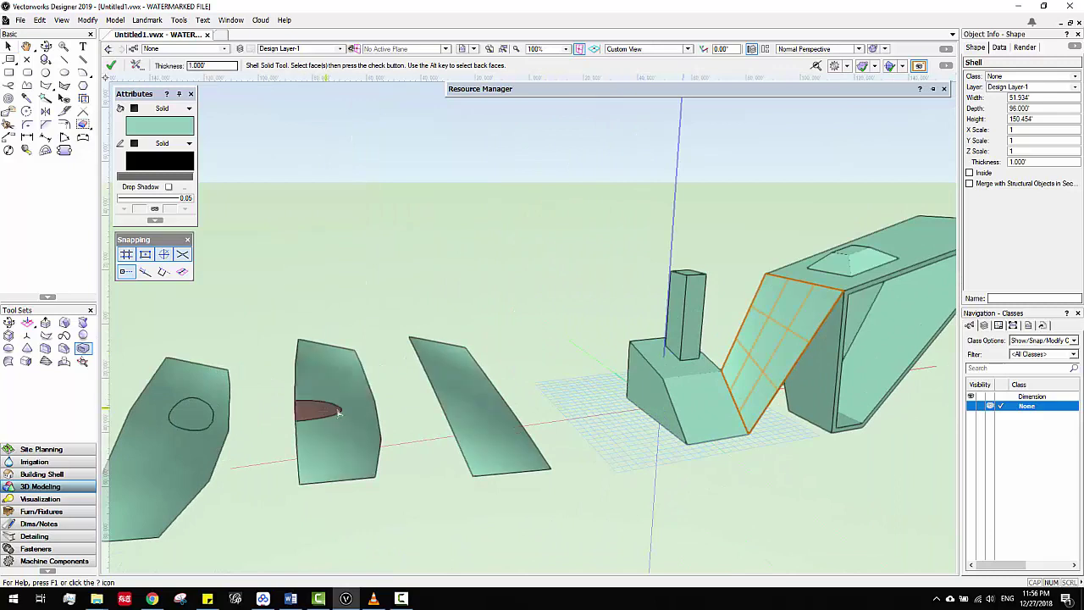
{"action": "left_click", "coordinate": [355, 415]}
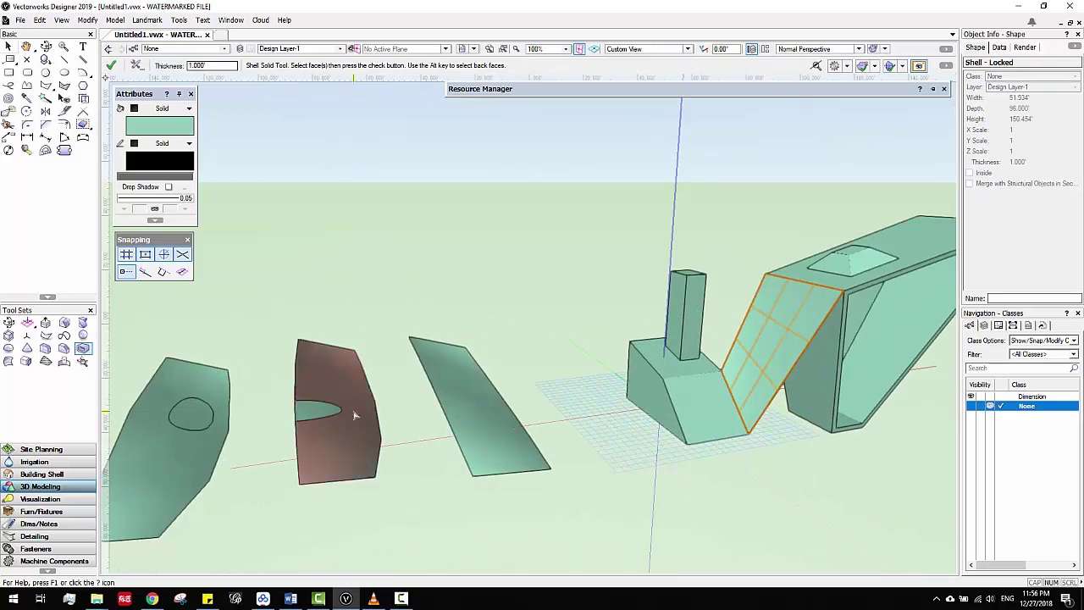
{"action": "left_click", "coordinate": [111, 66]}
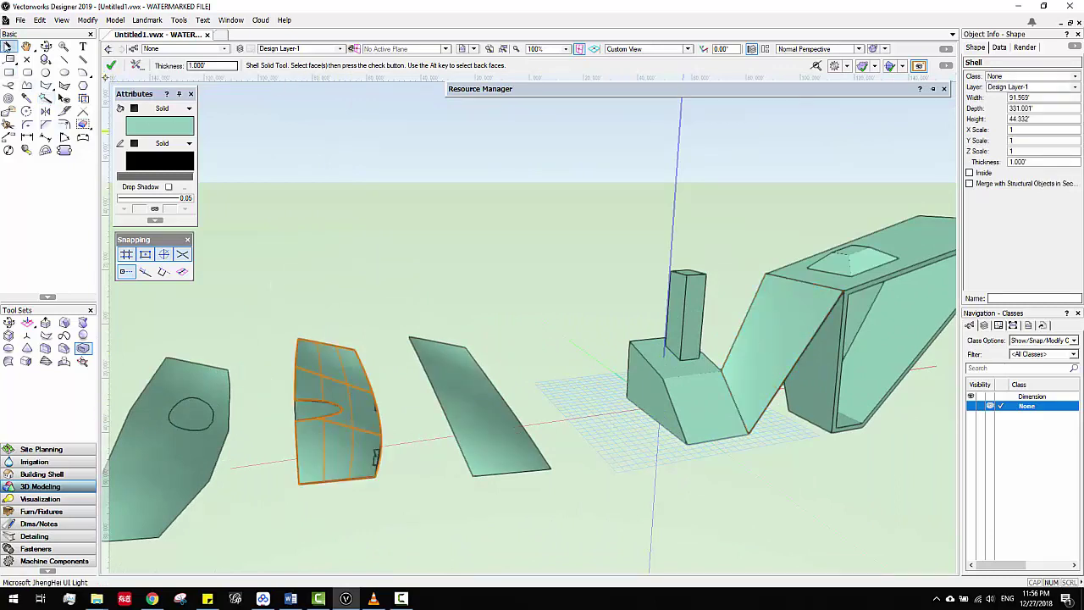
Clear the selection and delete the small half-ellipse surface inside the shelled curved panel's notch.
{"action": "left_click", "coordinate": [8, 47]}
{"action": "left_click", "coordinate": [530, 322]}
{"action": "scroll", "coordinate": [313, 411], "scroll_direction": "up", "scroll_amount": 2}
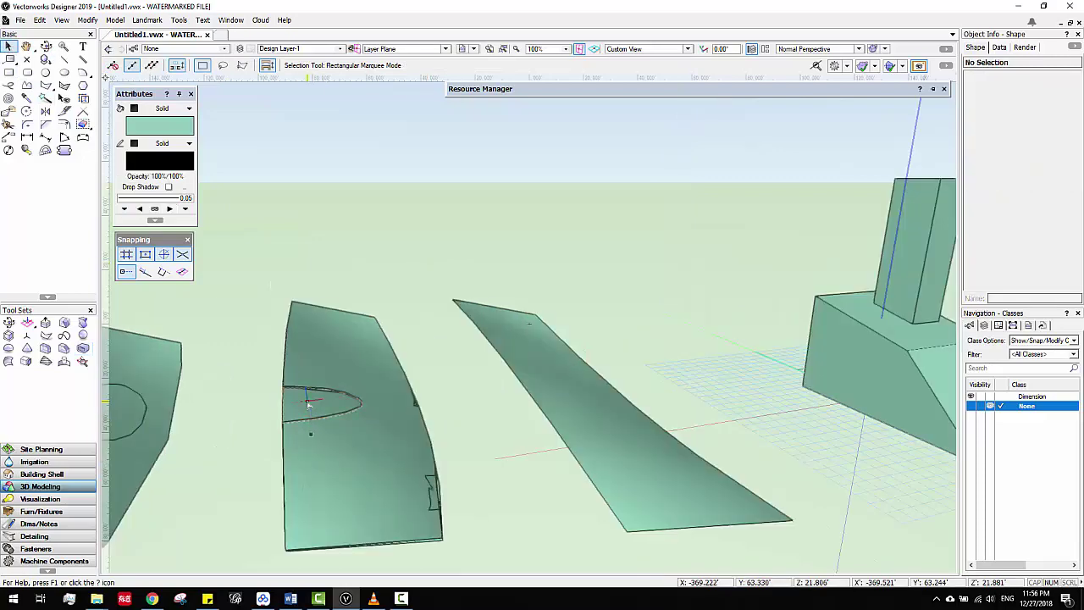
{"action": "left_click", "coordinate": [309, 405]}
{"action": "key", "text": "Delete"}
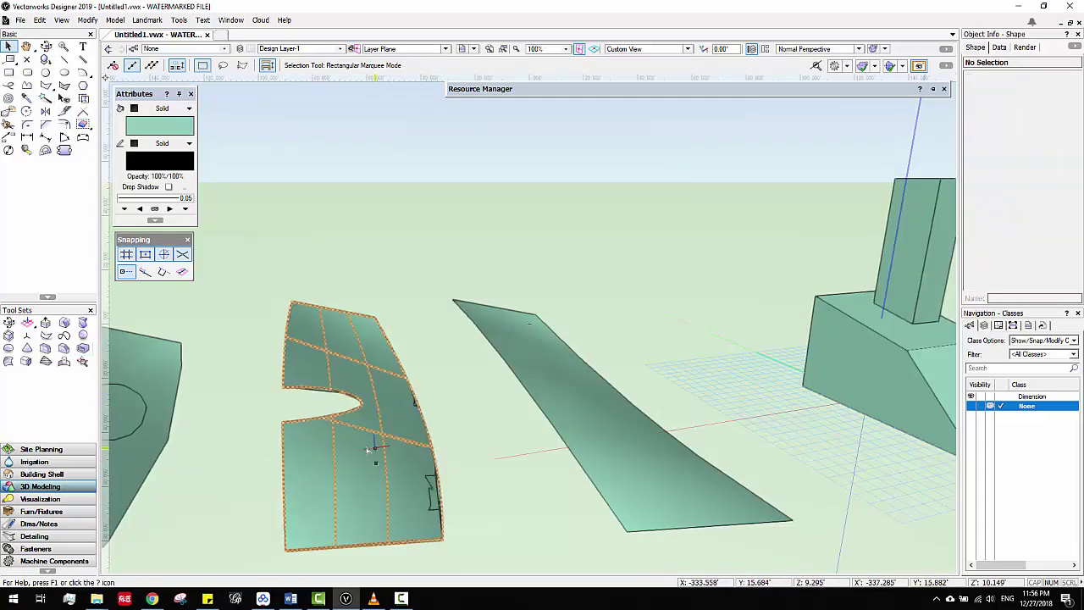
Draw a rectangle about 83.5' by 144.6' on the ground between the curved panels and the small block.
{"action": "middle_click_drag", "start_coordinate": [416, 455], "coordinate": [475, 421], "text": "ctrl"}
{"action": "key", "text": "4"}
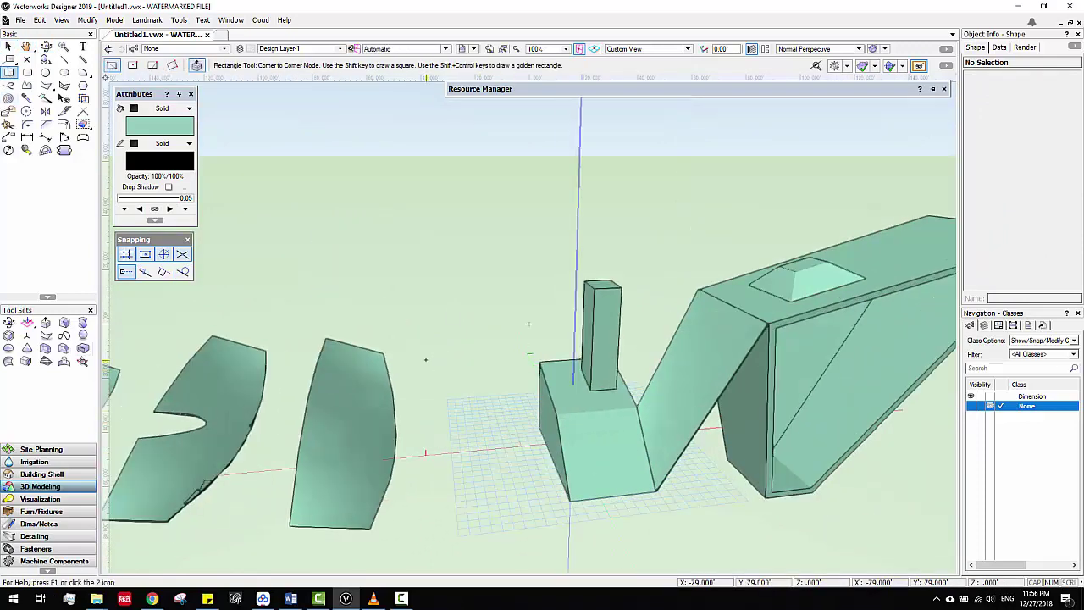
{"action": "left_click_drag", "start_coordinate": [425, 359], "coordinate": [504, 404]}
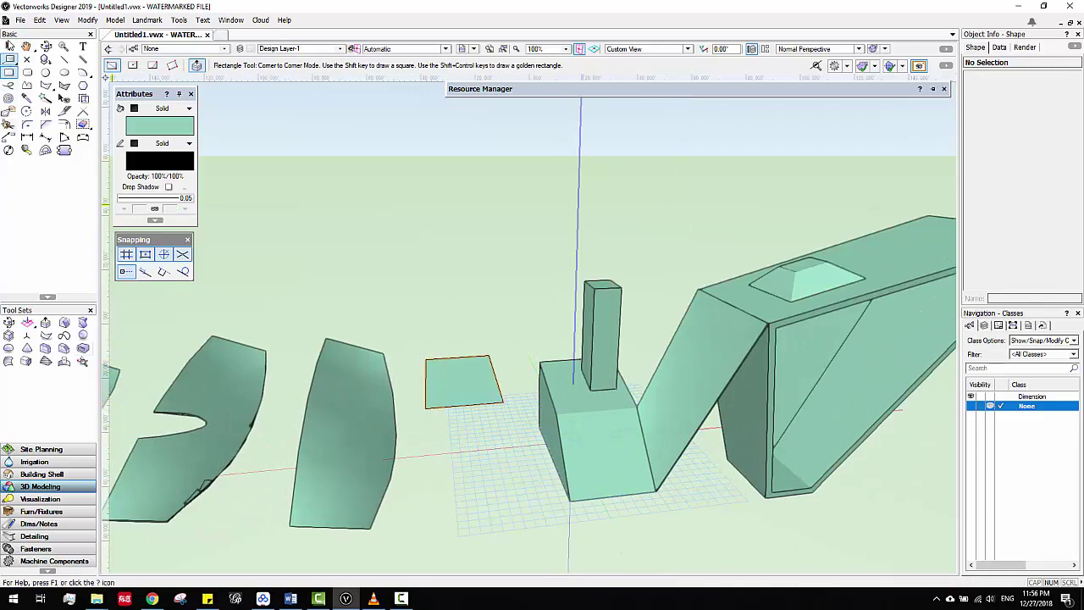
Shell the flat ground rectangle at 1' thickness with the Shell Solid tool and clear the selection.
{"action": "left_click", "coordinate": [82, 348]}
{"action": "left_click", "coordinate": [464, 375]}
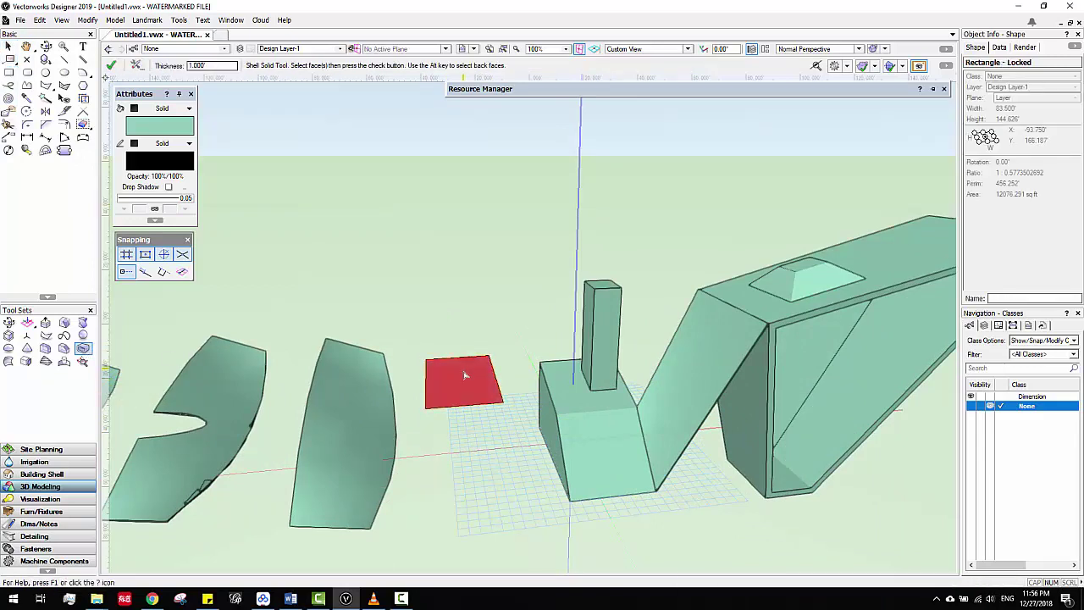
{"action": "left_click", "coordinate": [111, 67]}
{"action": "left_click", "coordinate": [7, 47]}
{"action": "left_click", "coordinate": [485, 467]}
{"action": "scroll", "coordinate": [447, 387], "scroll_direction": "up", "scroll_amount": 4}
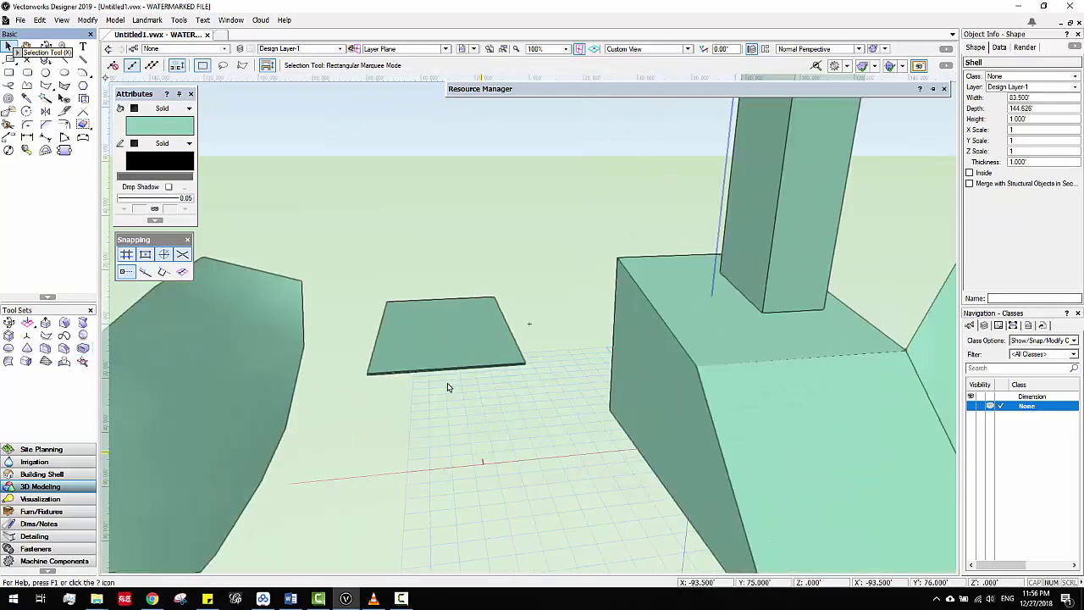
{"action": "scroll", "coordinate": [447, 413], "scroll_direction": "down", "scroll_amount": 5}
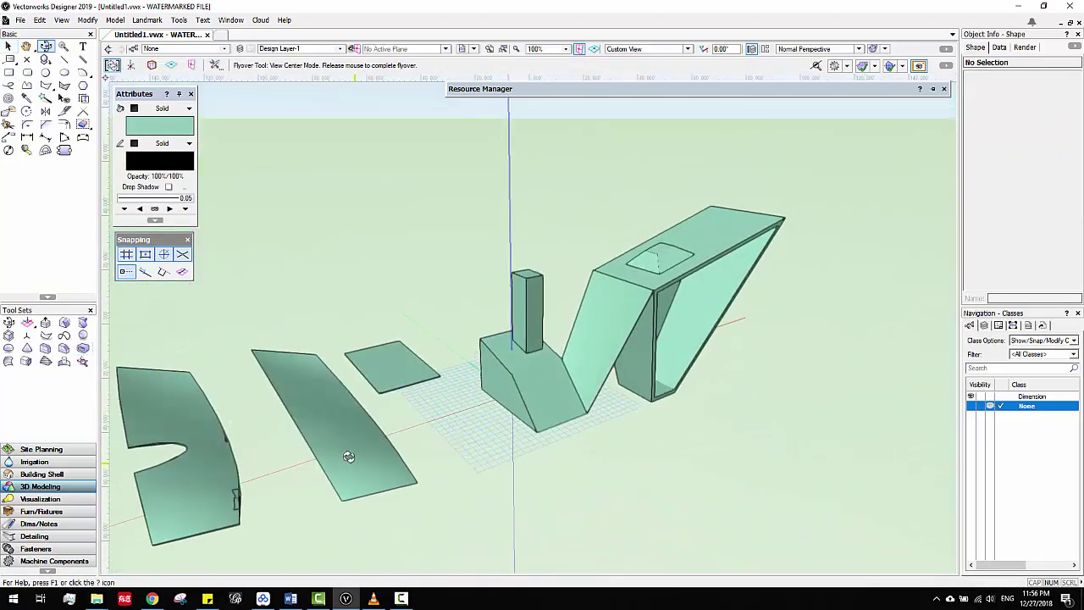
{"action": "middle_click_drag", "start_coordinate": [347, 457], "coordinate": [447, 399], "text": "ctrl"}
{"action": "scroll", "coordinate": [421, 419], "scroll_direction": "down", "scroll_amount": 3}
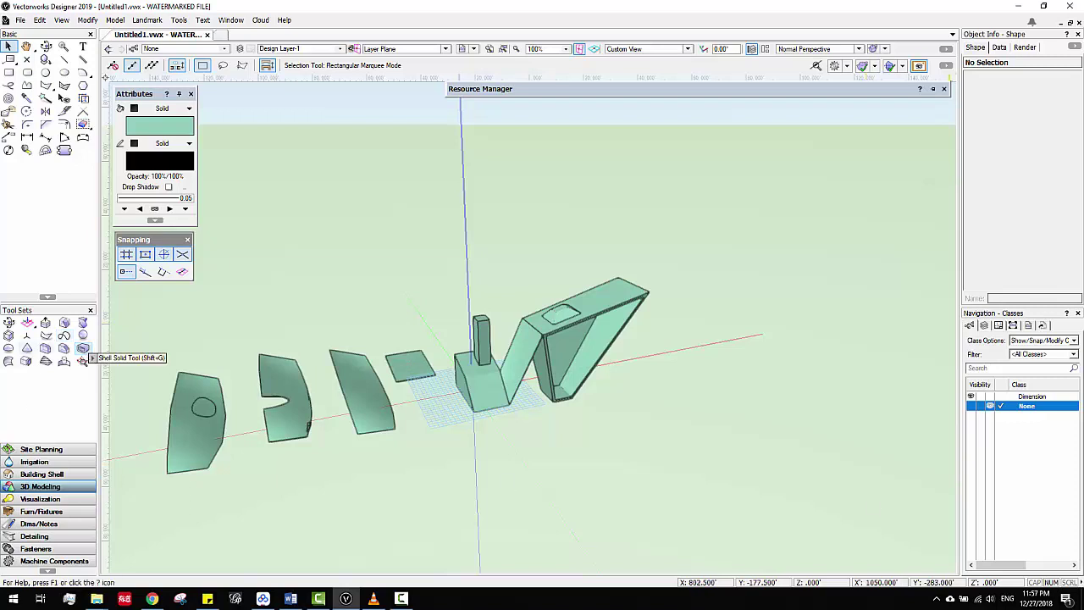
{"action": "scroll", "coordinate": [359, 364], "scroll_direction": "down", "scroll_amount": 3}
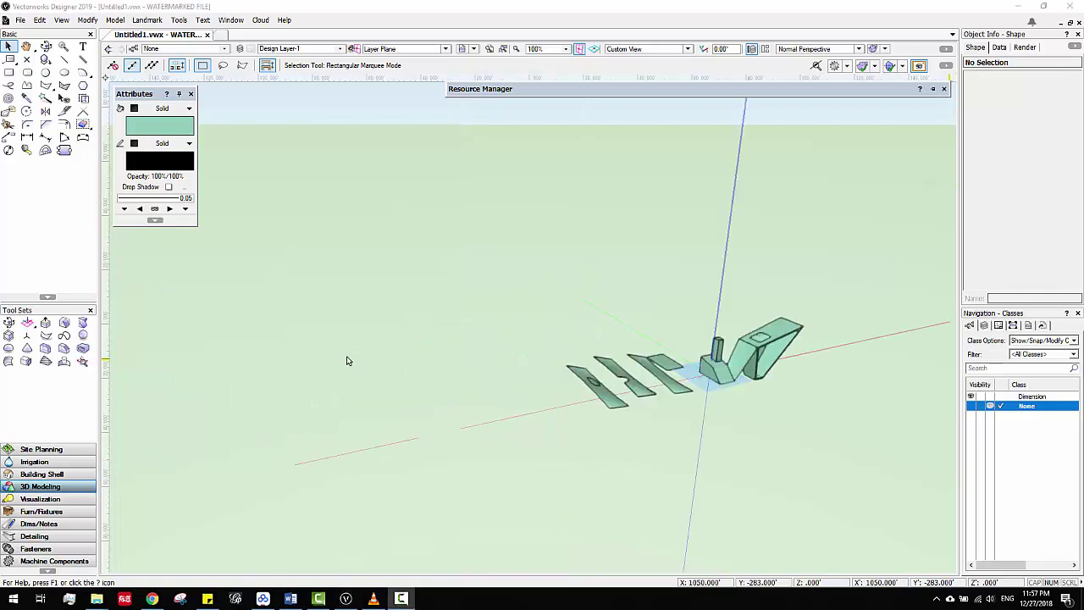
{"action": "middle_click_drag", "start_coordinate": [528, 322], "coordinate": [449, 354]}
{"action": "scroll", "coordinate": [449, 354], "scroll_direction": "up", "scroll_amount": 3}
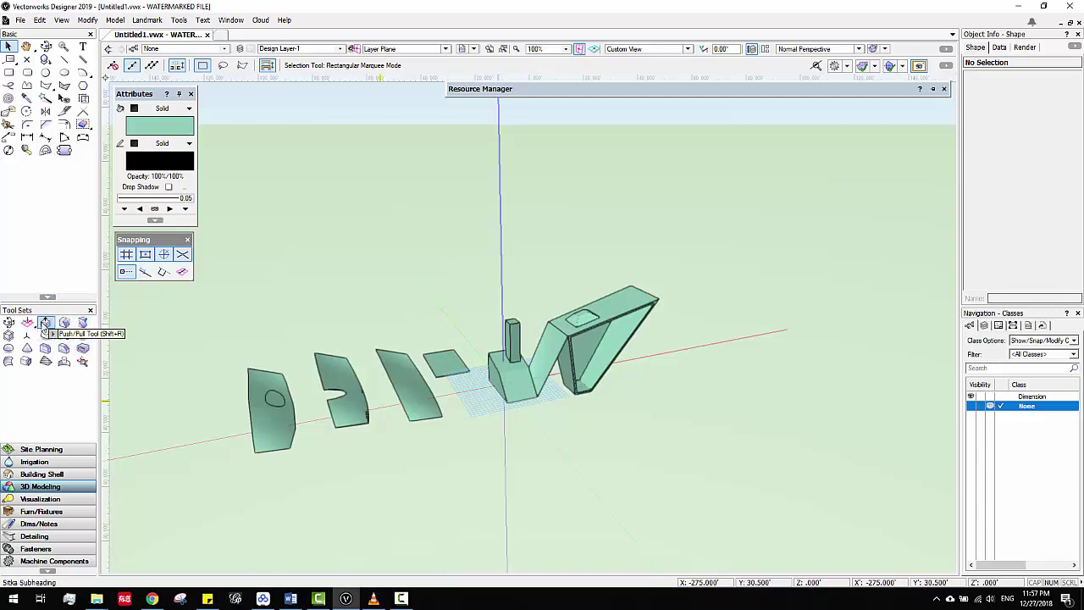
Draw a square about 44.75' wide in front of the blocks and extrude it into a column about 271.7' tall.
{"action": "left_click", "coordinate": [10, 72]}
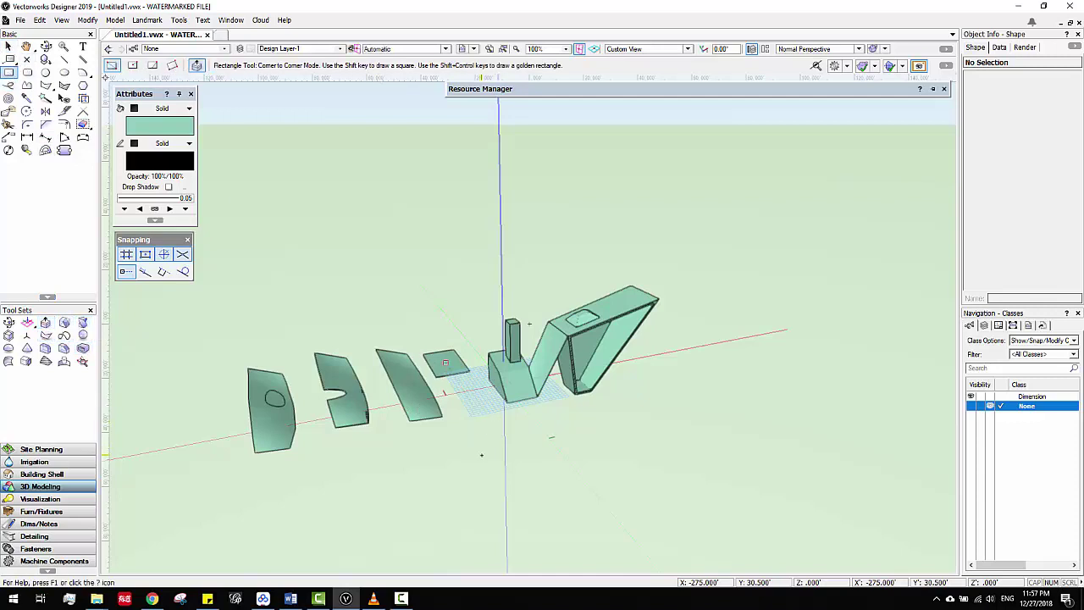
{"action": "left_click", "coordinate": [517, 471]}
{"action": "left_click", "coordinate": [551, 479]}
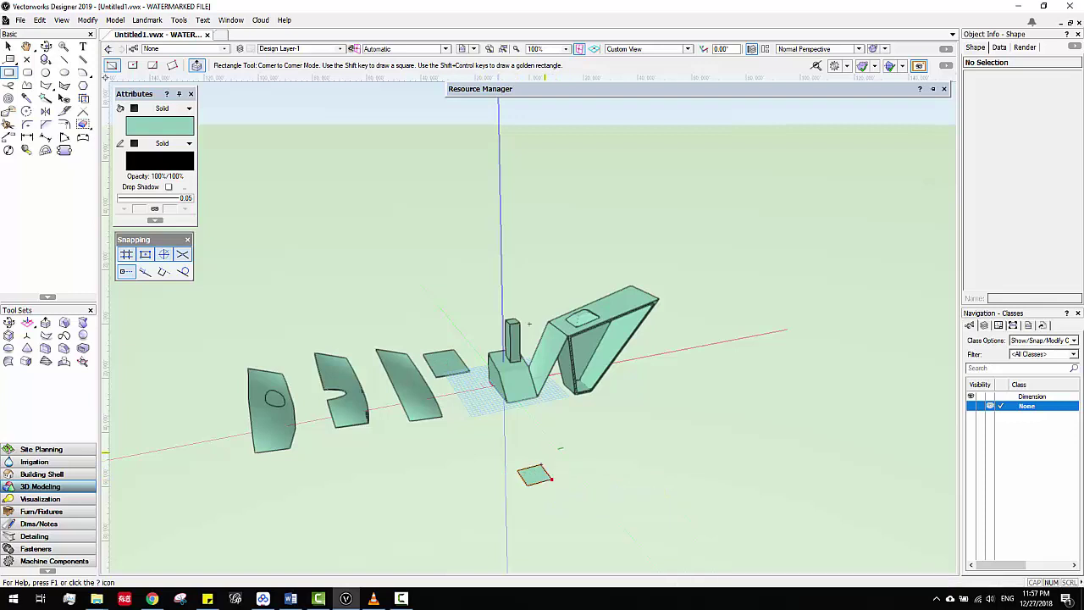
{"action": "left_click", "coordinate": [537, 470]}
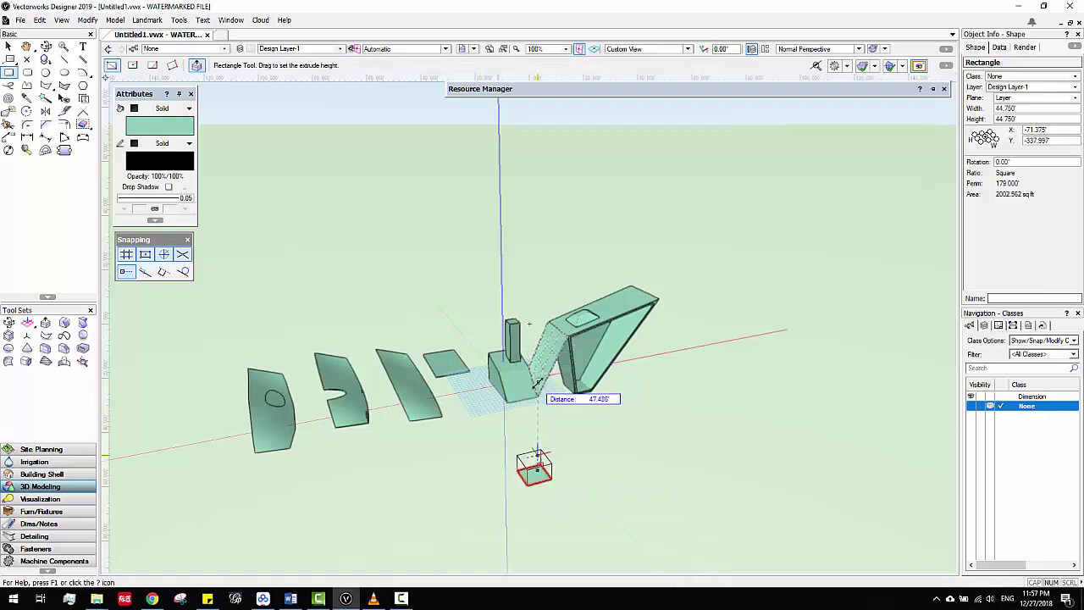
{"action": "left_click", "coordinate": [529, 323]}
Try to twist the tall square column about the center of its top face with the Deform tool in Twist Solid mode.
{"action": "scroll", "coordinate": [635, 418], "scroll_direction": "down", "scroll_amount": 3}
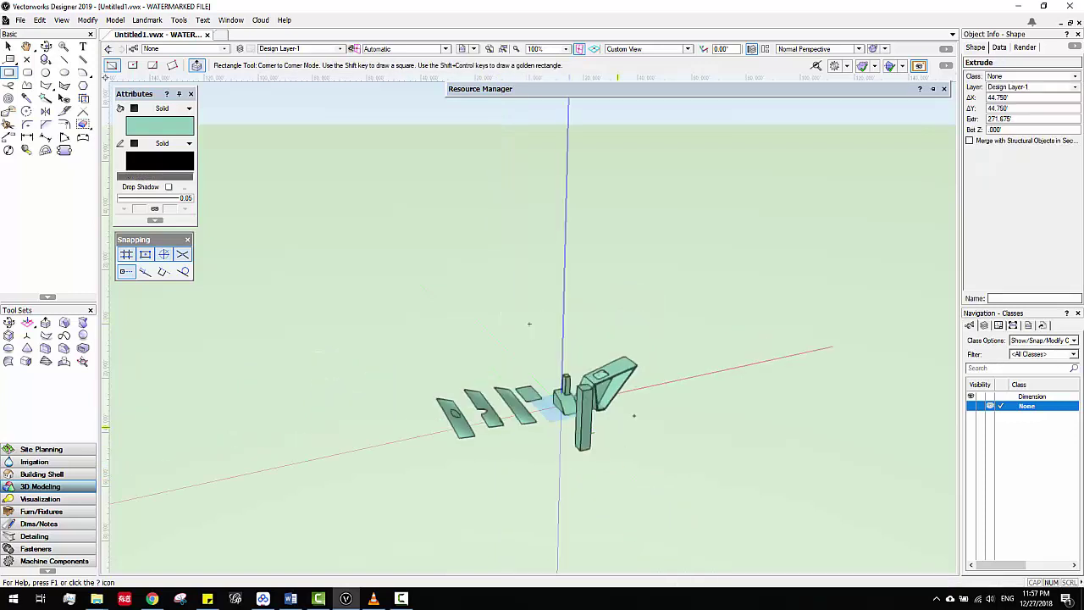
{"action": "mouse_move", "coordinate": [695, 428]}
{"action": "middle_mouse_down", "text": "ctrl"}
{"action": "mouse_move", "coordinate": [721, 404]}
{"action": "mouse_move", "coordinate": [696, 411]}
{"action": "middle_mouse_up", "text": "ctrl"}
{"action": "scroll", "coordinate": [627, 416], "scroll_direction": "up", "scroll_amount": 3}
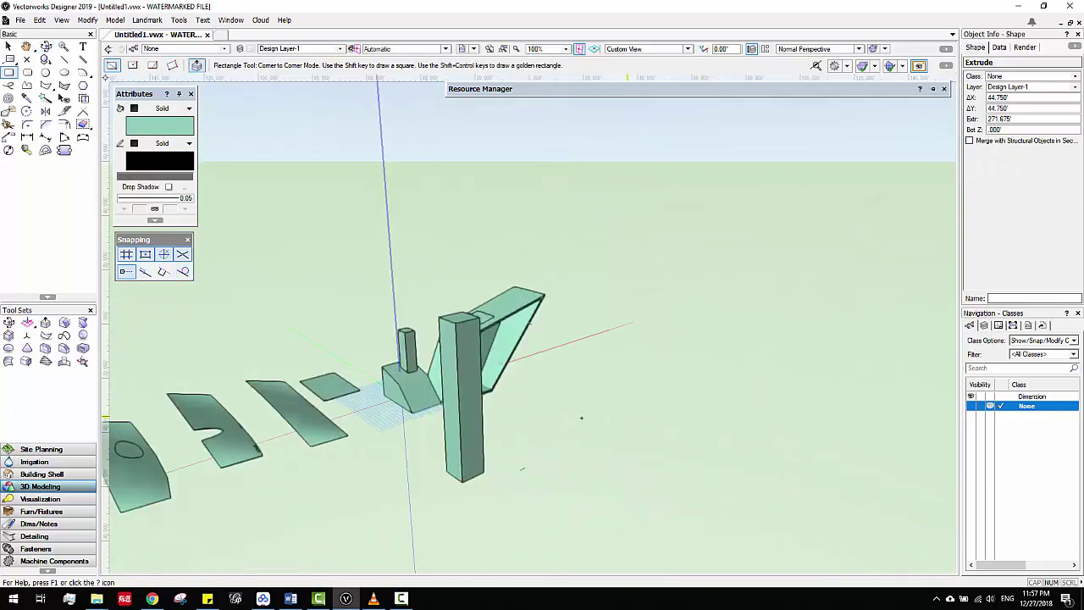
{"action": "left_click", "coordinate": [82, 322]}
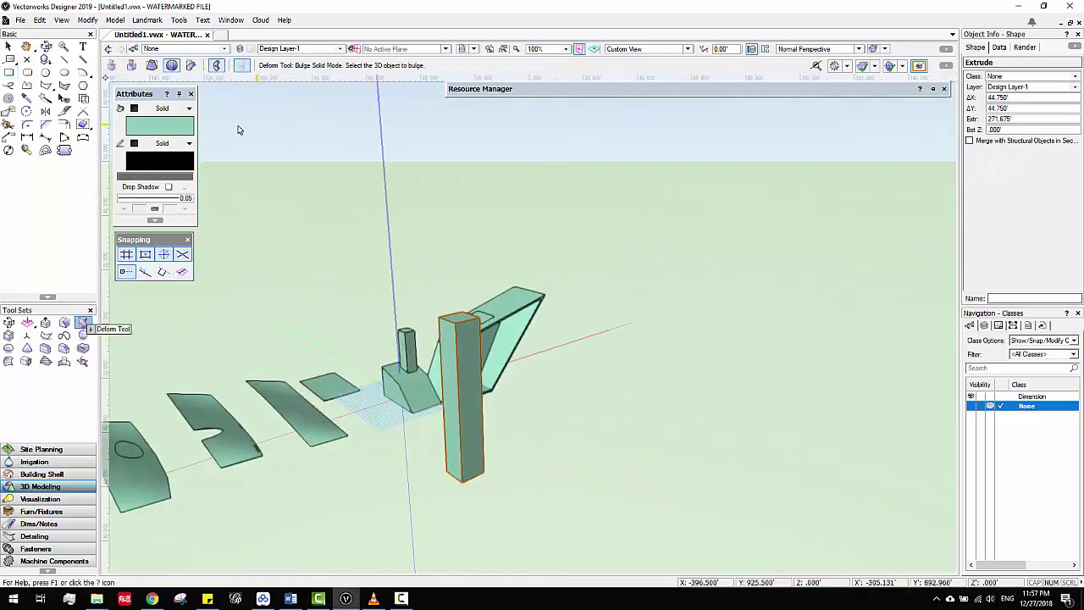
{"action": "left_click", "coordinate": [112, 66]}
{"action": "scroll", "coordinate": [458, 314], "scroll_direction": "up", "scroll_amount": 2}
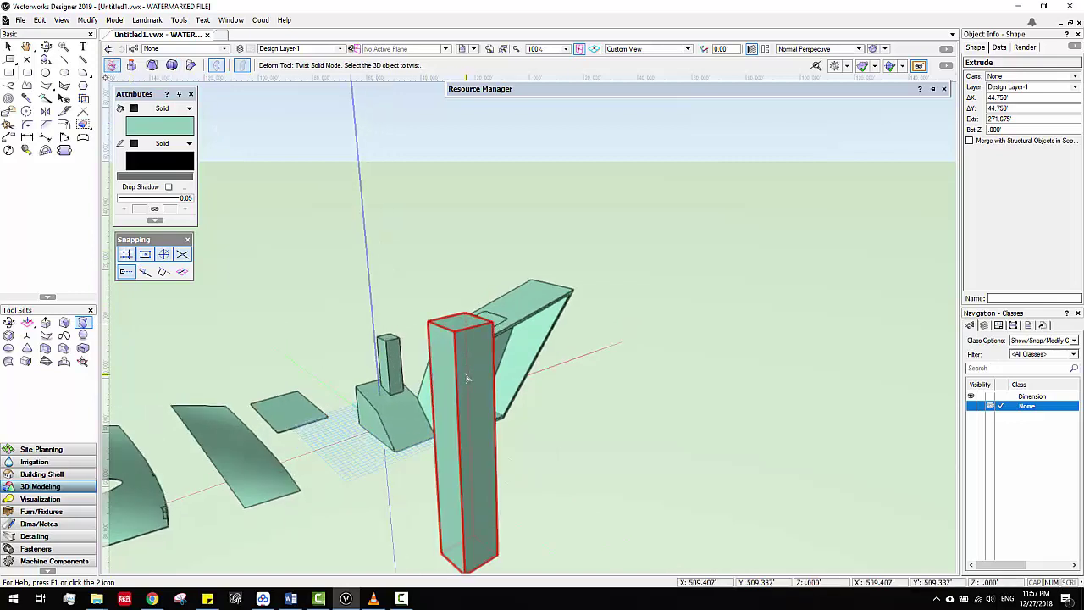
{"action": "left_click", "coordinate": [468, 374]}
{"action": "left_click", "coordinate": [459, 326]}
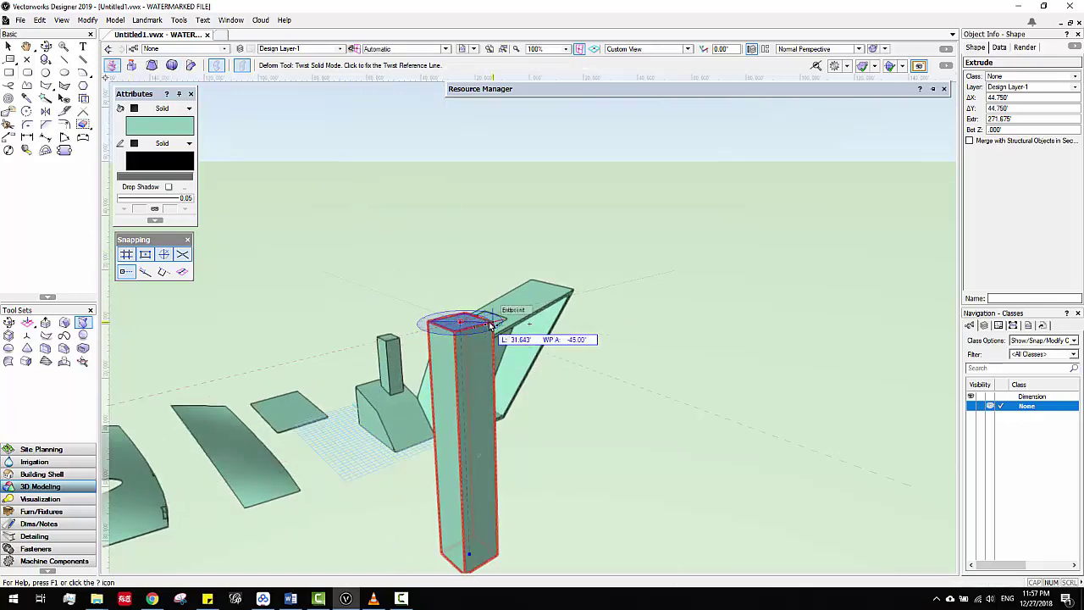
{"action": "left_click", "coordinate": [597, 334]}
{"action": "left_click", "coordinate": [836, 364]}
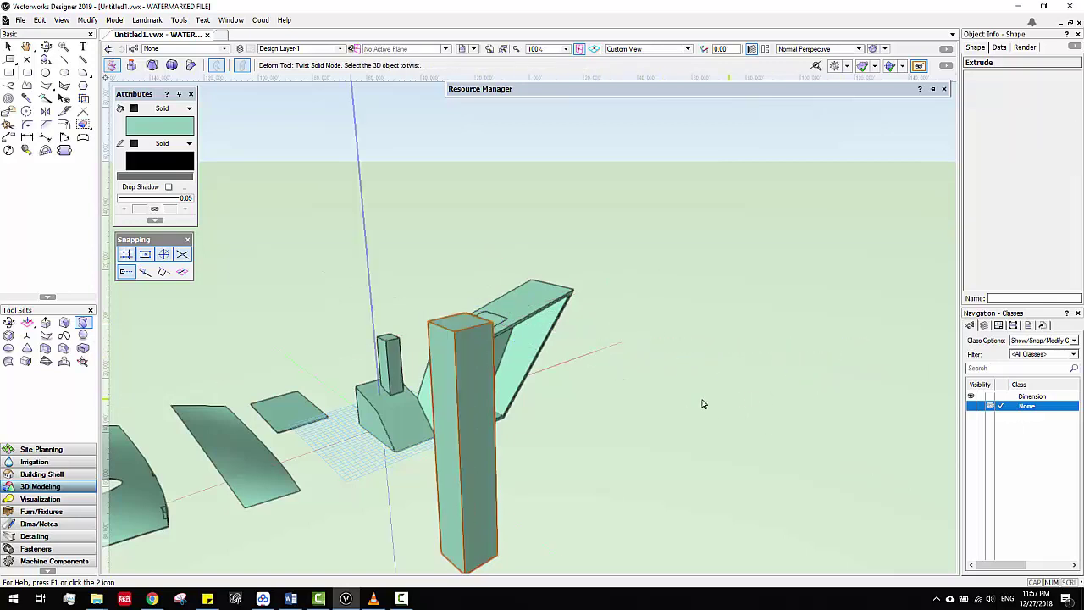
Twist the tall column into a tight spiral about its top face center, and undo the twist.
{"action": "left_click", "coordinate": [457, 324]}
{"action": "left_click", "coordinate": [459, 323]}
{"action": "left_click", "coordinate": [600, 367]}
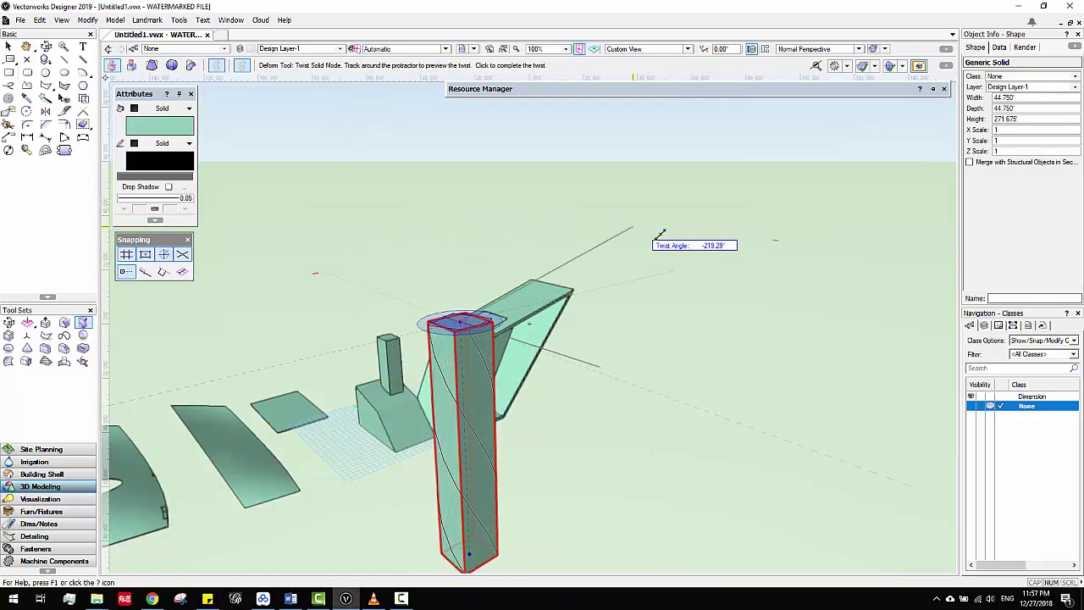
{"action": "left_click", "coordinate": [577, 445]}
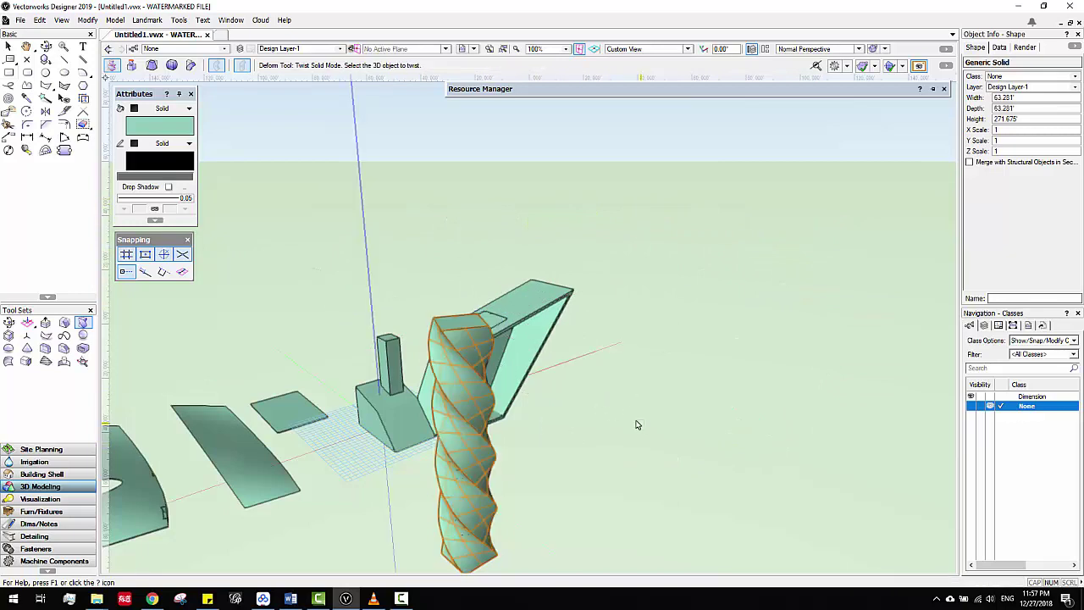
{"action": "scroll", "coordinate": [628, 414], "scroll_direction": "down", "scroll_amount": 3}
{"action": "scroll", "coordinate": [640, 423], "scroll_direction": "up", "scroll_amount": 1}
{"action": "key", "text": "ctrl+z"}
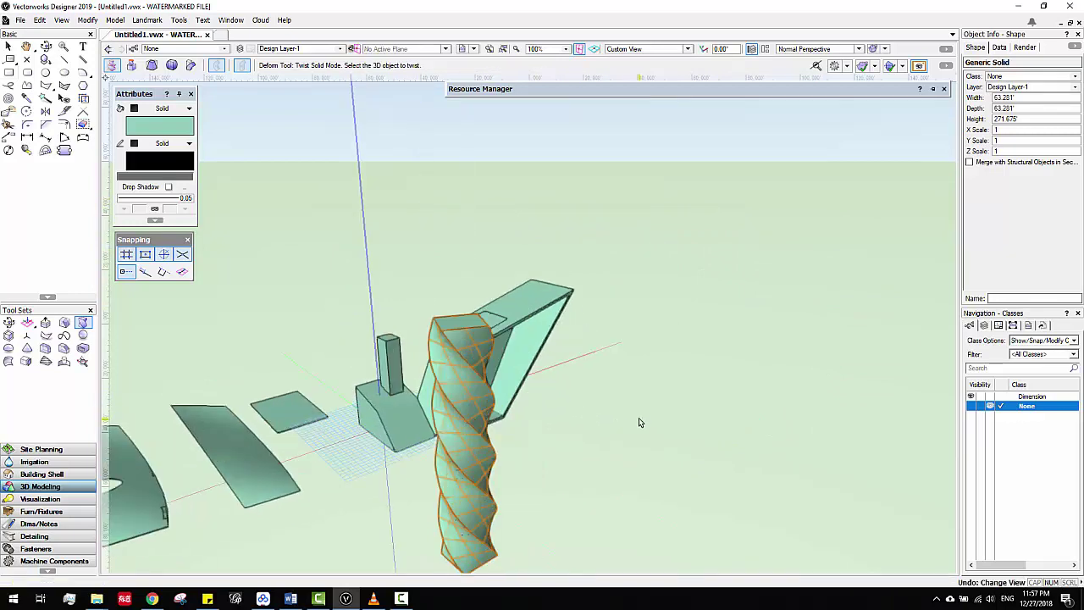
{"action": "key", "text": "ctrl+z"}
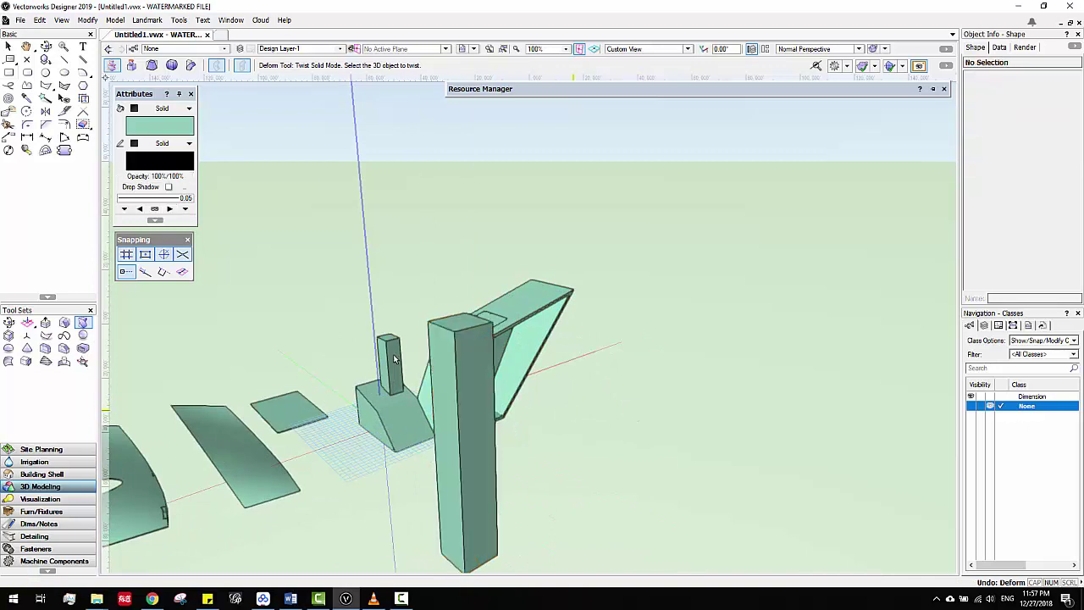
Taper the tall square column outward about the center of its top face in Taper Solid mode, making the top about 59.9' wide.
{"action": "left_click", "coordinate": [151, 66]}
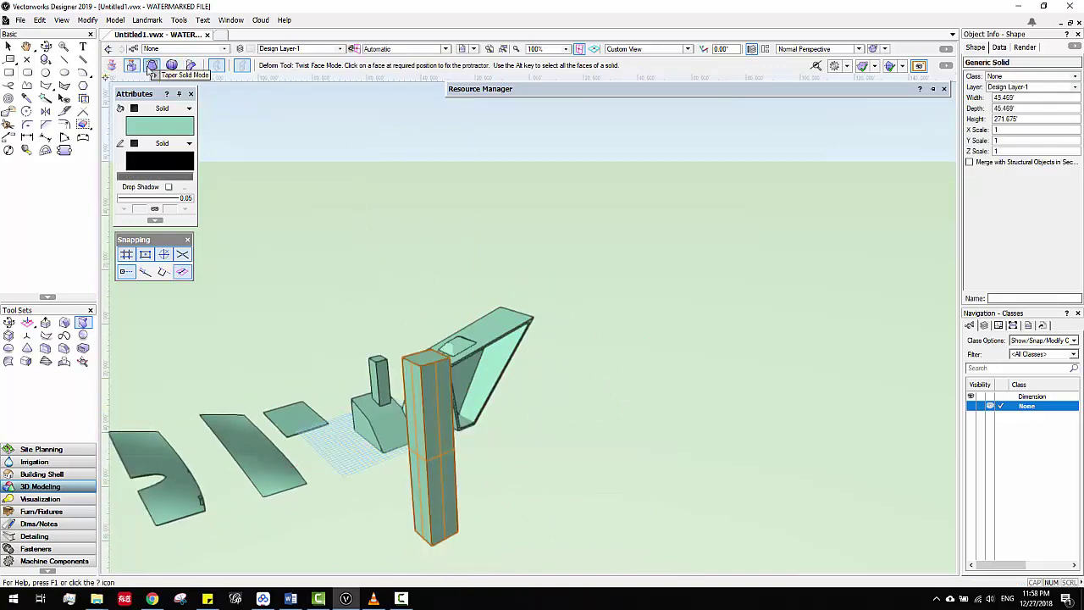
{"action": "left_click", "coordinate": [151, 66]}
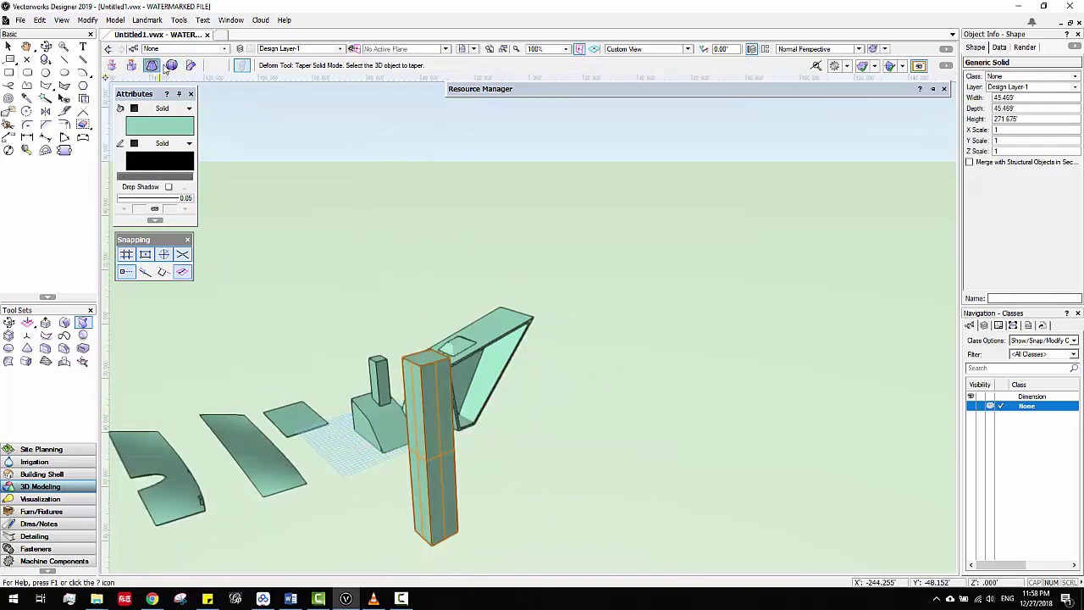
{"action": "left_click", "coordinate": [425, 362]}
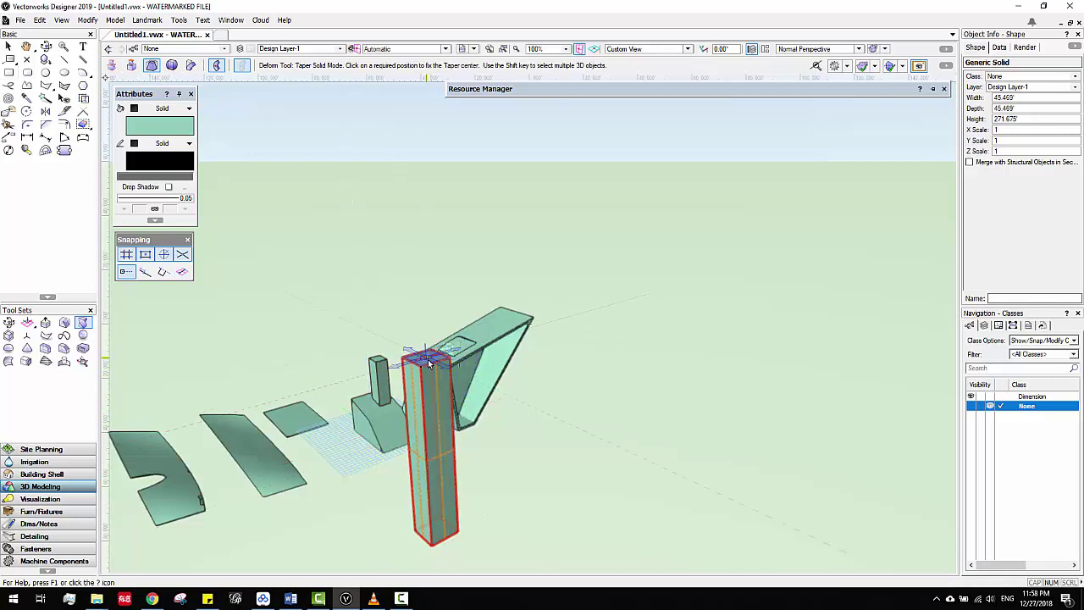
{"action": "left_click", "coordinate": [428, 363]}
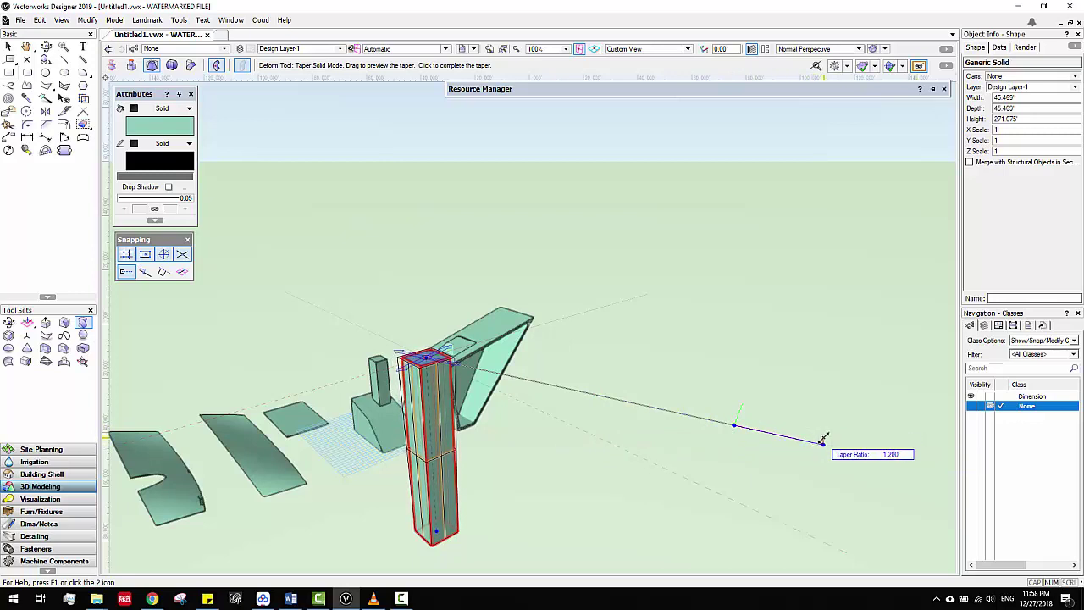
{"action": "left_click", "coordinate": [882, 454]}
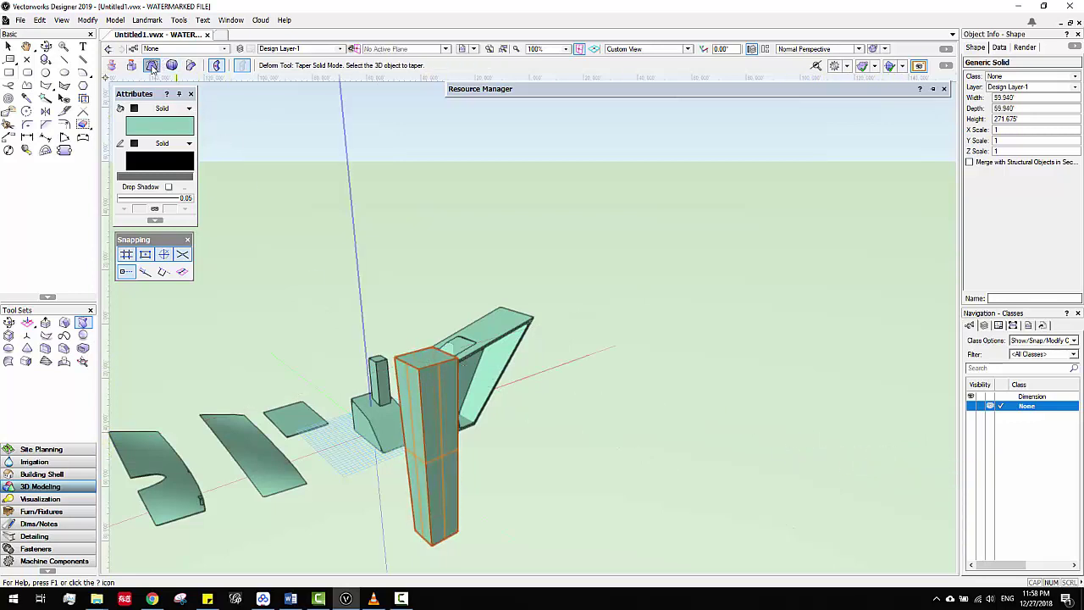
Taper the column again about its top face center, flaring the top to about 167.5' wide.
{"action": "left_click", "coordinate": [425, 369]}
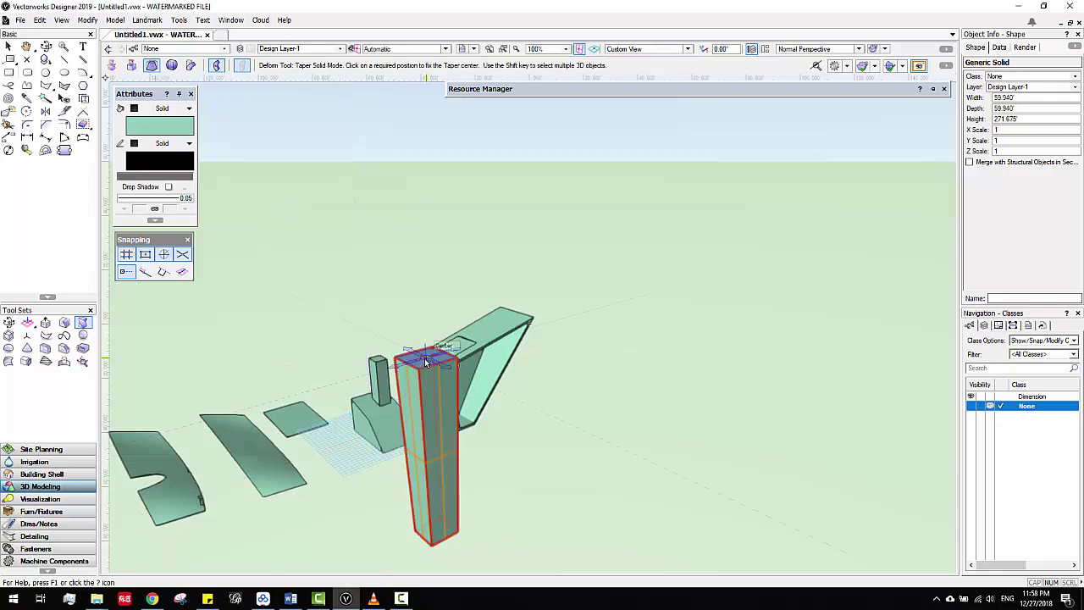
{"action": "left_click", "coordinate": [425, 362]}
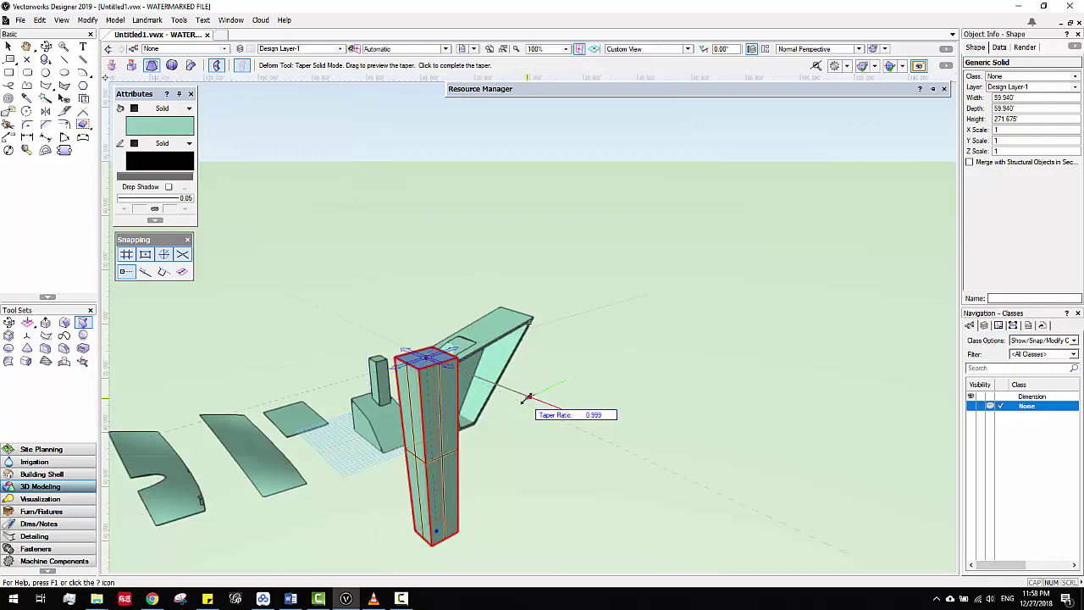
{"action": "left_click_drag", "start_coordinate": [529, 397], "coordinate": [883, 526]}
{"action": "left_click", "coordinate": [882, 527]}
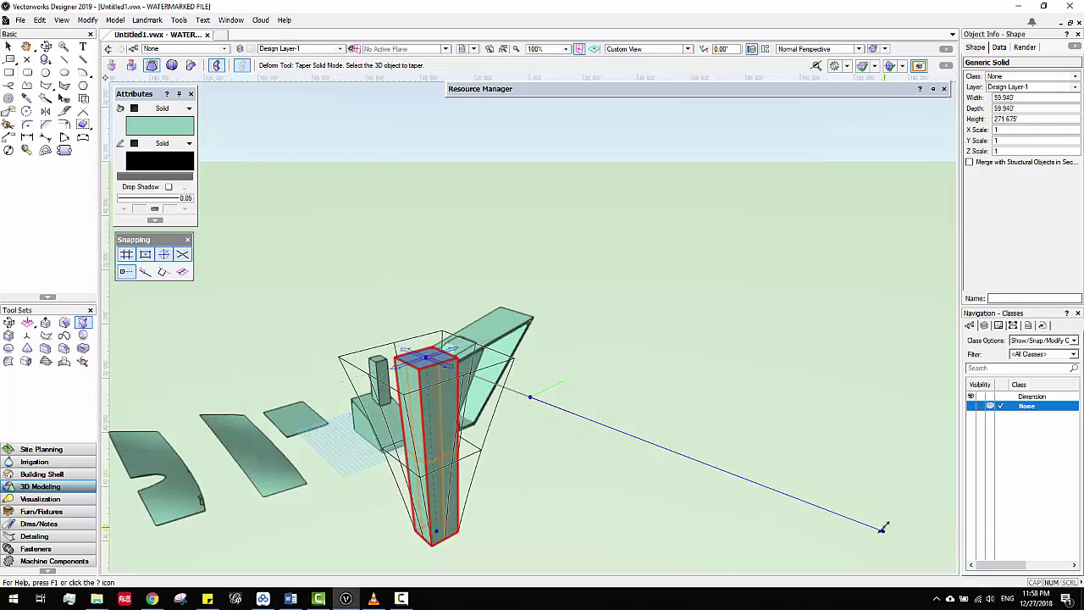
Bulge the tapered column about its top face center in Bulge Solid mode, widening it to about 336'.
{"action": "left_click", "coordinate": [172, 68]}
{"action": "left_click", "coordinate": [439, 366]}
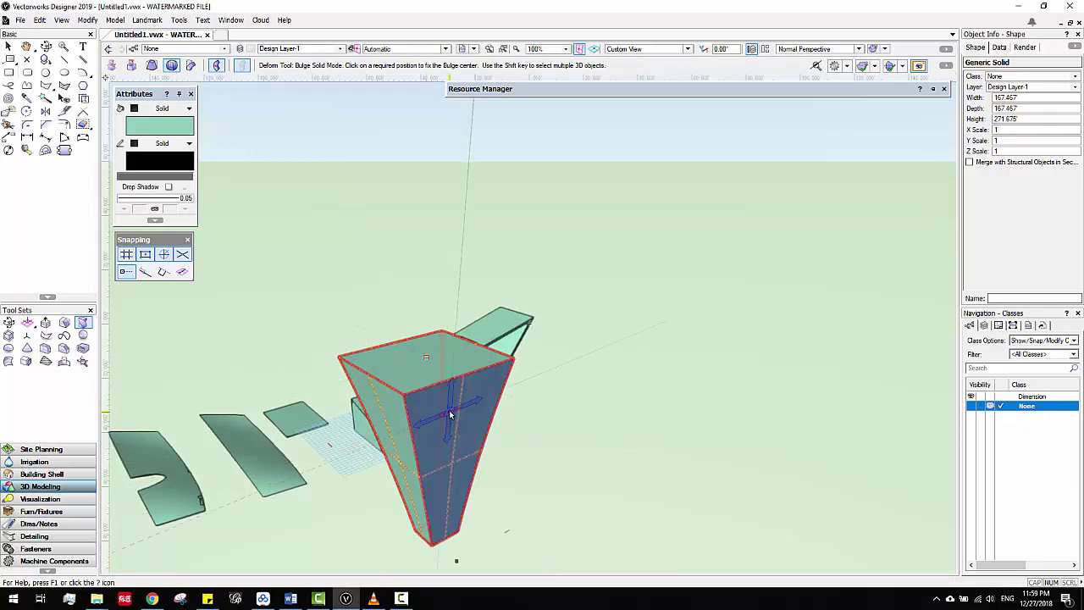
{"action": "left_click", "coordinate": [425, 361]}
{"action": "left_click", "coordinate": [616, 420]}
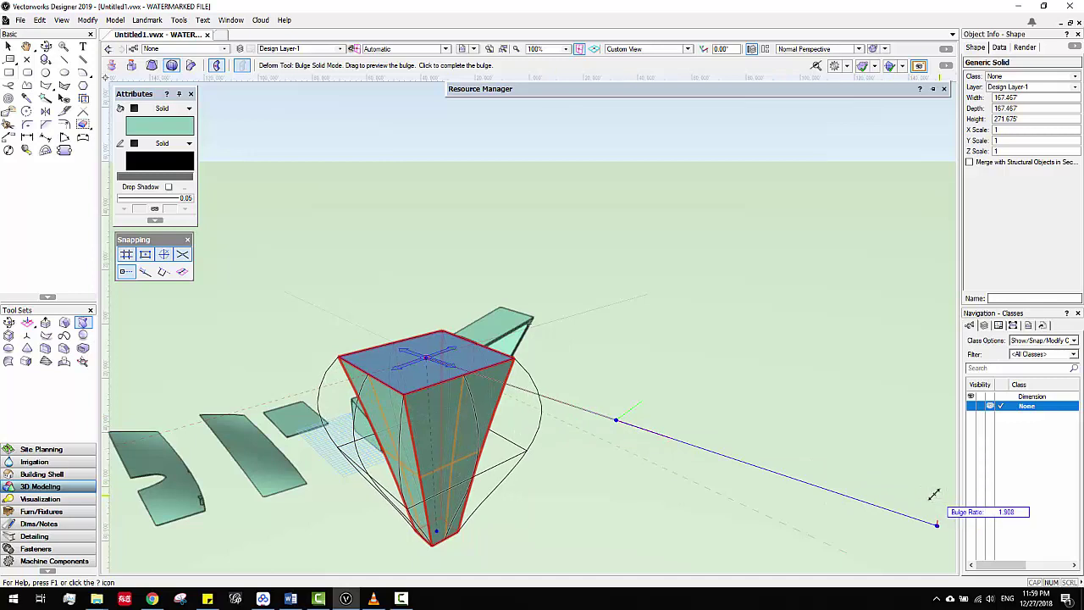
{"action": "scroll", "coordinate": [522, 373], "scroll_direction": "down", "scroll_amount": 2}
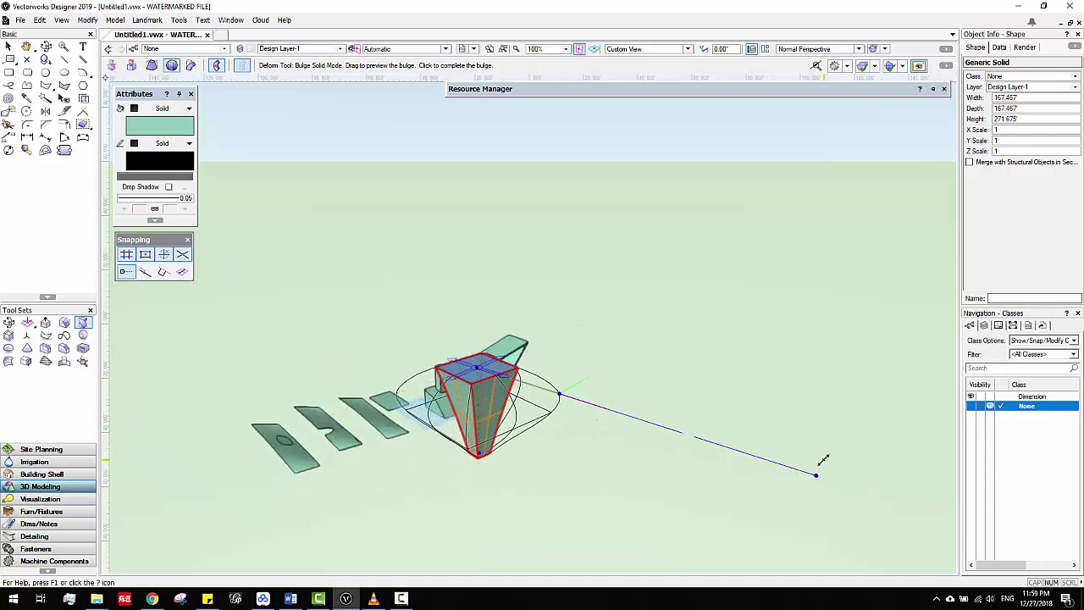
{"action": "left_click", "coordinate": [804, 498]}
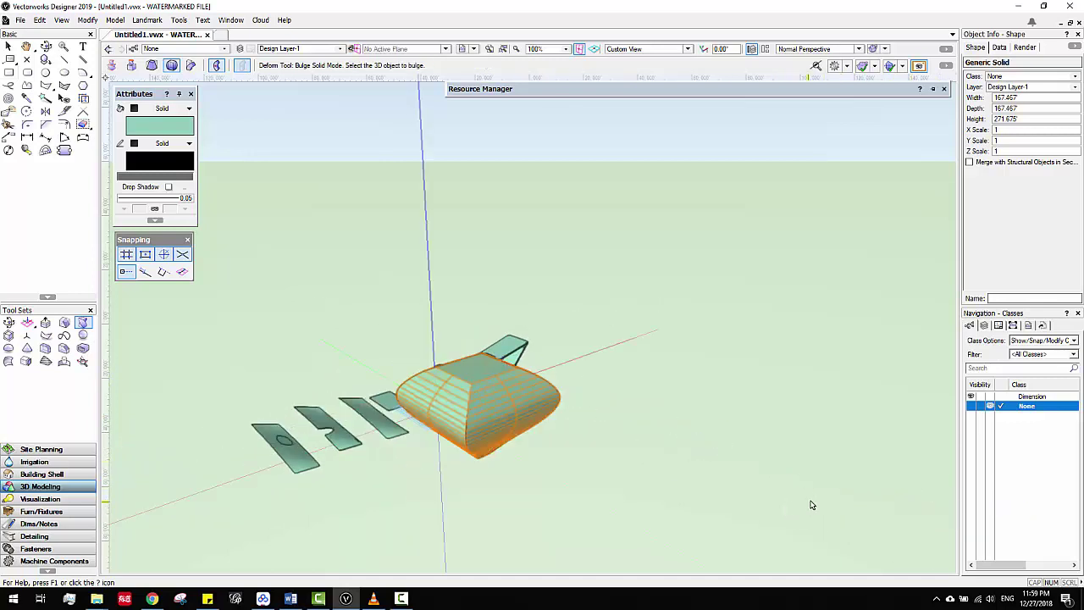
{"action": "scroll", "coordinate": [615, 419], "scroll_direction": "up", "scroll_amount": 3}
{"action": "scroll", "coordinate": [371, 385], "scroll_direction": "down", "scroll_amount": 2}
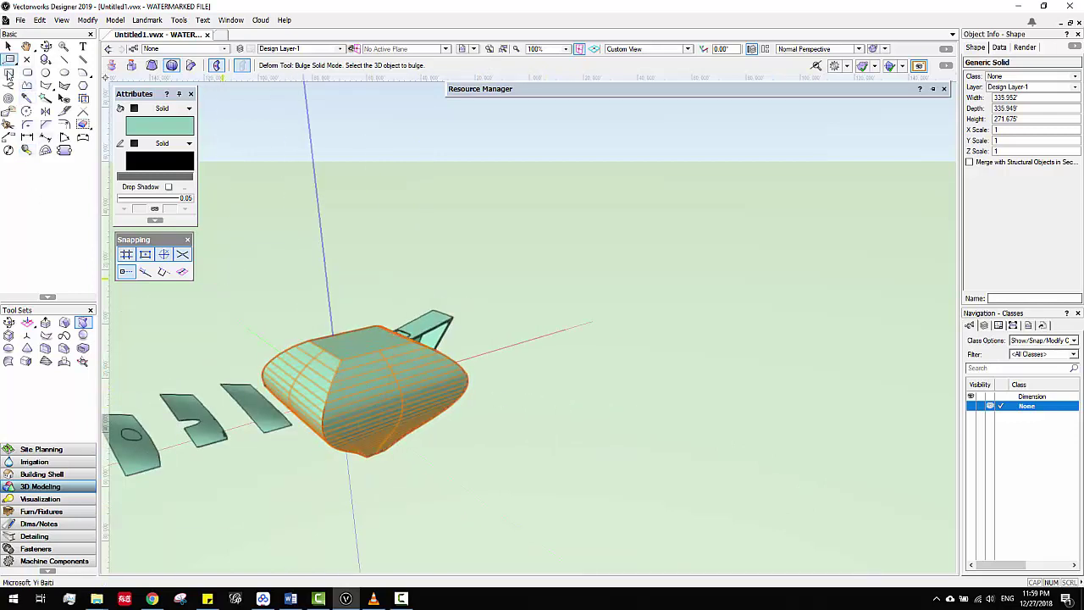
Draw a 169' by 210.5' rectangle on the open ground beside the bulged solid and extrude it about 318' tall.
{"action": "key", "text": "4"}
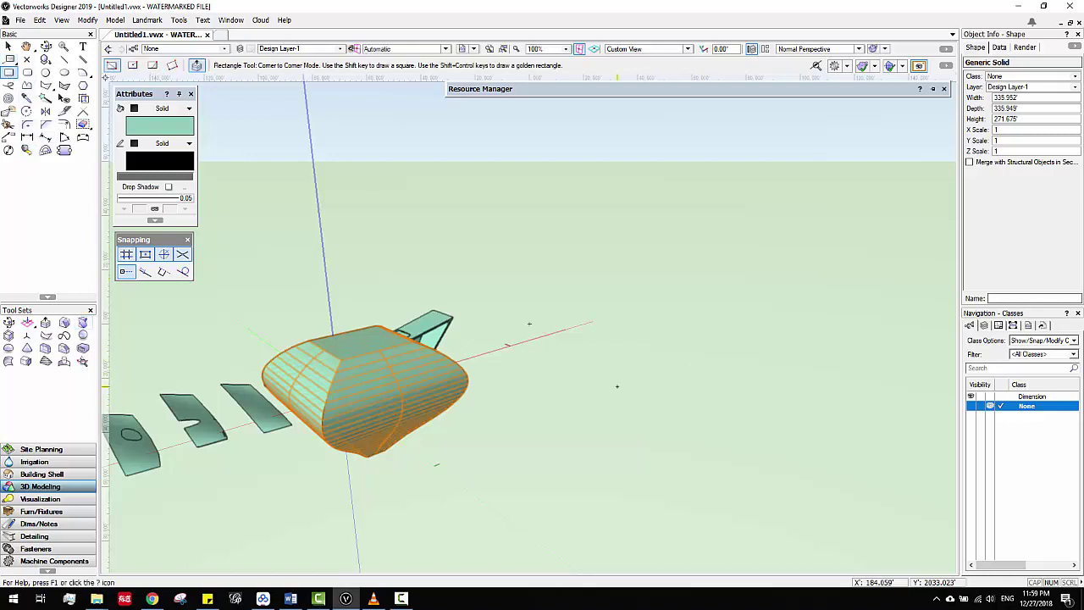
{"action": "left_click", "coordinate": [617, 386]}
{"action": "left_click", "coordinate": [641, 428]}
{"action": "left_click", "coordinate": [626, 408]}
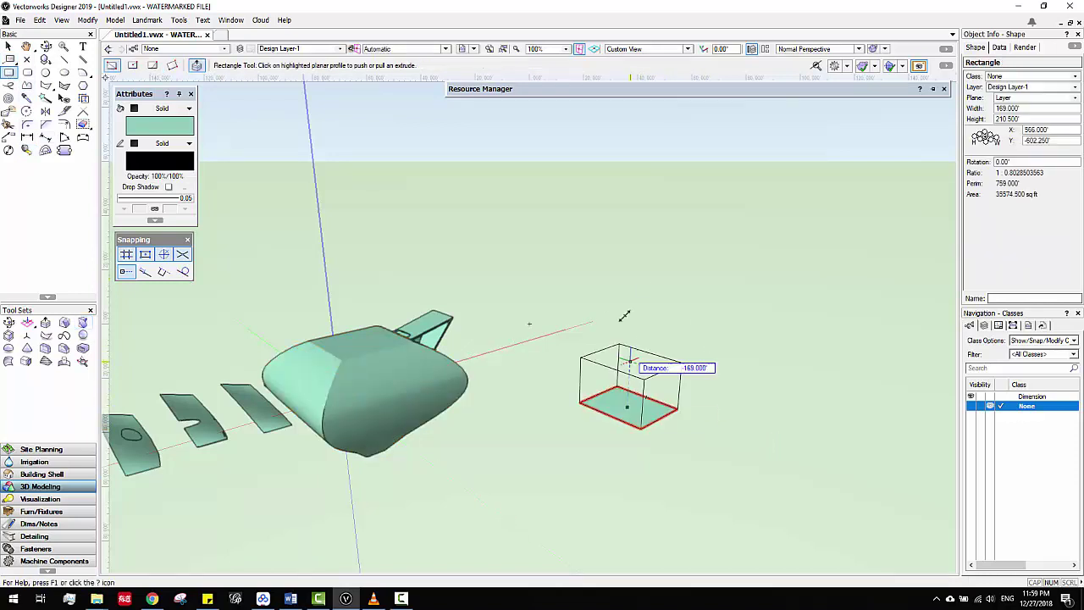
{"action": "left_click", "coordinate": [631, 289]}
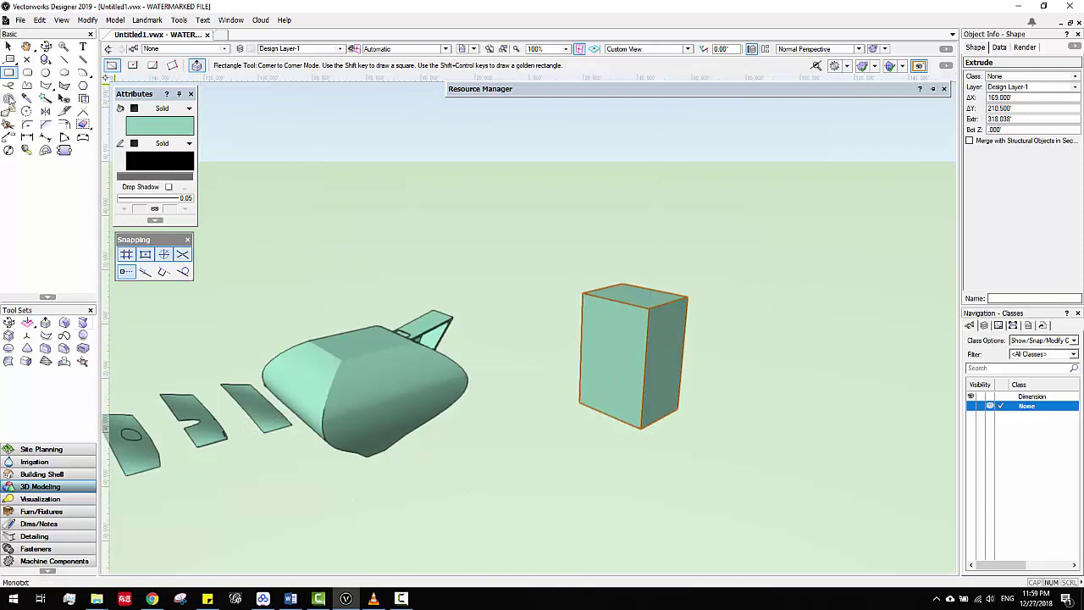
Try bending the new box about the center of its top face with the Deform tool in Bend Solid mode, and undo the bend.
{"action": "left_click", "coordinate": [82, 325]}
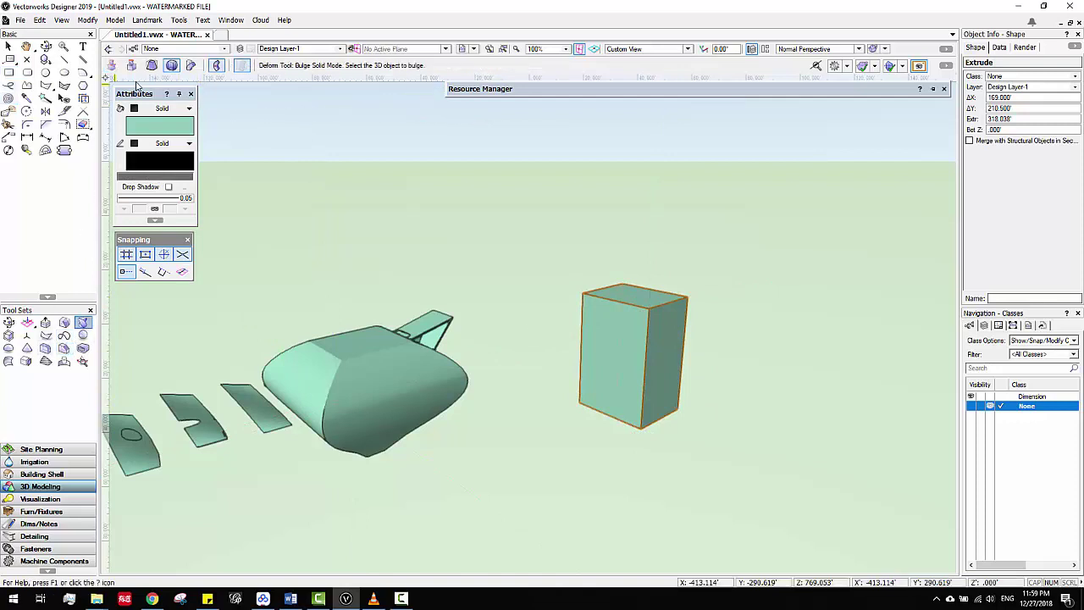
{"action": "left_click", "coordinate": [192, 66]}
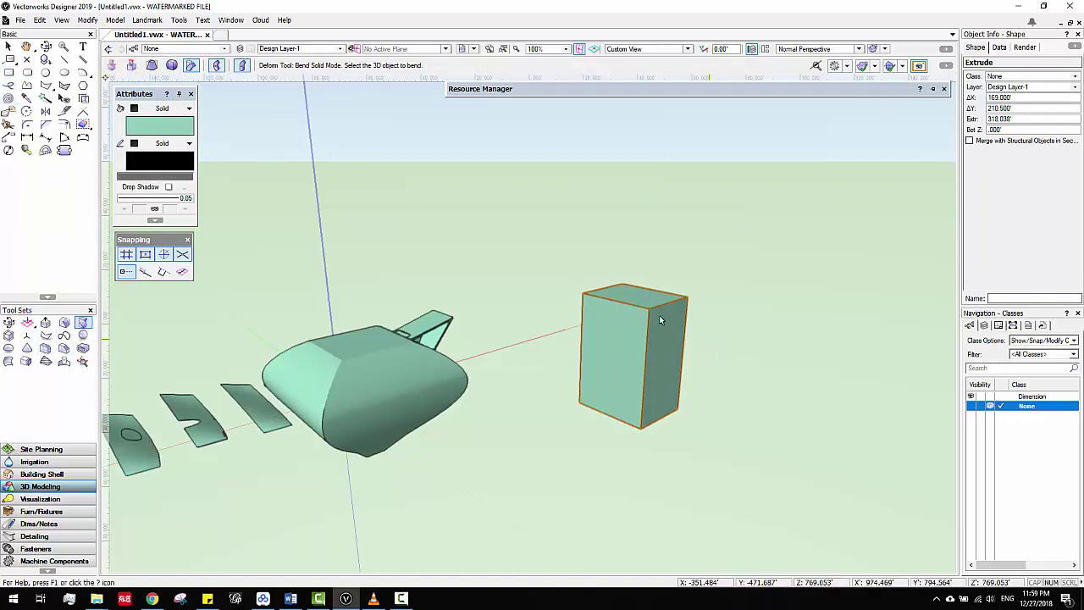
{"action": "left_click", "coordinate": [634, 296]}
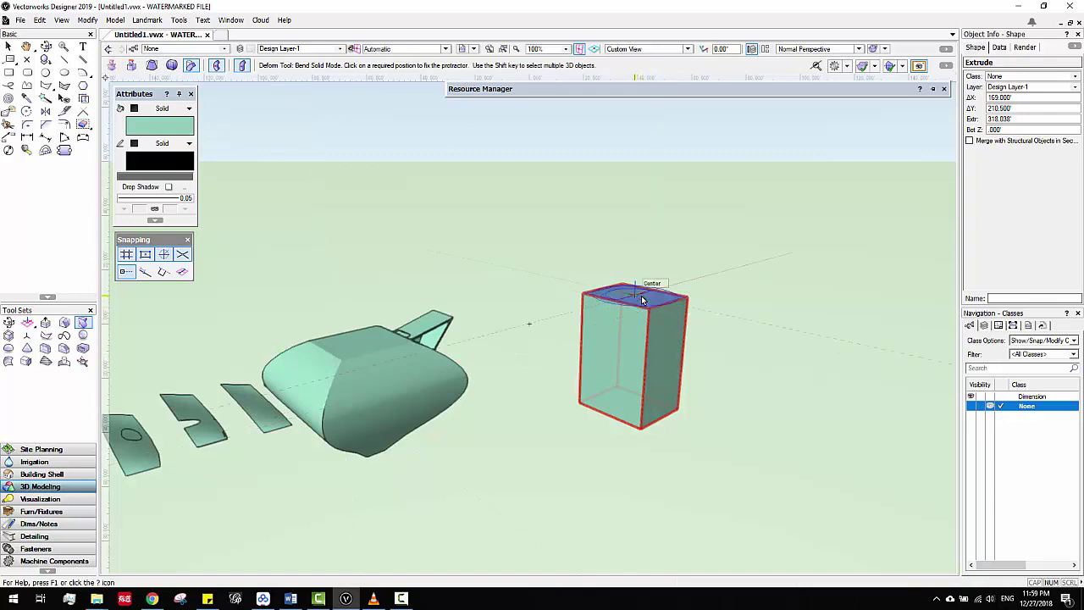
{"action": "left_click", "coordinate": [759, 303]}
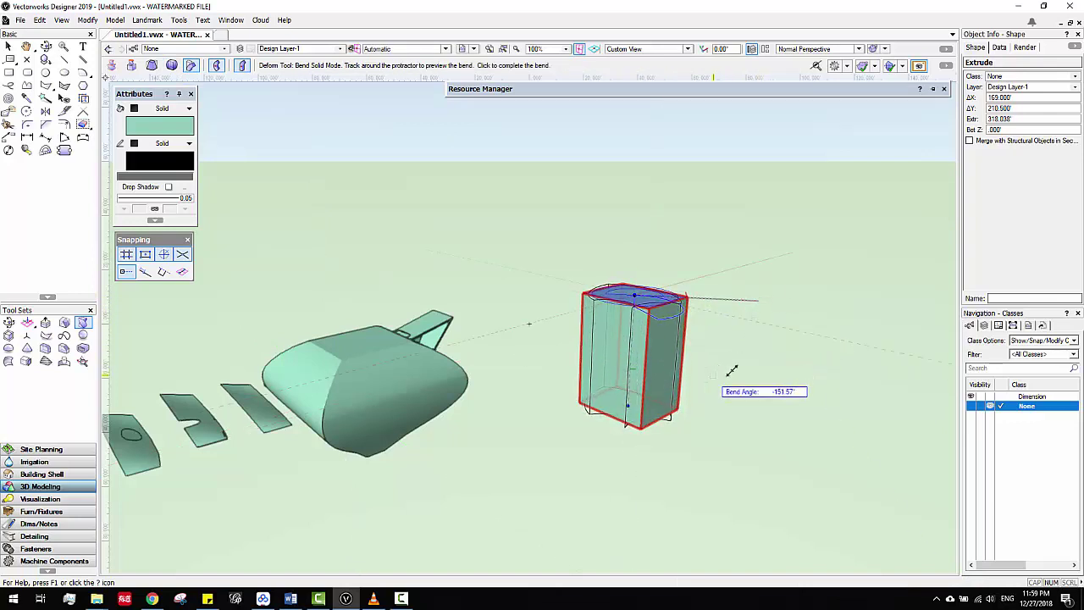
{"action": "left_click", "coordinate": [659, 211]}
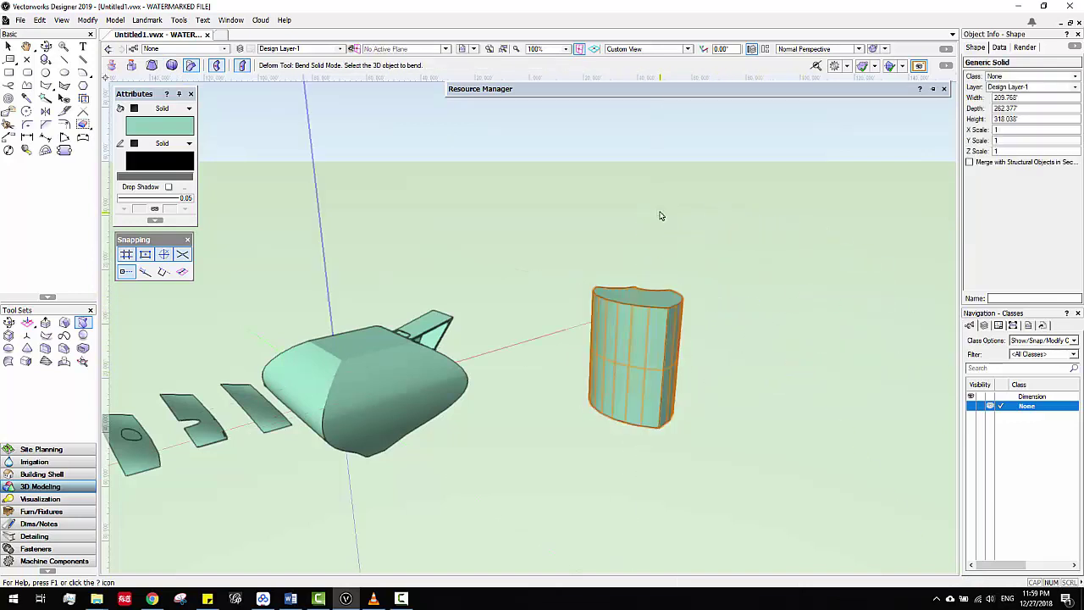
{"action": "key", "text": "ctrl+z"}
Bend the box with the bend protractor centered on its side face, and undo the bend.
{"action": "left_click", "coordinate": [653, 329]}
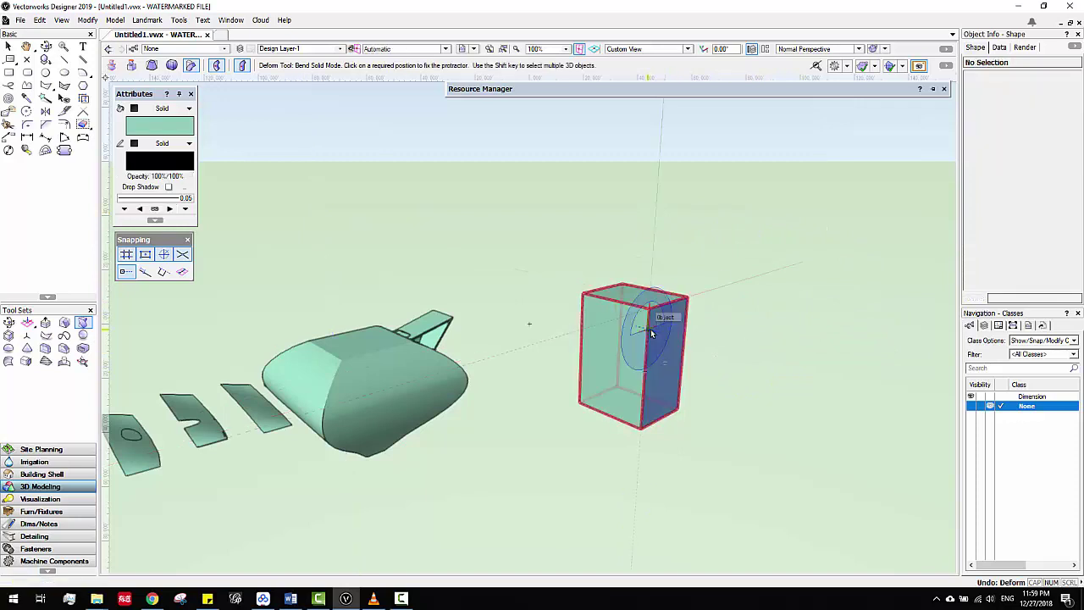
{"action": "left_click", "coordinate": [662, 360]}
{"action": "left_click", "coordinate": [758, 304]}
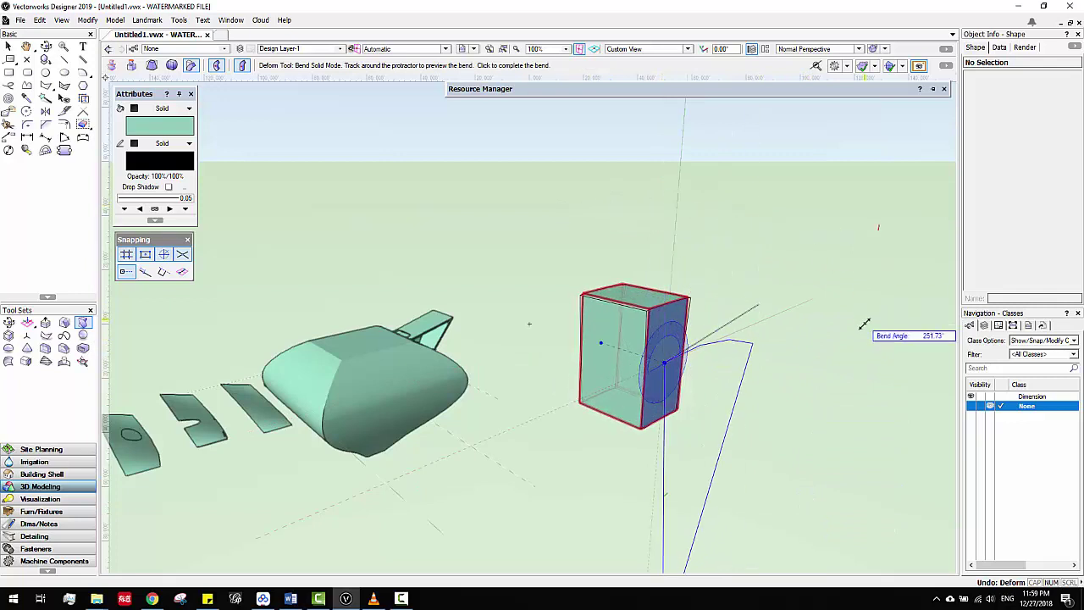
{"action": "left_click", "coordinate": [798, 478]}
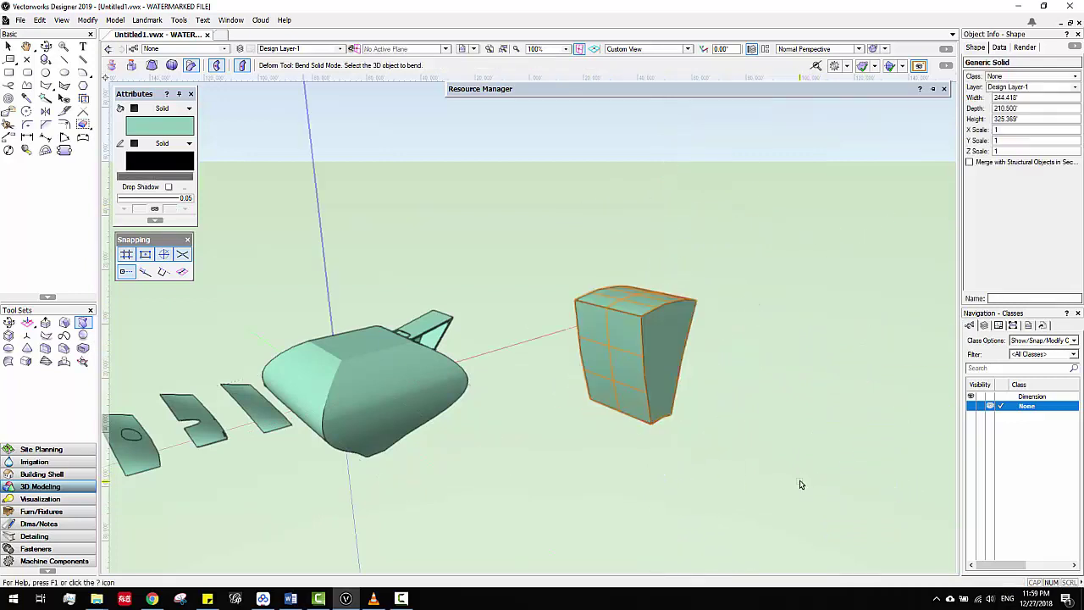
{"action": "key", "text": "ctrl+z"}
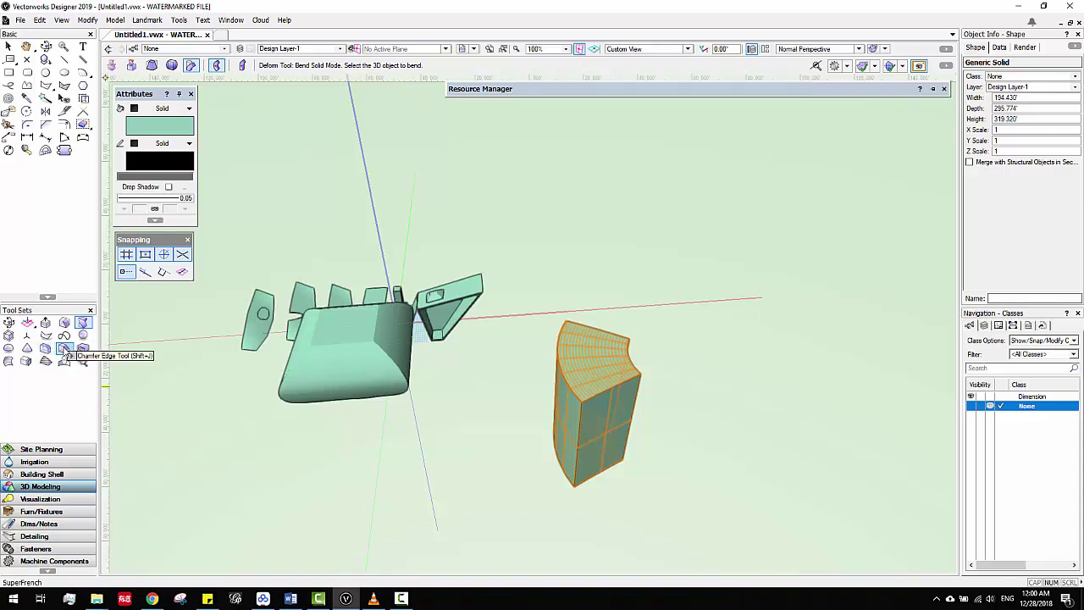
Configure the Fillet Edge tool to use a constant radius of 3' for the bent block.
{"action": "left_click", "coordinate": [45, 348]}
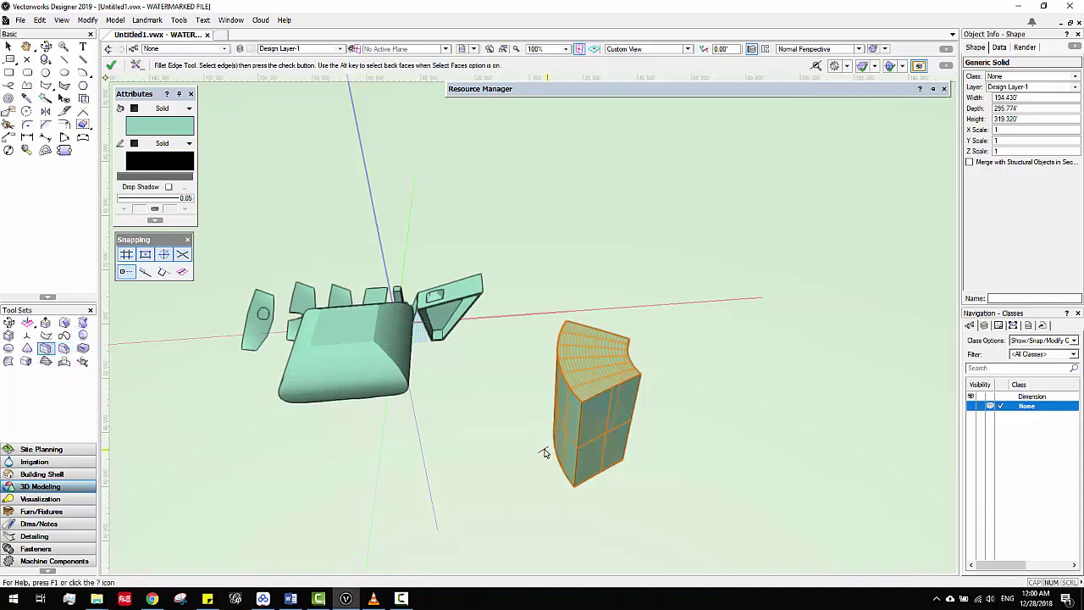
{"action": "middle_click_drag", "start_coordinate": [547, 450], "coordinate": [580, 440], "text": "ctrl"}
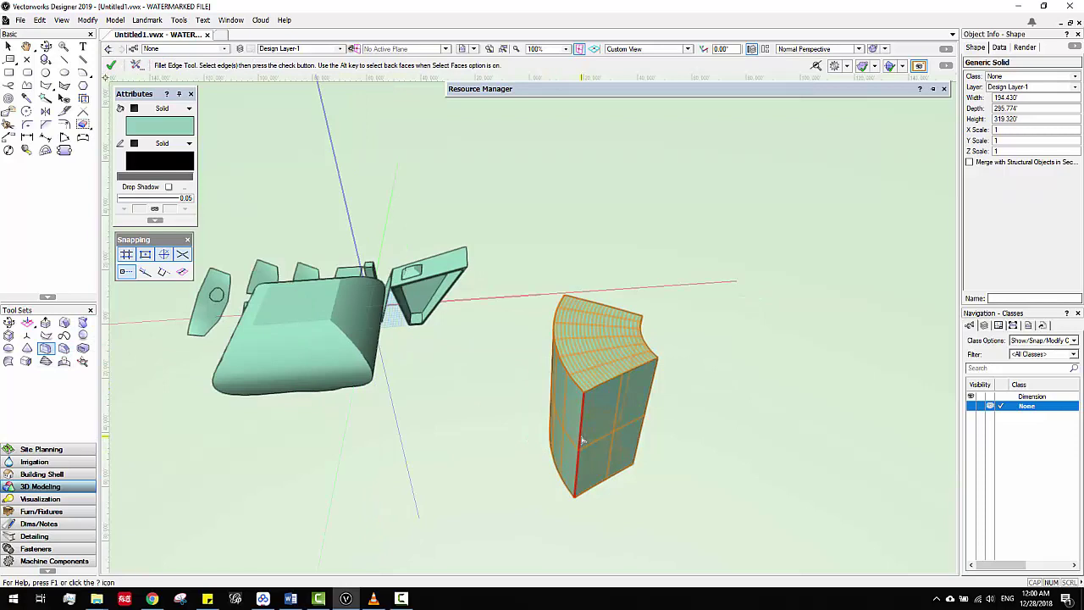
{"action": "left_click", "coordinate": [582, 439]}
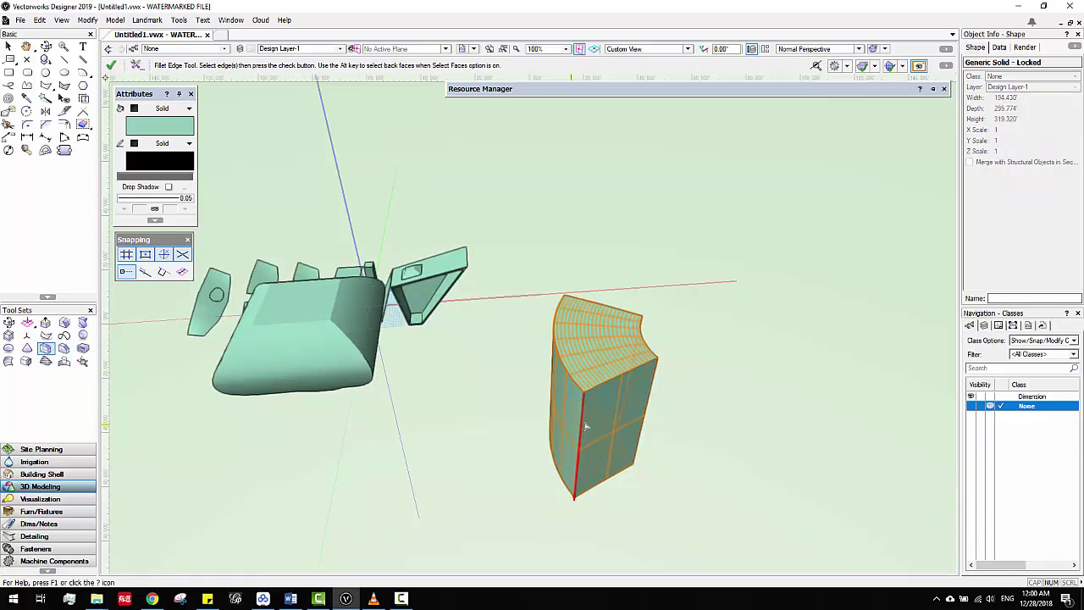
{"action": "left_click", "coordinate": [139, 66]}
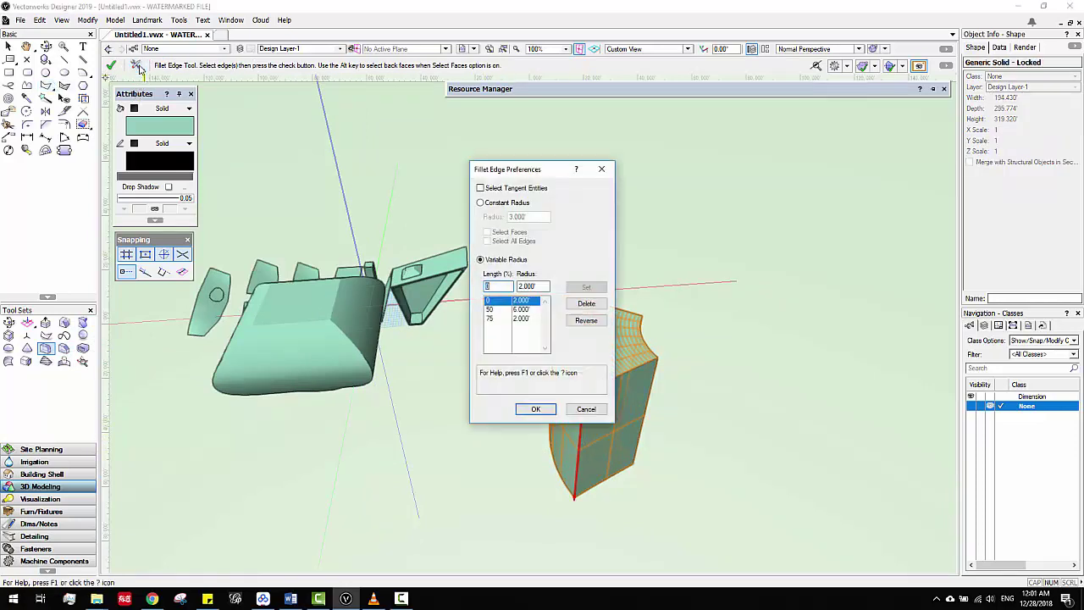
{"action": "left_click_drag", "start_coordinate": [501, 176], "coordinate": [359, 149]}
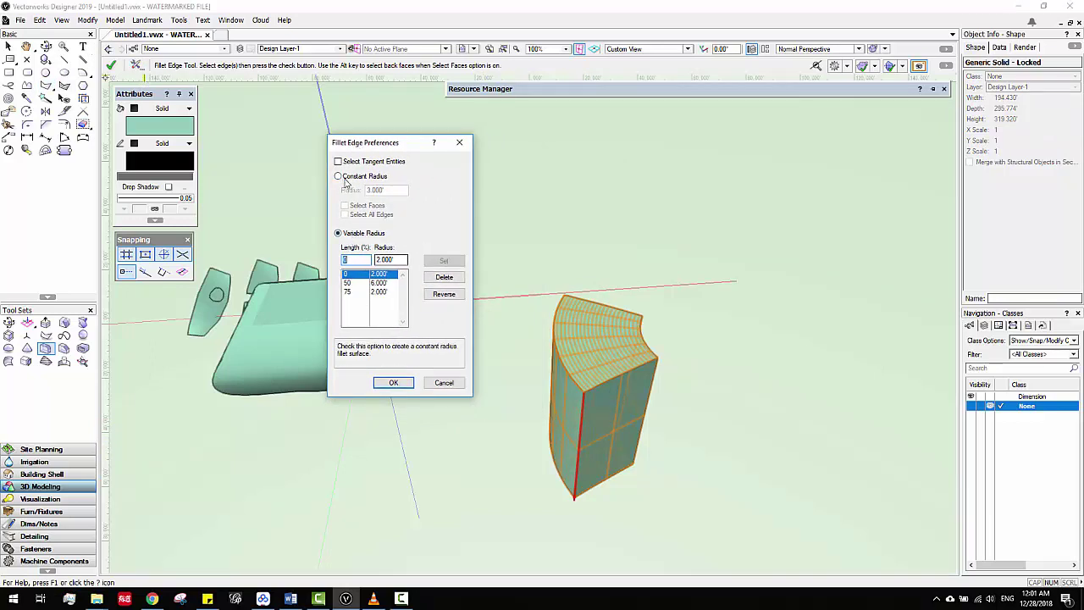
{"action": "left_click", "coordinate": [361, 178]}
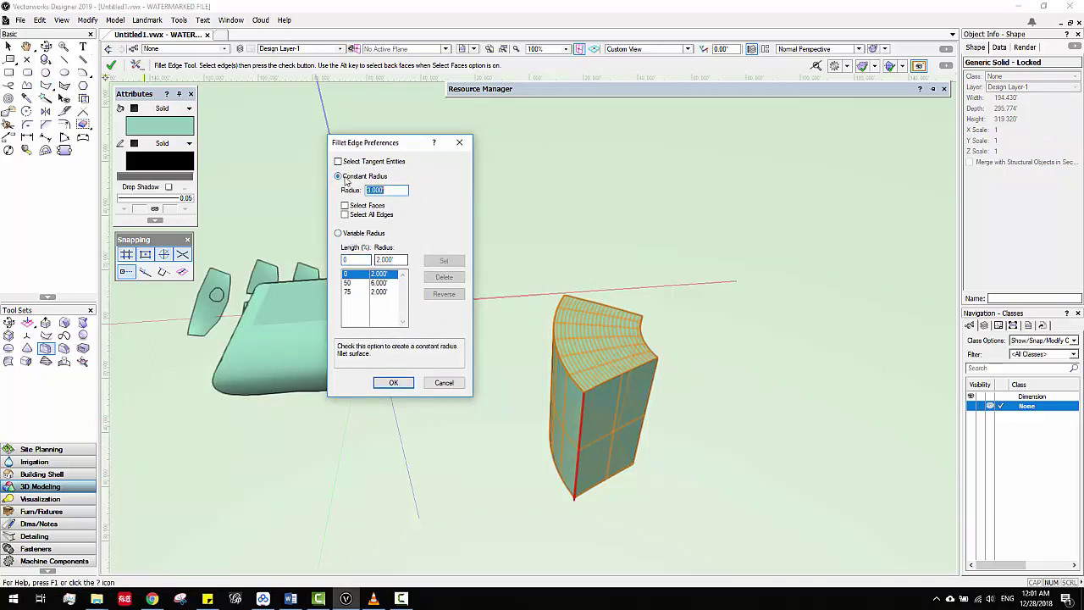
{"action": "left_click", "coordinate": [394, 382]}
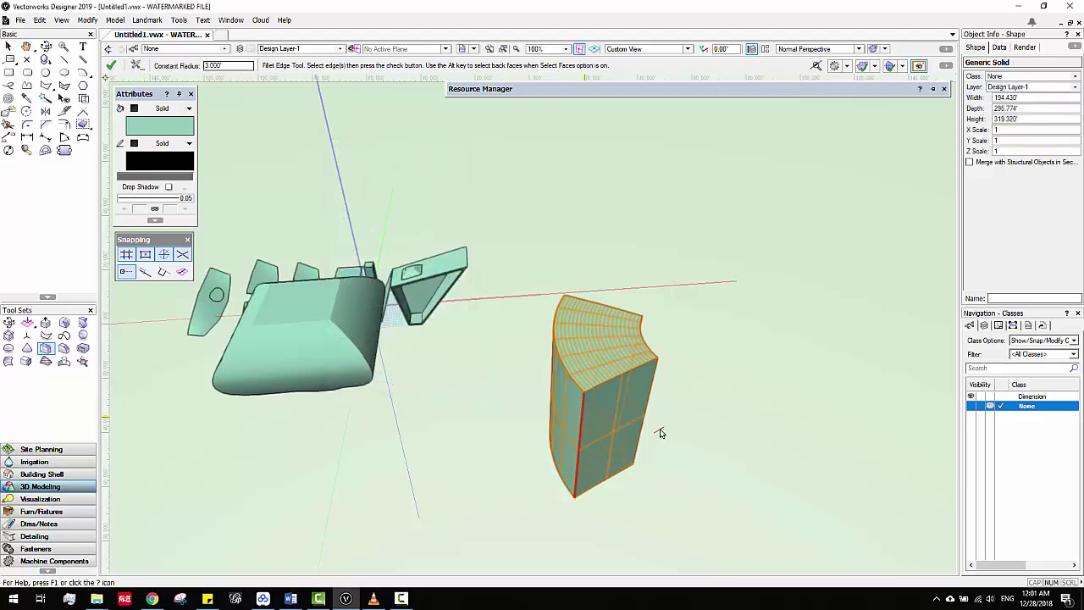
Fillet the bent block's front vertical edge with the 3' constant radius.
{"action": "scroll", "coordinate": [601, 386], "scroll_direction": "up", "scroll_amount": 5}
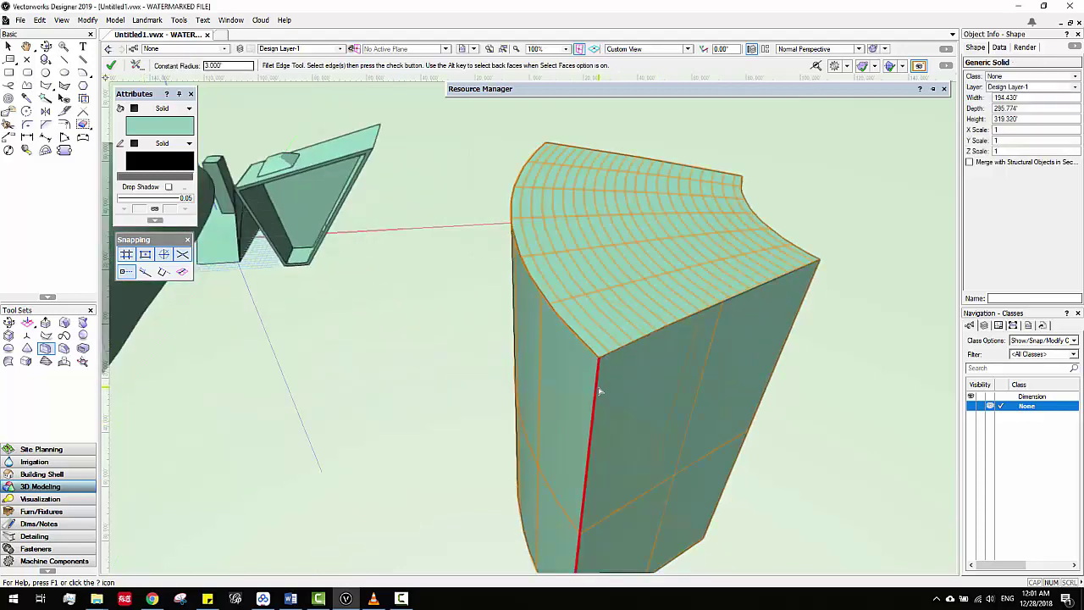
{"action": "left_click", "coordinate": [599, 390]}
{"action": "scroll", "coordinate": [599, 390], "scroll_direction": "down", "scroll_amount": 3}
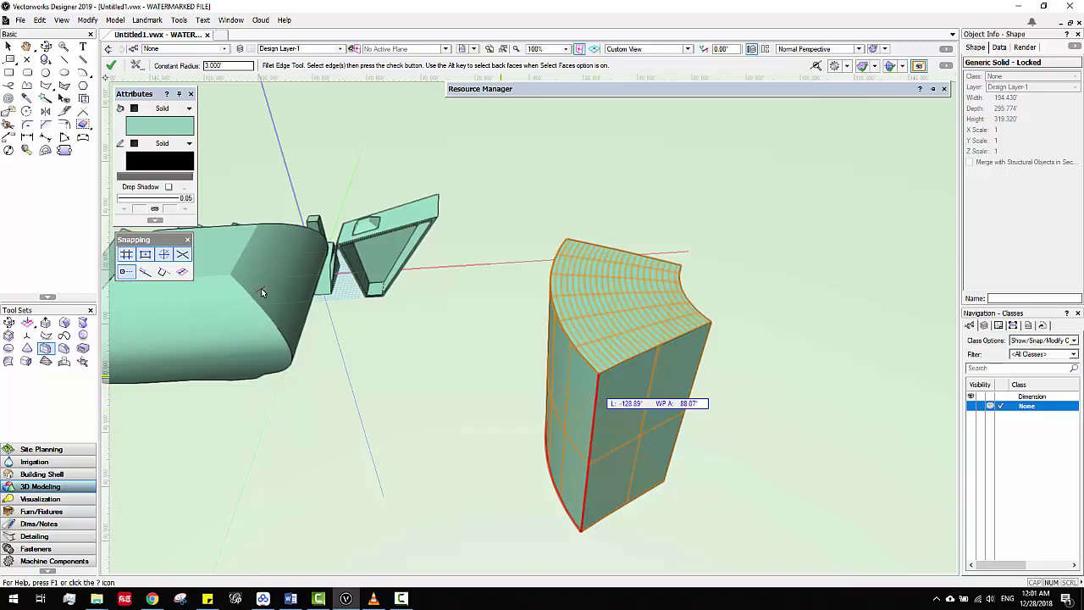
{"action": "left_click", "coordinate": [111, 66]}
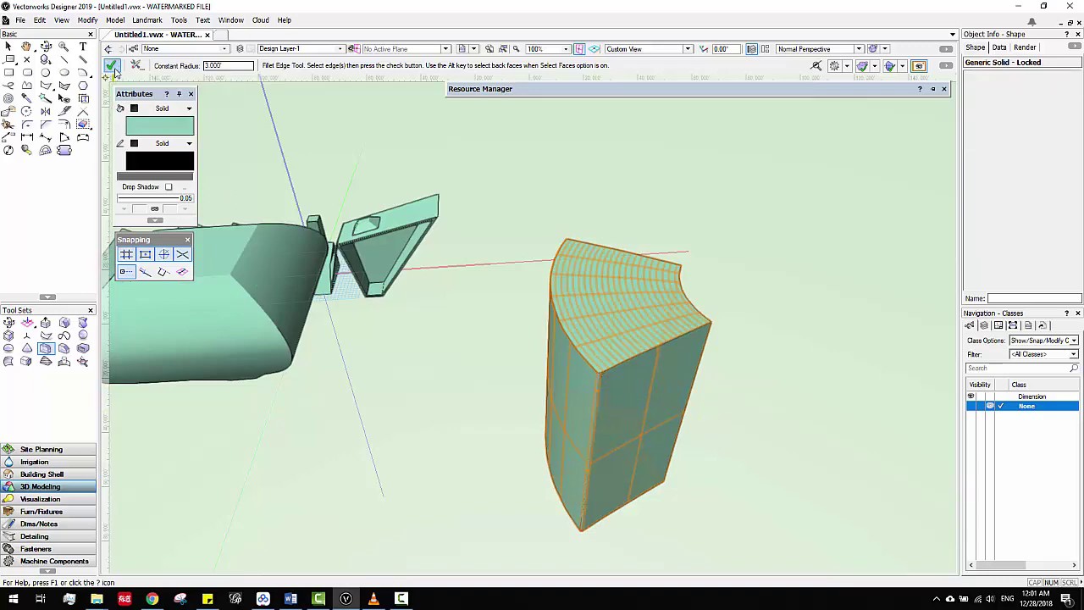
Inspect the 3' constant-radius fillet on the bent block's front edge, and undo it.
{"action": "scroll", "coordinate": [621, 392], "scroll_direction": "up", "scroll_amount": 4}
{"action": "scroll", "coordinate": [622, 392], "scroll_direction": "down", "scroll_amount": 3}
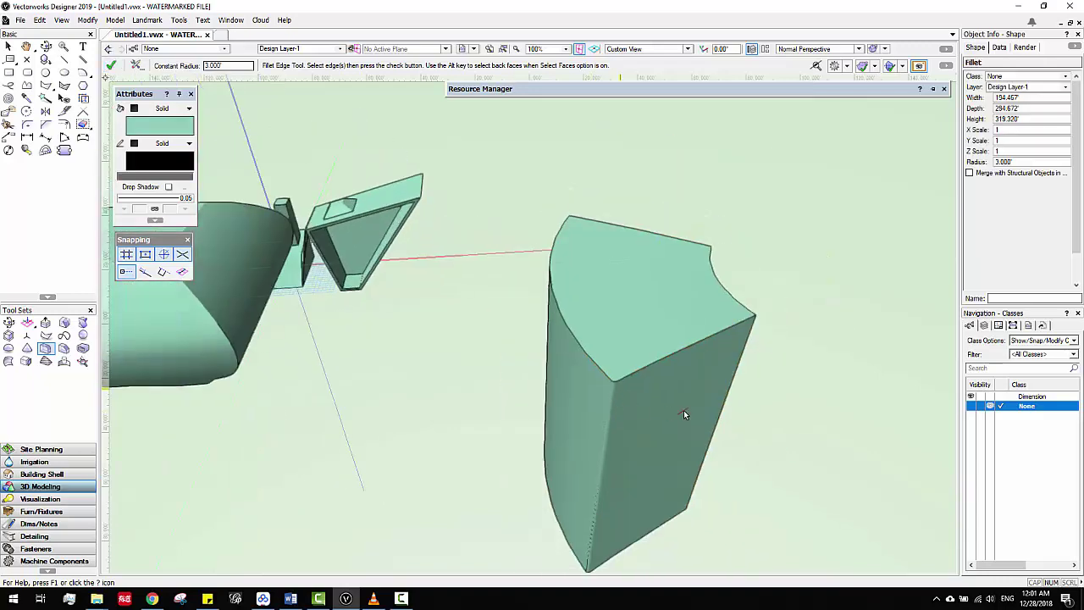
{"action": "middle_click_drag", "start_coordinate": [684, 410], "coordinate": [542, 351]}
{"action": "scroll", "coordinate": [688, 358], "scroll_direction": "up", "scroll_amount": 2}
{"action": "scroll", "coordinate": [696, 398], "scroll_direction": "down", "scroll_amount": 2}
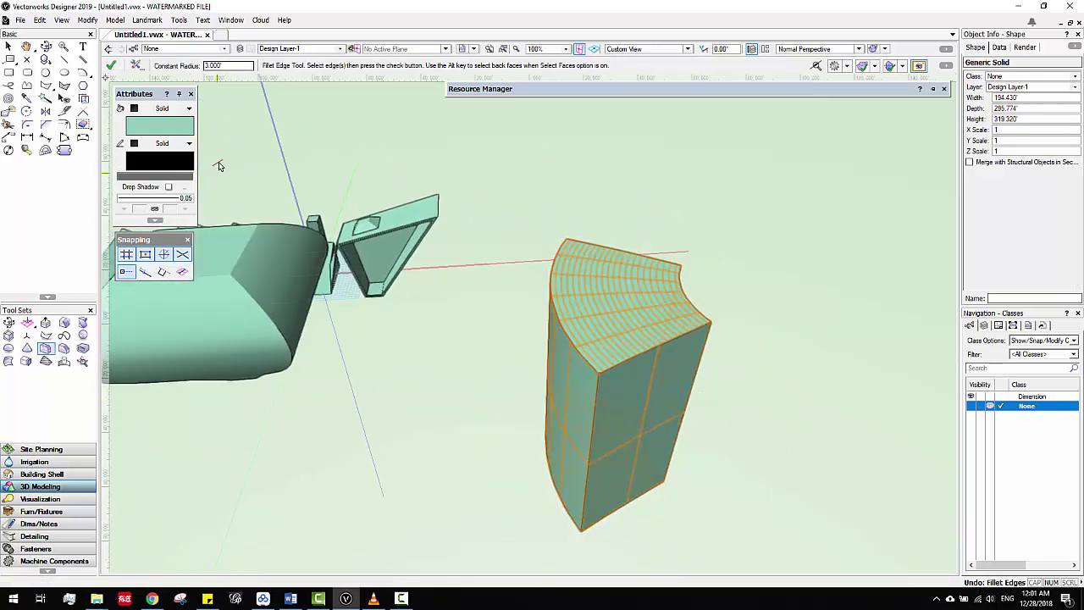
Configure the Fillet Edge tool to use a variable radius, reviewing the radius entries at 0%, 50% and 75% of the length.
{"action": "left_click", "coordinate": [135, 66]}
{"action": "left_click", "coordinate": [505, 260]}
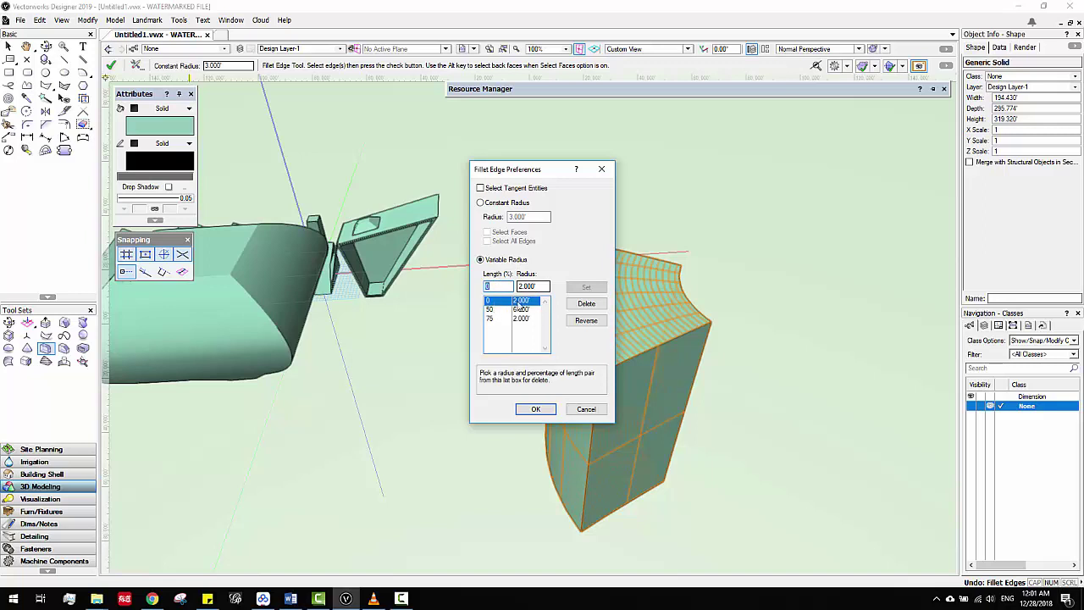
{"action": "left_click", "coordinate": [492, 310]}
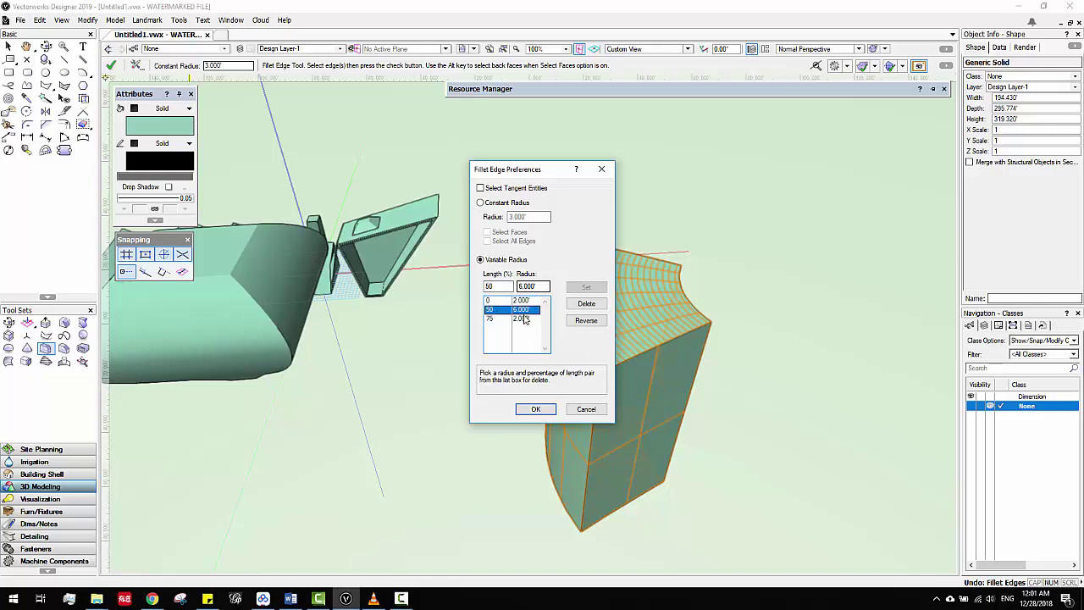
{"action": "left_click", "coordinate": [496, 320]}
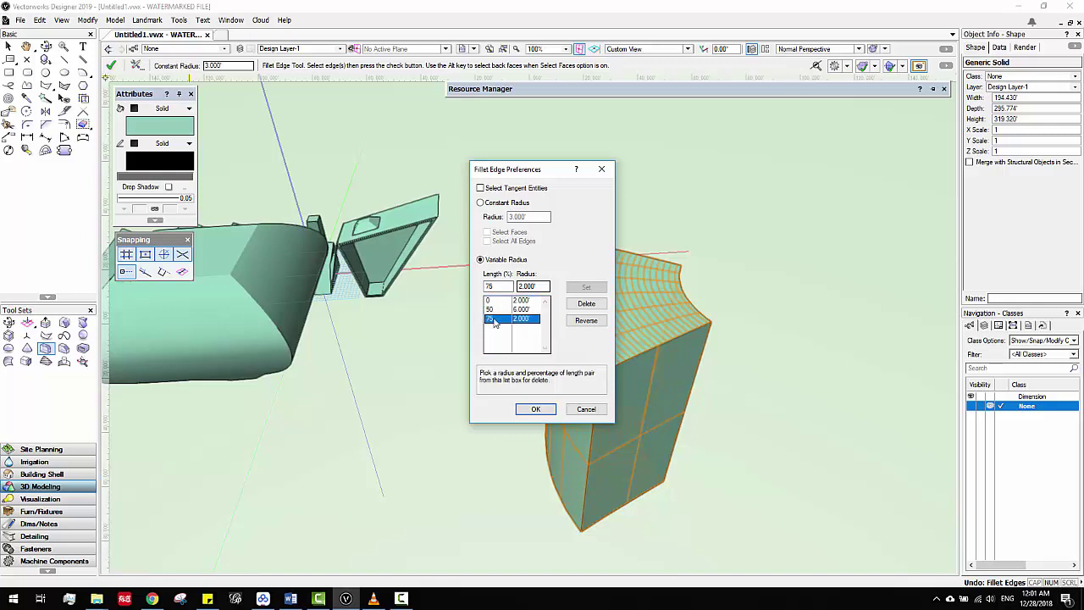
{"action": "left_click", "coordinate": [535, 409]}
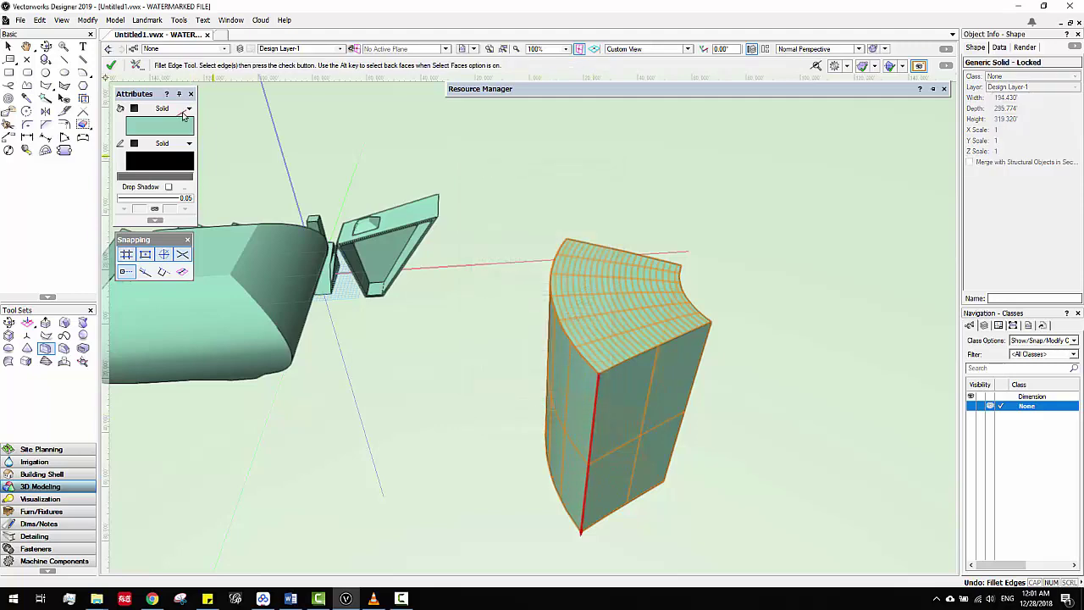
Fillet the bent block's front vertical edge with the variable radius.
{"action": "left_click", "coordinate": [117, 66]}
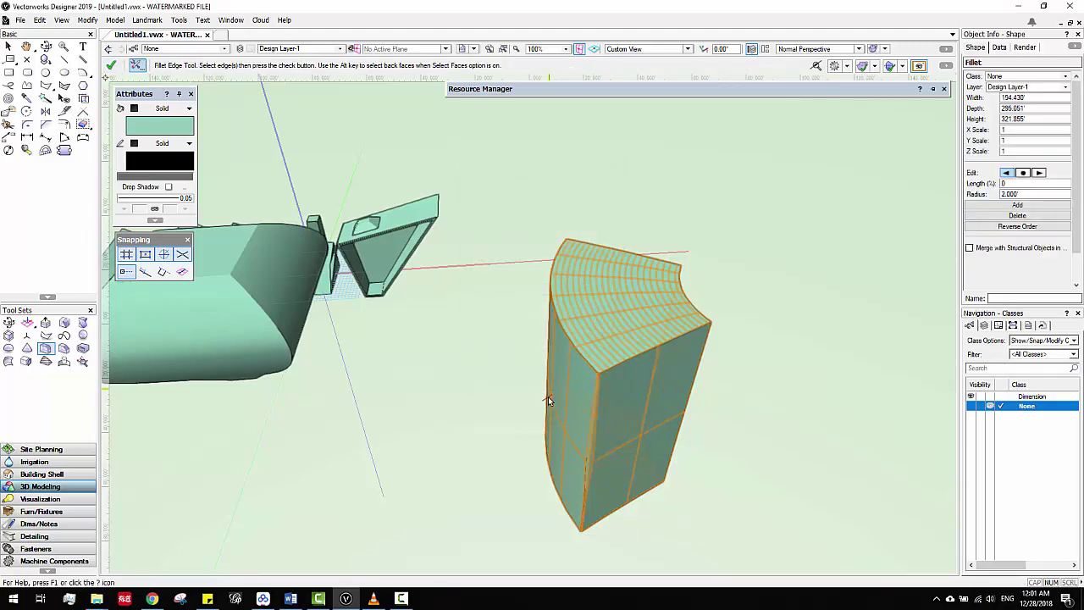
{"action": "scroll", "coordinate": [596, 441], "scroll_direction": "up", "scroll_amount": 3}
{"action": "scroll", "coordinate": [576, 389], "scroll_direction": "down", "scroll_amount": 3}
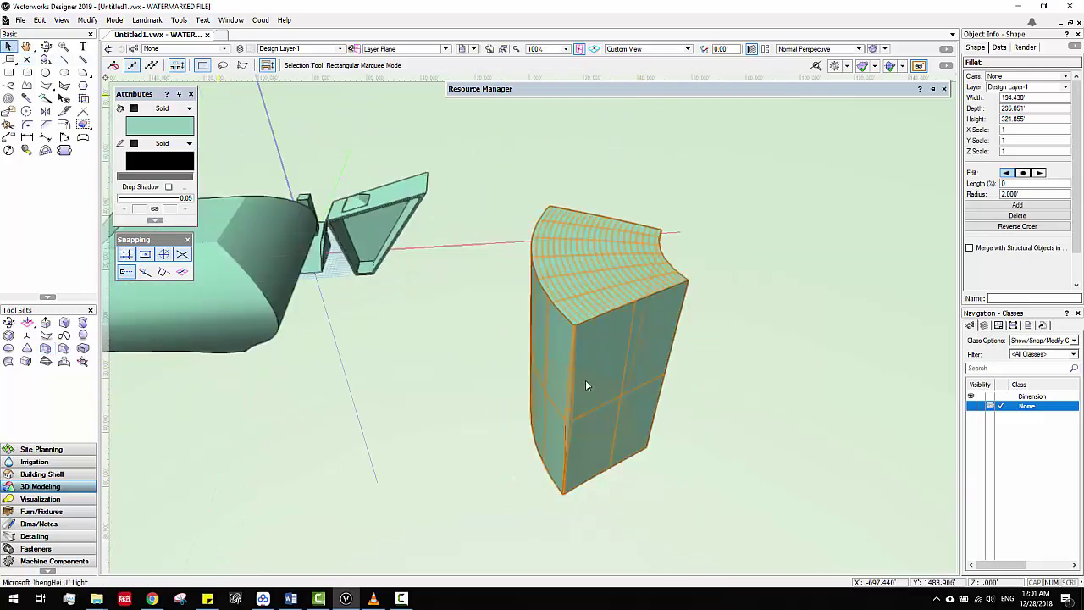
Set the variable fillet's radius to 20' at 0% of the edge length and 60' at 50%.
{"action": "left_click", "coordinate": [1013, 195]}
{"action": "double_click", "coordinate": [1029, 193]}
{"action": "type", "text": "20"}
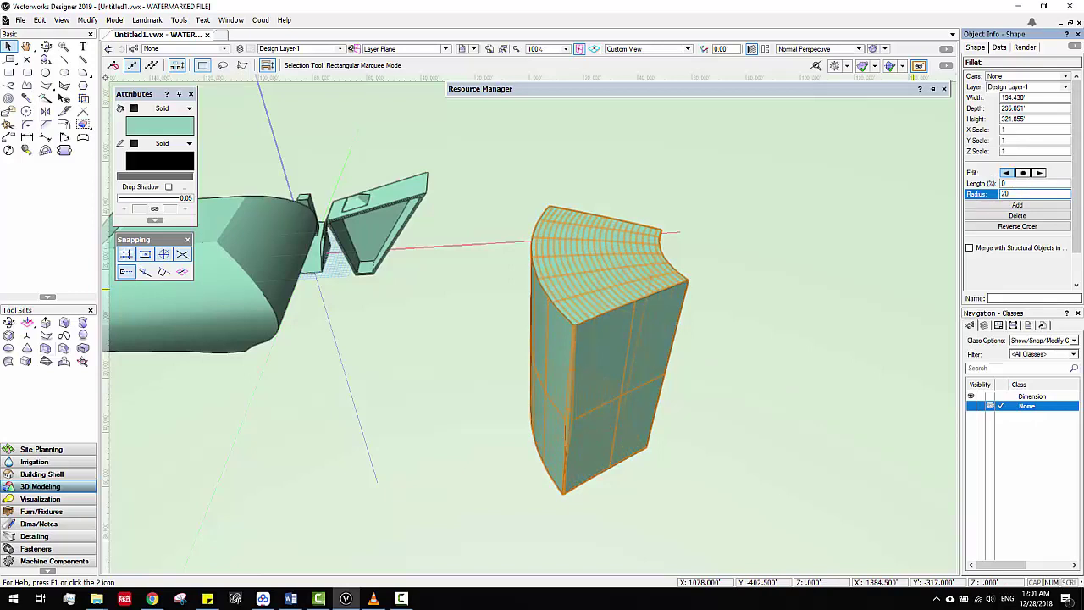
{"action": "left_click", "coordinate": [1041, 173]}
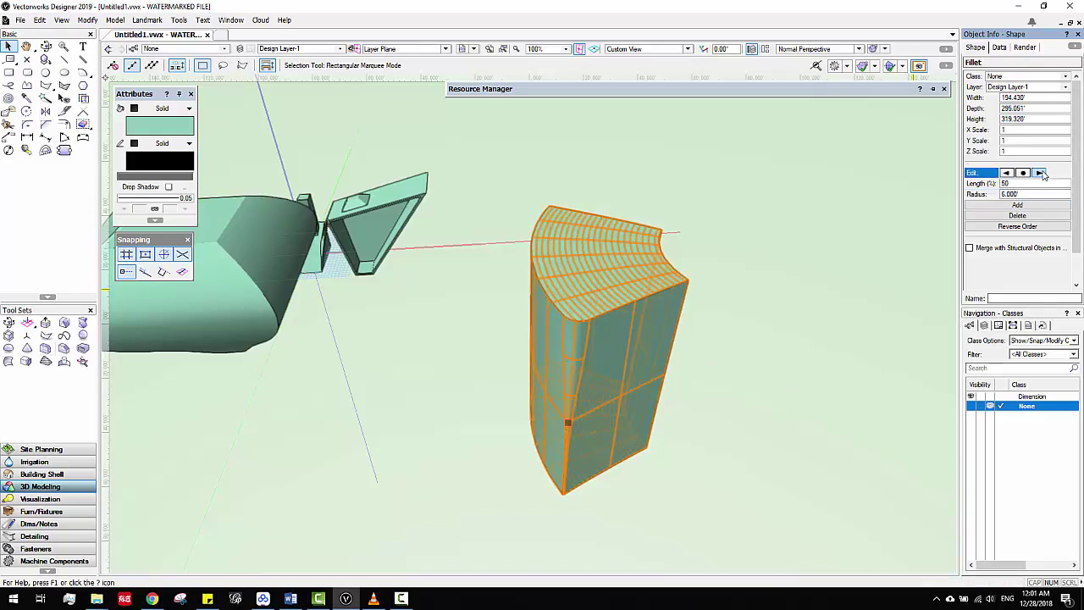
{"action": "double_click", "coordinate": [1034, 193]}
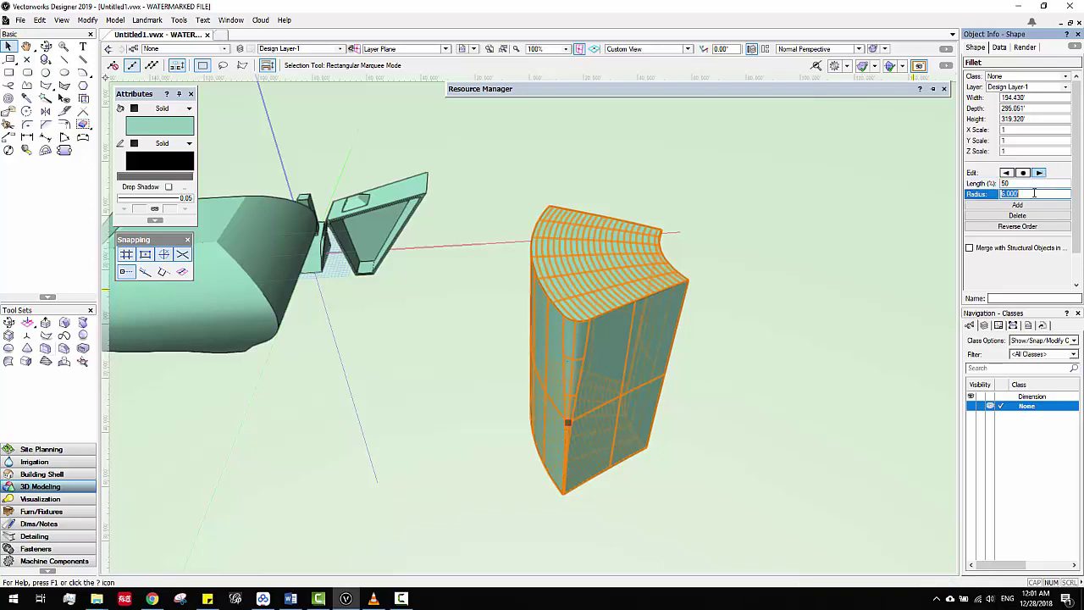
{"action": "type", "text": "60"}
{"action": "key", "text": "Return"}
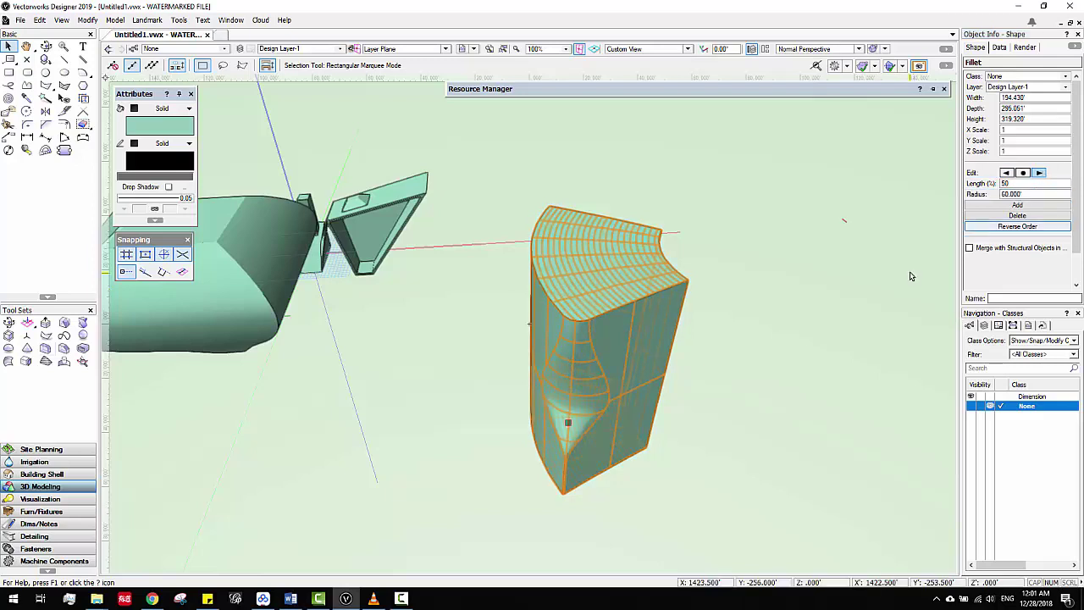
Set the variable fillet's radius to 80' at 75% of the edge length.
{"action": "left_click", "coordinate": [1041, 173]}
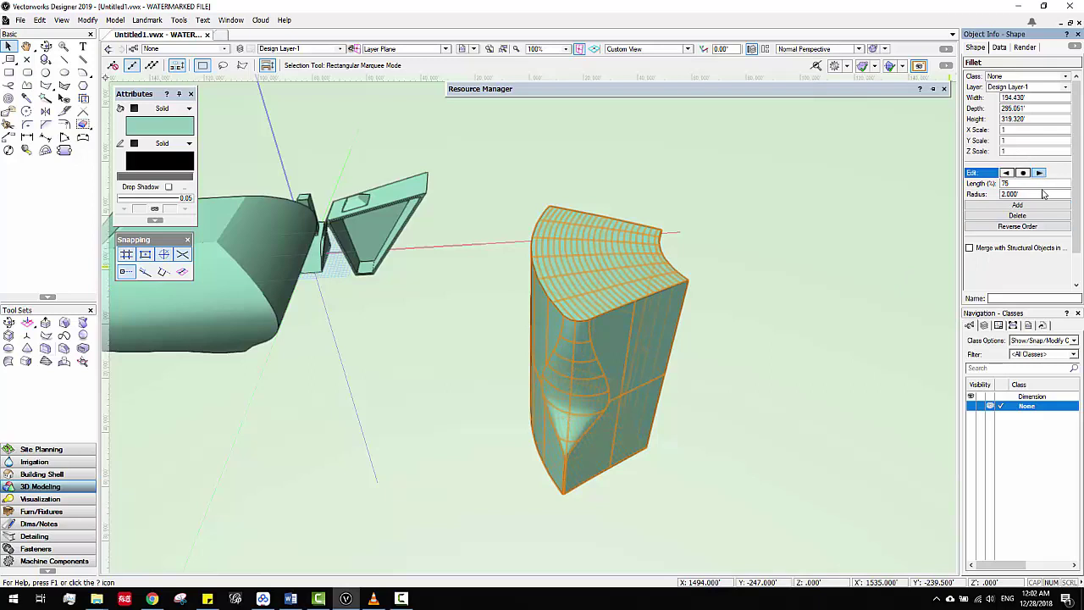
{"action": "double_click", "coordinate": [1042, 194]}
{"action": "type", "text": "8"}
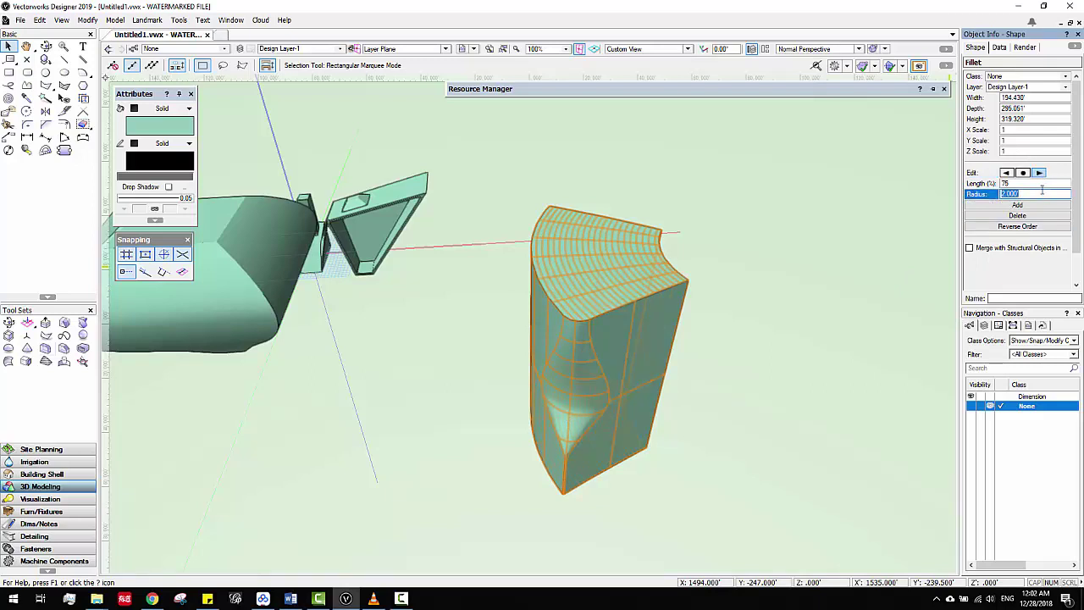
{"action": "type", "text": "0"}
{"action": "key", "text": "Return"}
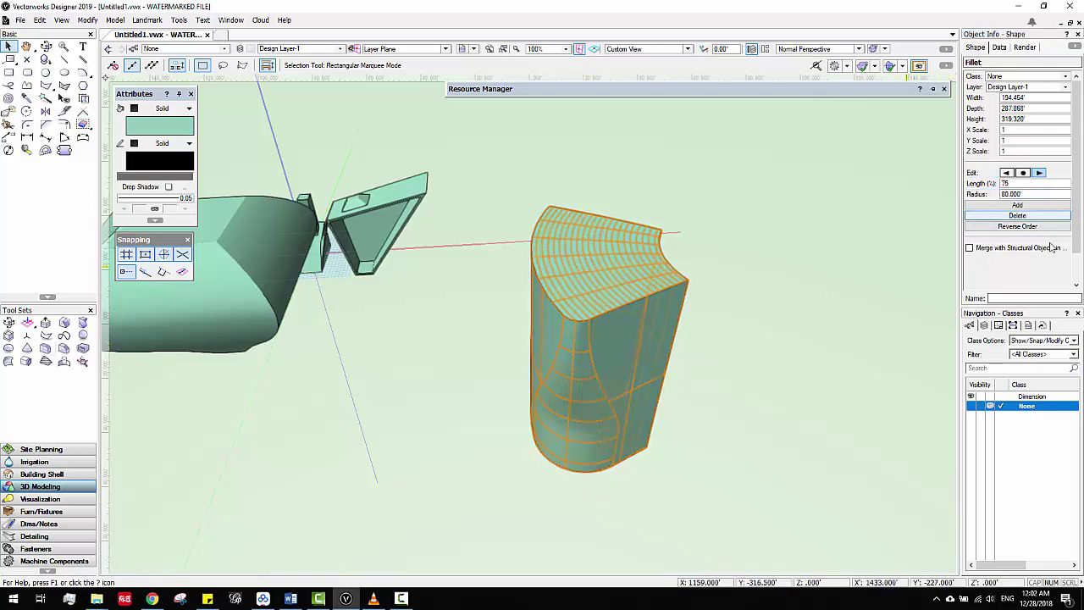
Deselect the block and examine the shape of its variable-radius fillet from several angles.
{"action": "scroll", "coordinate": [708, 324], "scroll_direction": "down", "scroll_amount": 2}
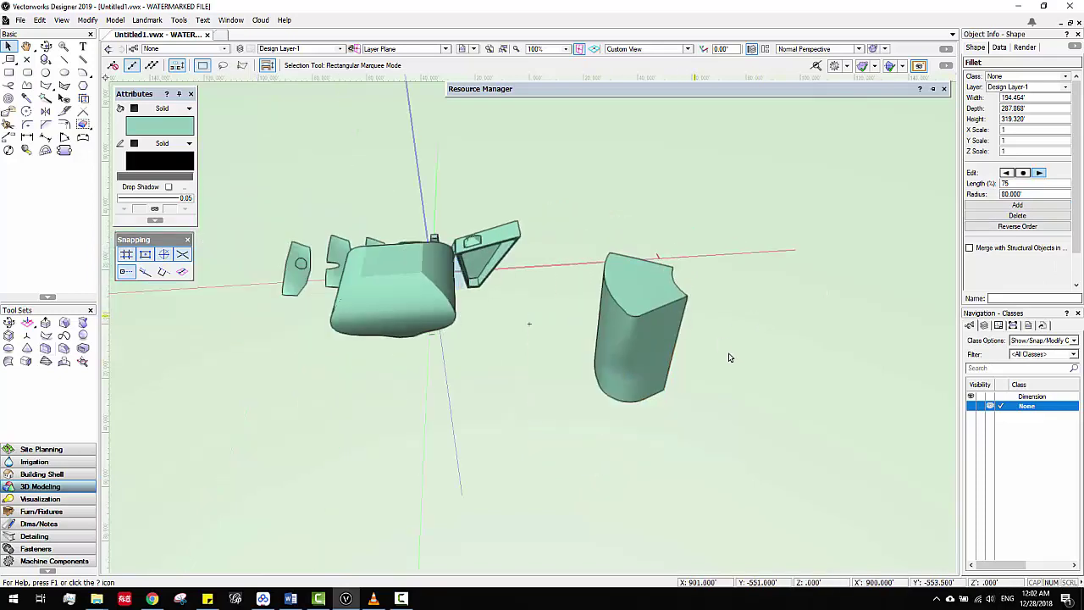
{"action": "left_click", "coordinate": [728, 355]}
{"action": "mouse_move", "coordinate": [677, 303]}
{"action": "middle_mouse_down", "text": "ctrl"}
{"action": "mouse_move", "coordinate": [767, 299]}
{"action": "mouse_move", "coordinate": [762, 280]}
{"action": "mouse_move", "coordinate": [665, 307]}
{"action": "middle_mouse_up", "text": "ctrl"}
{"action": "scroll", "coordinate": [707, 334], "scroll_direction": "up", "scroll_amount": 1}
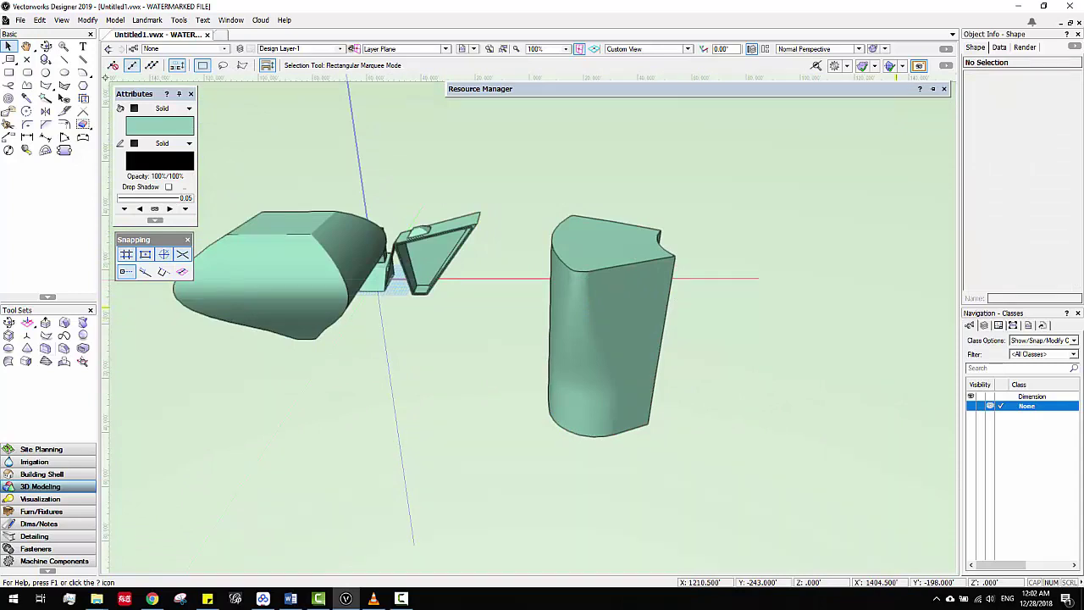
{"action": "scroll", "coordinate": [581, 327], "scroll_direction": "down", "scroll_amount": 3}
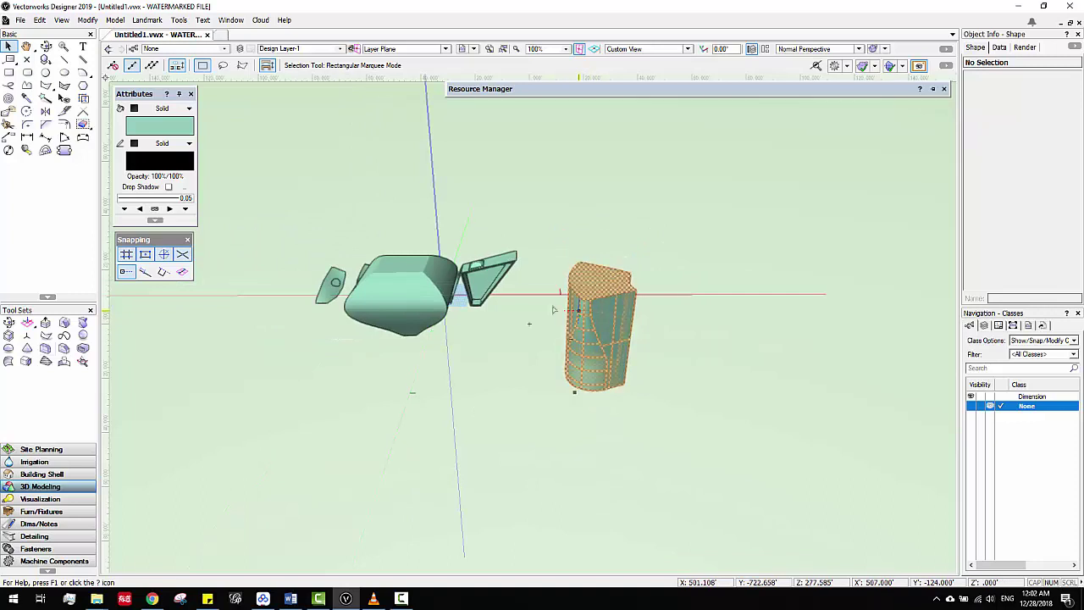
{"action": "mouse_move", "coordinate": [544, 302]}
{"action": "middle_mouse_down", "text": "shift"}
{"action": "mouse_move", "coordinate": [540, 313]}
{"action": "mouse_move", "coordinate": [553, 293]}
{"action": "mouse_move", "coordinate": [534, 297]}
{"action": "middle_mouse_up", "text": "shift"}
{"action": "scroll", "coordinate": [515, 302], "scroll_direction": "up", "scroll_amount": 2}
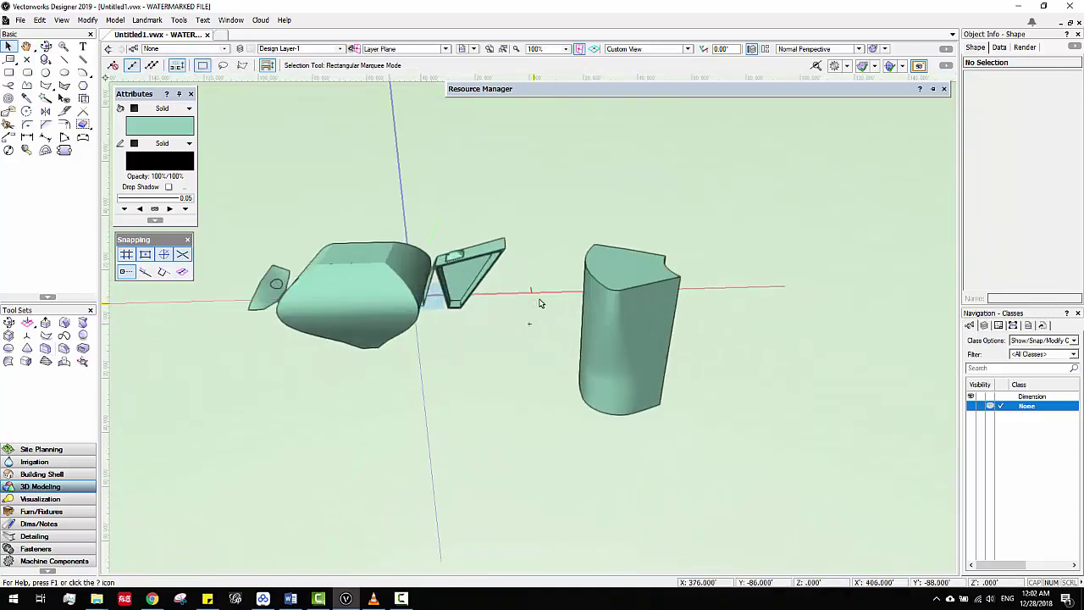